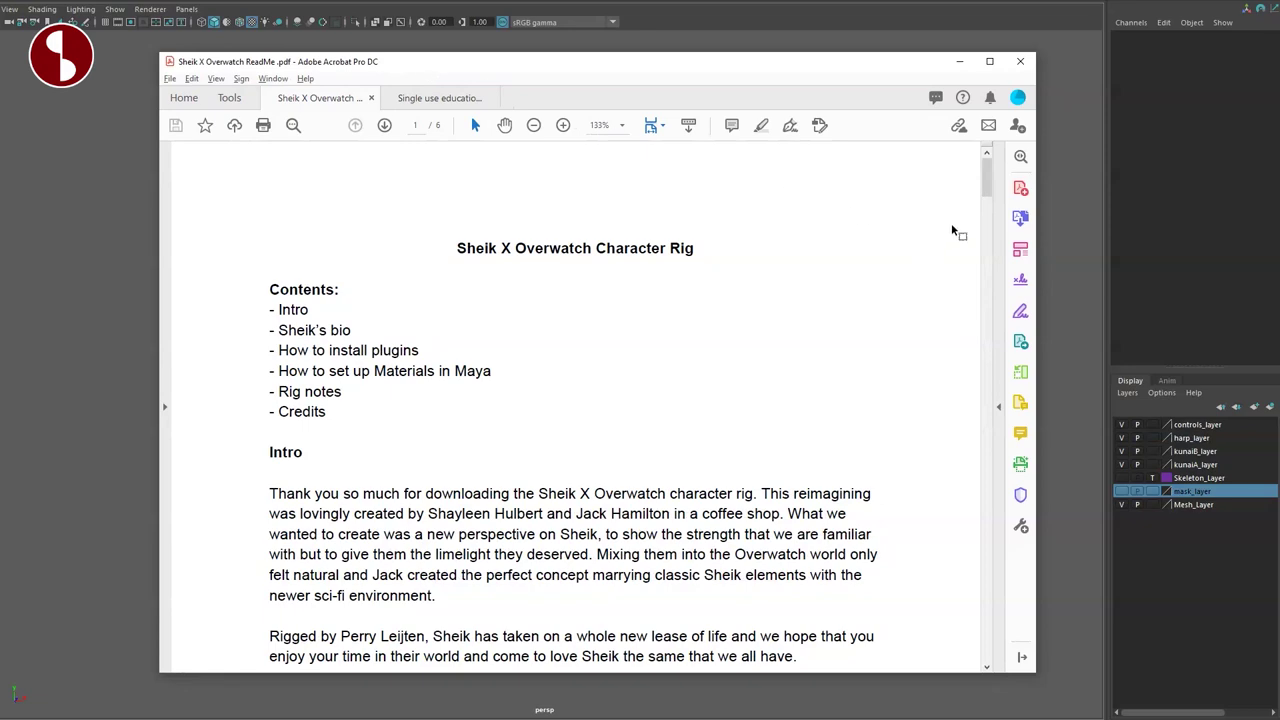
Skim the Sheik X Overwatch ReadMe PDF, switch to Maya and look over the character rig
{"action": "left_click_drag", "start_coordinate": [993, 185], "coordinate": [1008, 538]}
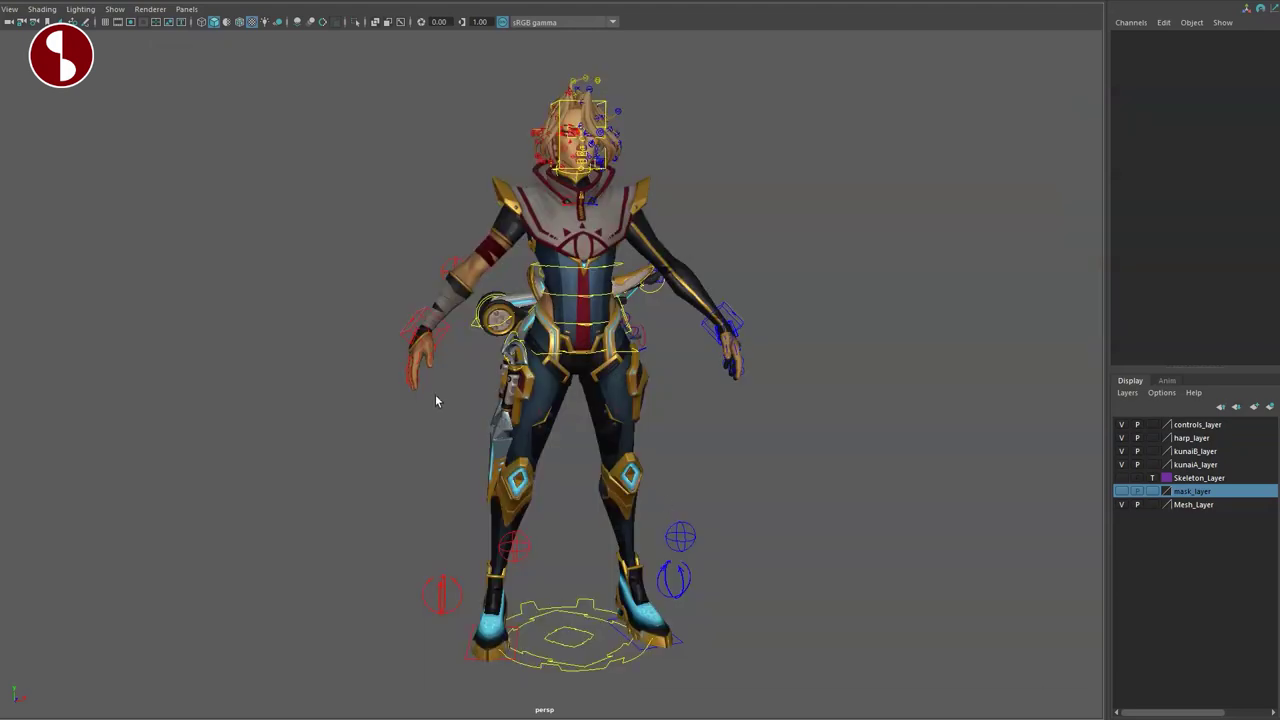
{"action": "mouse_move", "coordinate": [435, 401]}
{"action": "left_mouse_down", "text": "alt"}
{"action": "mouse_move", "coordinate": [900, 400]}
{"action": "mouse_move", "coordinate": [421, 403]}
{"action": "mouse_move", "coordinate": [434, 401]}
{"action": "left_mouse_up", "text": "alt"}
{"action": "middle_click_drag", "start_coordinate": [434, 401], "coordinate": [417, 376], "text": "alt"}
{"action": "left_click_drag", "start_coordinate": [417, 376], "coordinate": [492, 394], "text": "alt"}
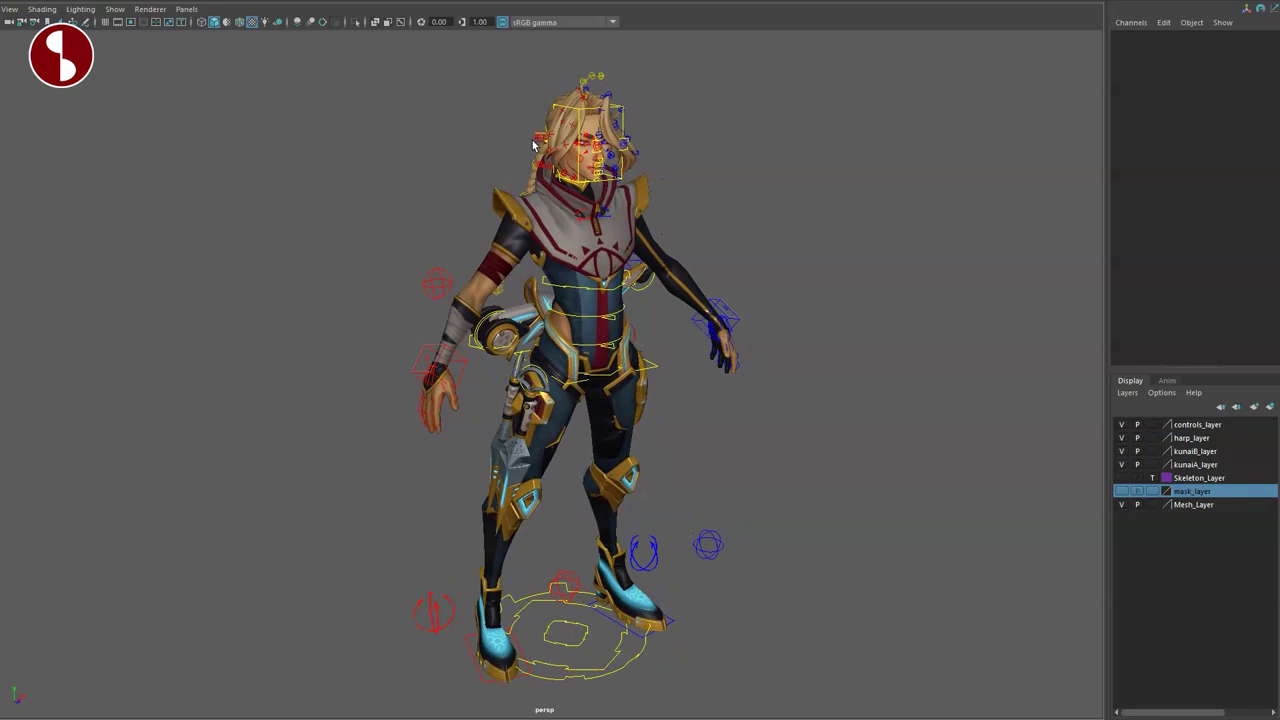
Switch to Acrobat and read through the Single use education license PDF
{"action": "key", "text": "alt+Tab"}
{"action": "left_click_drag", "start_coordinate": [665, 85], "coordinate": [671, 73]}
{"action": "left_click", "coordinate": [440, 106]}
{"action": "left_click_drag", "start_coordinate": [814, 69], "coordinate": [845, 54]}
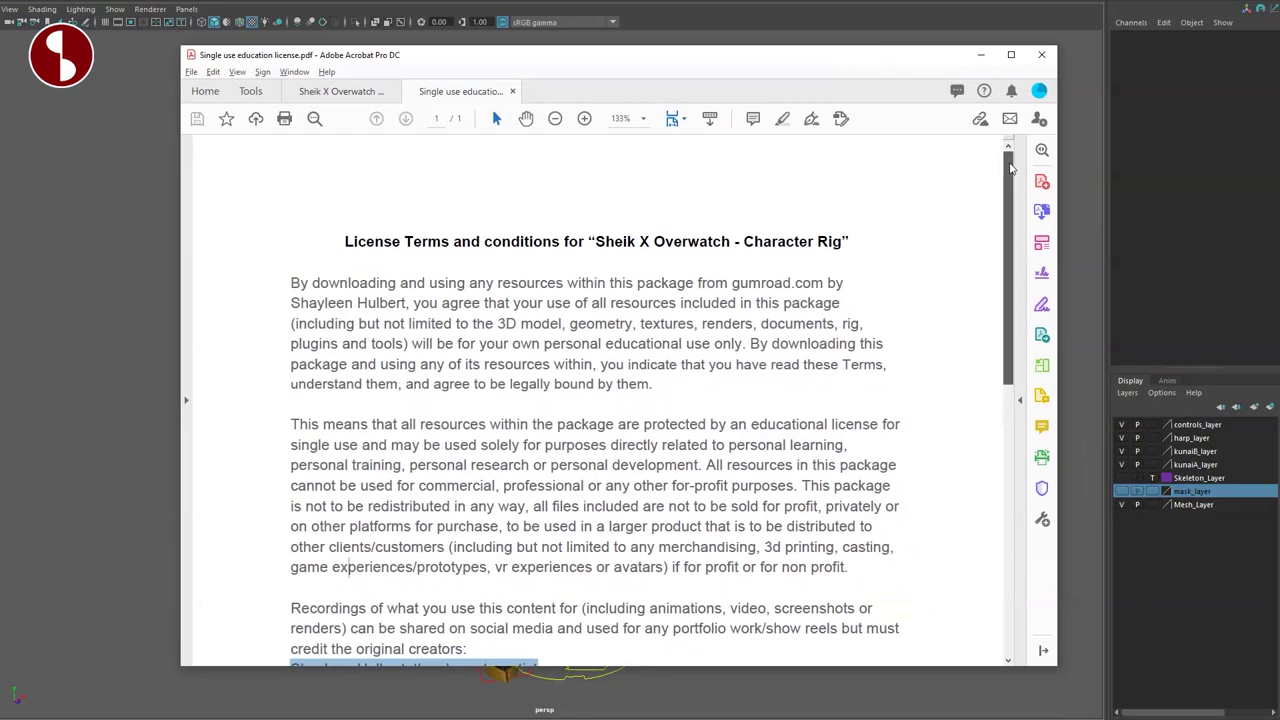
{"action": "left_click_drag", "start_coordinate": [1010, 168], "coordinate": [1074, 346]}
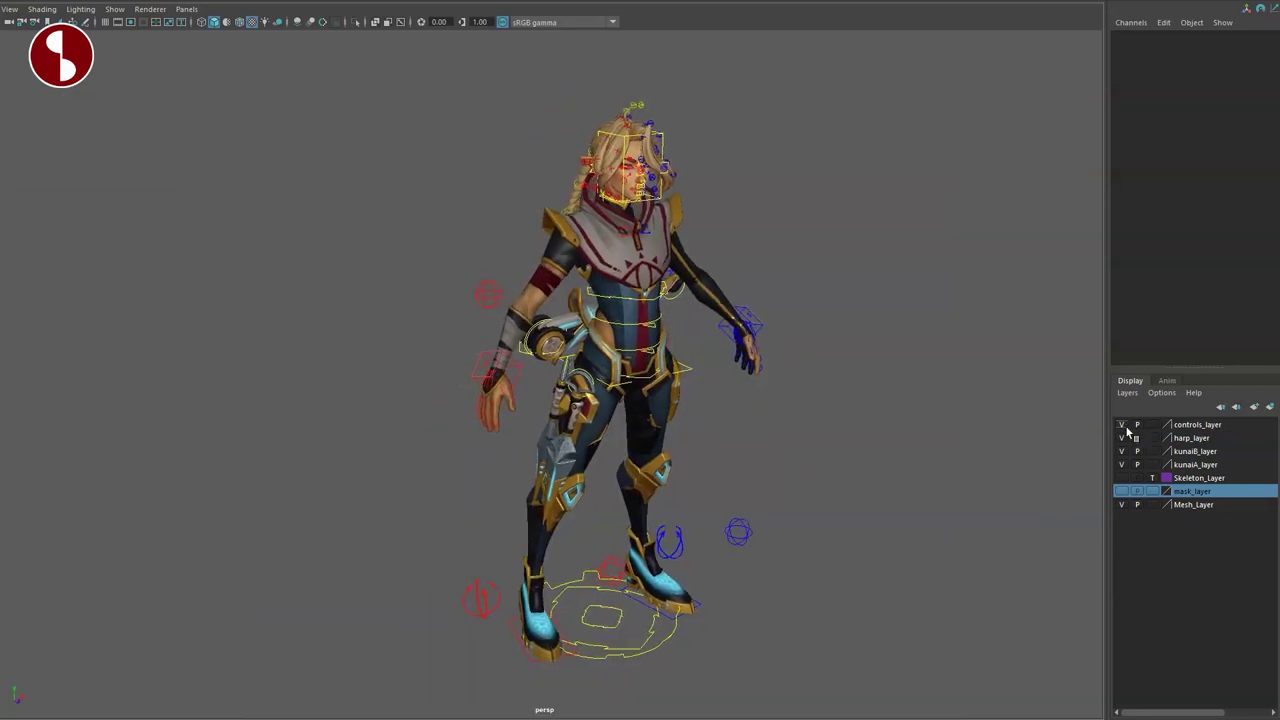
Hide and show controls_layer and harp_layer to check what each layer contains
{"action": "left_click", "coordinate": [1122, 425]}
{"action": "left_click", "coordinate": [1122, 425]}
{"action": "left_click_drag", "start_coordinate": [731, 441], "coordinate": [1073, 445], "text": "alt"}
{"action": "left_click", "coordinate": [1122, 438]}
{"action": "left_click", "coordinate": [1121, 438]}
Hide and show kunaiB_layer and kunaiA_layer while examining the blades on the thigh
{"action": "left_click", "coordinate": [1122, 453]}
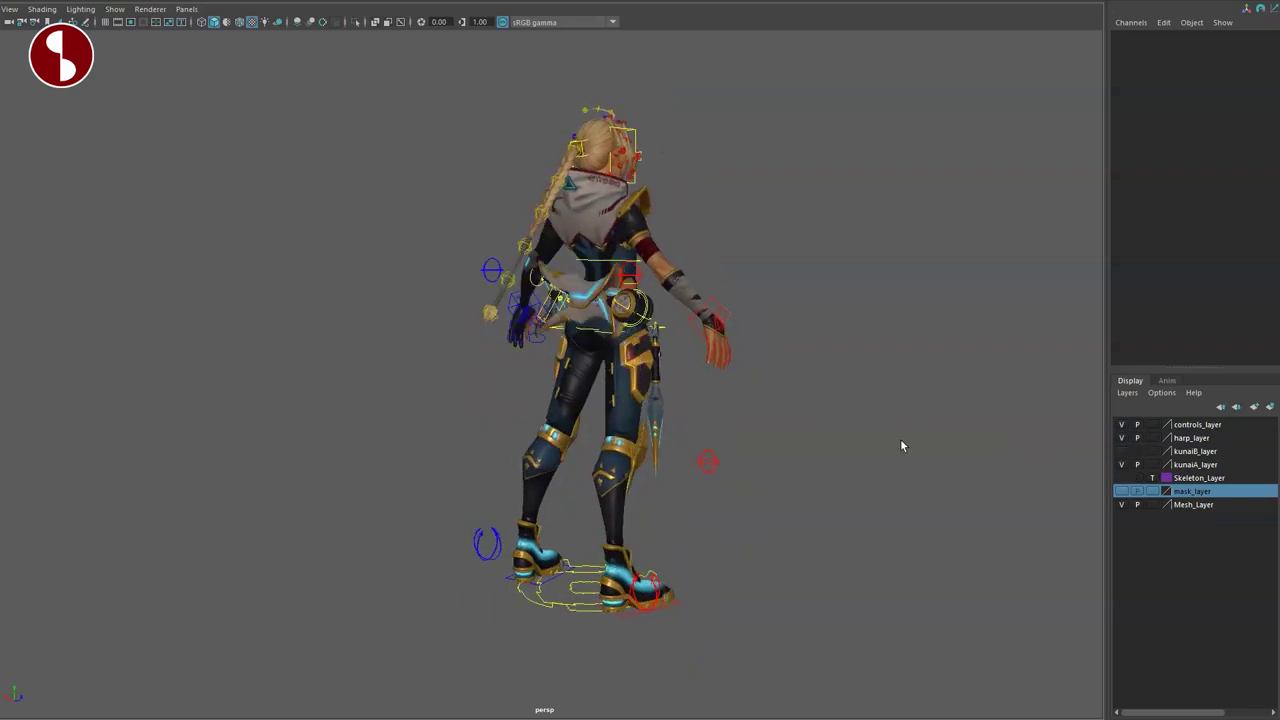
{"action": "left_click_drag", "start_coordinate": [900, 439], "coordinate": [749, 421], "text": "alt"}
{"action": "right_click_drag", "start_coordinate": [749, 421], "coordinate": [905, 489], "text": "alt"}
{"action": "middle_click_drag", "start_coordinate": [905, 489], "coordinate": [800, 470], "text": "alt"}
{"action": "left_click", "coordinate": [1122, 451]}
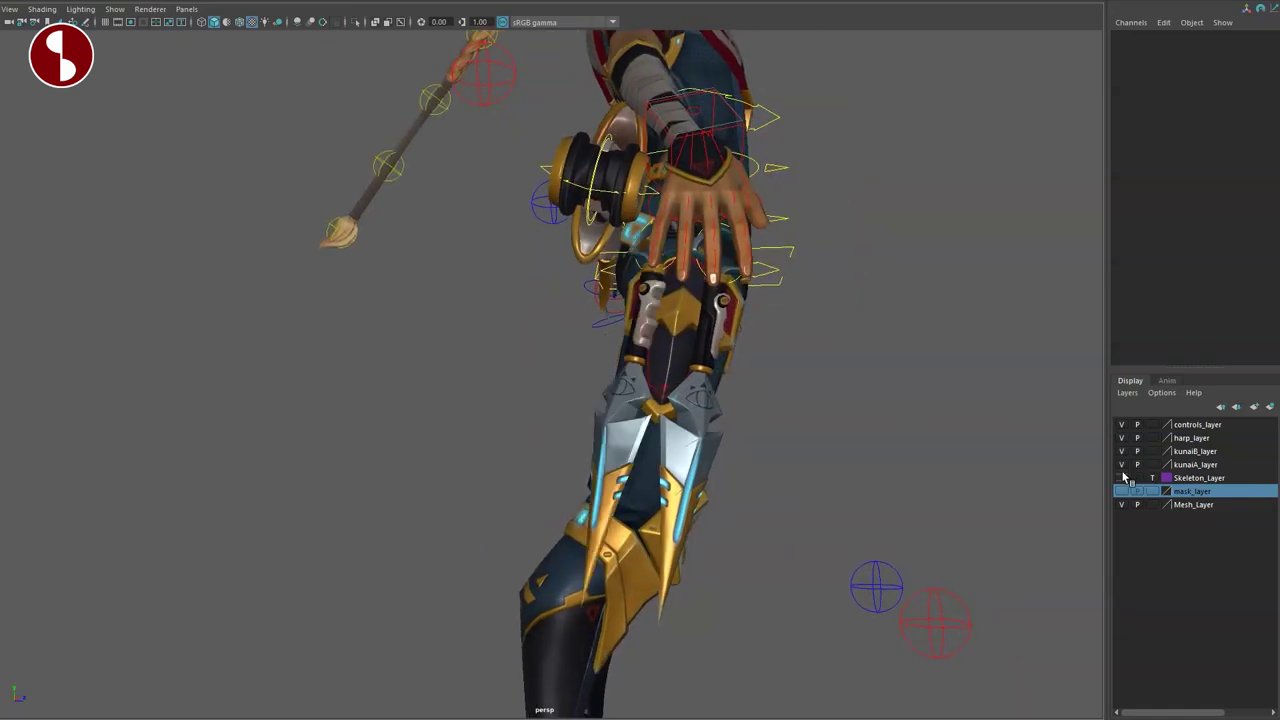
{"action": "left_click", "coordinate": [1122, 464]}
{"action": "left_click", "coordinate": [1122, 464]}
Toggle mask_layer and Mesh_Layer visibility on the character and return both layers to their original visibility
{"action": "left_click_drag", "start_coordinate": [895, 460], "coordinate": [738, 464], "text": "alt"}
{"action": "right_click_drag", "start_coordinate": [851, 457], "coordinate": [929, 469], "text": "alt"}
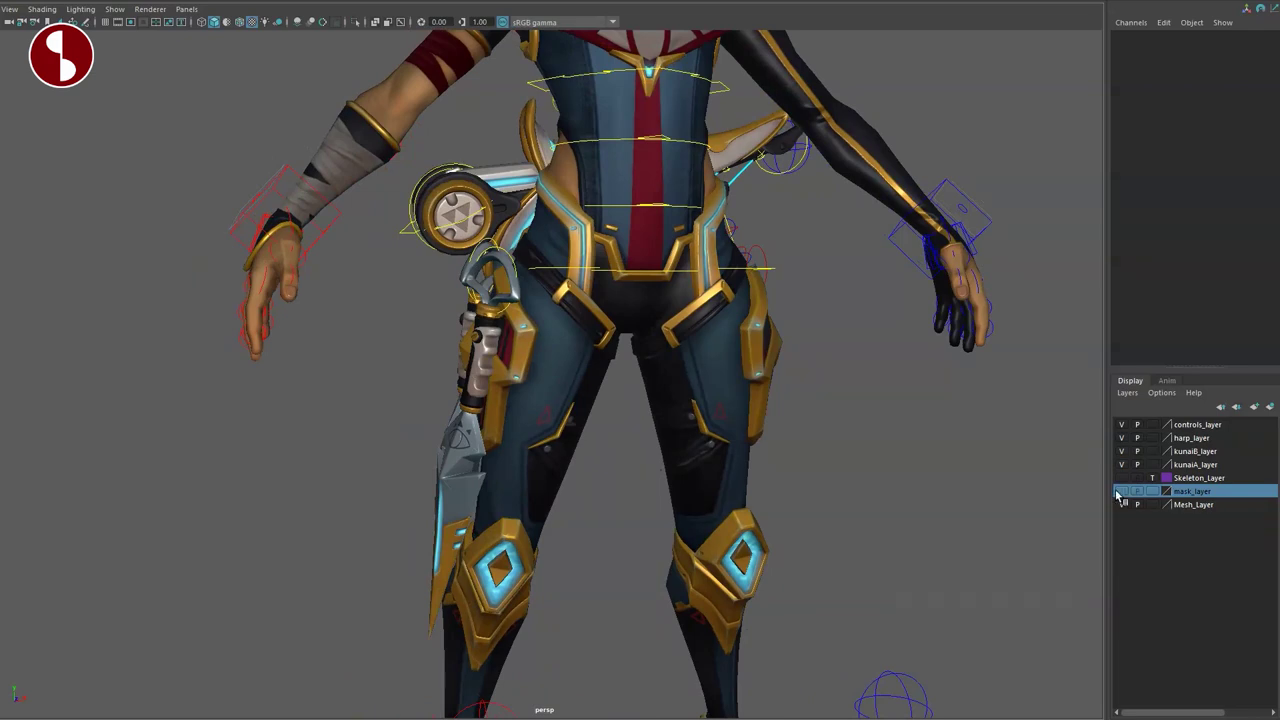
{"action": "middle_click_drag", "start_coordinate": [847, 289], "coordinate": [843, 577], "text": "alt"}
{"action": "right_click_drag", "start_coordinate": [843, 577], "coordinate": [843, 480], "text": "alt"}
{"action": "middle_click_drag", "start_coordinate": [843, 480], "coordinate": [848, 537], "text": "alt"}
{"action": "left_click", "coordinate": [1122, 491]}
{"action": "left_click", "coordinate": [1122, 491]}
{"action": "left_click", "coordinate": [1122, 504]}
{"action": "left_click", "coordinate": [1122, 504]}
Select the main control around the feet and check its Ik Trs Manip options
{"action": "key", "text": "a"}
{"action": "left_click_drag", "start_coordinate": [642, 318], "coordinate": [621, 643], "text": "alt"}
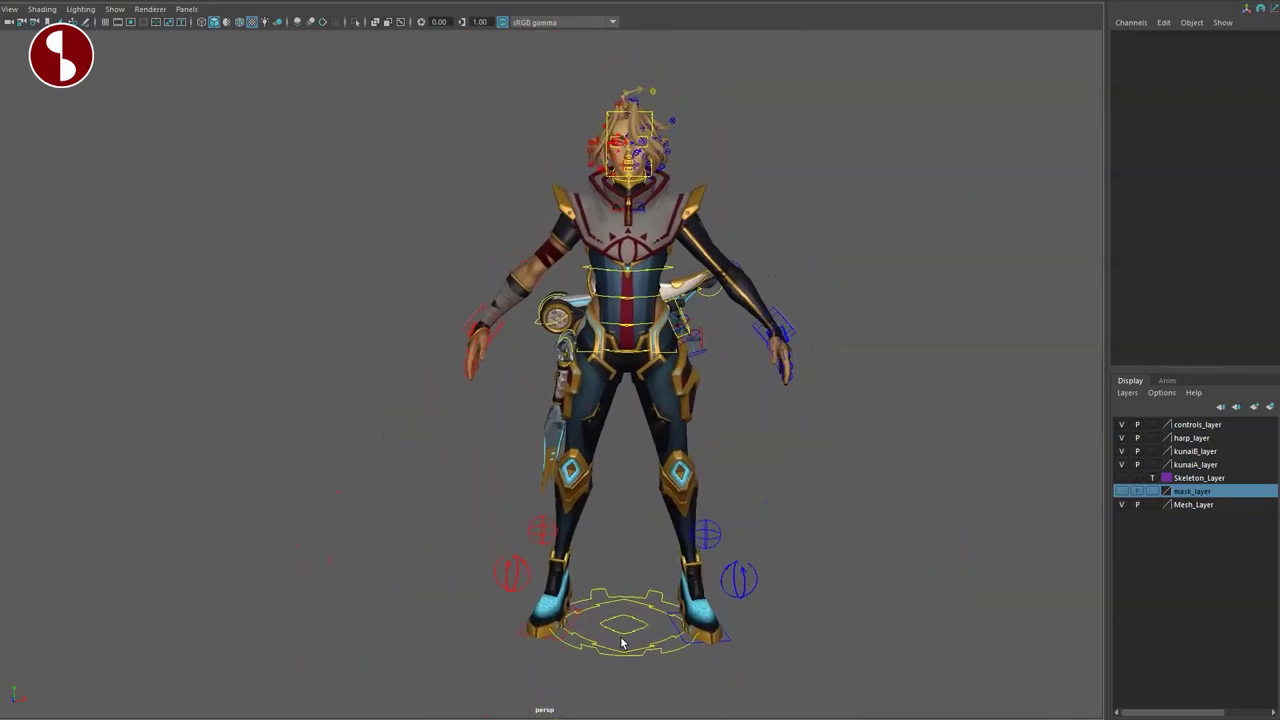
{"action": "right_click_drag", "start_coordinate": [655, 611], "coordinate": [571, 640], "text": "alt"}
{"action": "middle_click_drag", "start_coordinate": [571, 640], "coordinate": [657, 635], "text": "alt"}
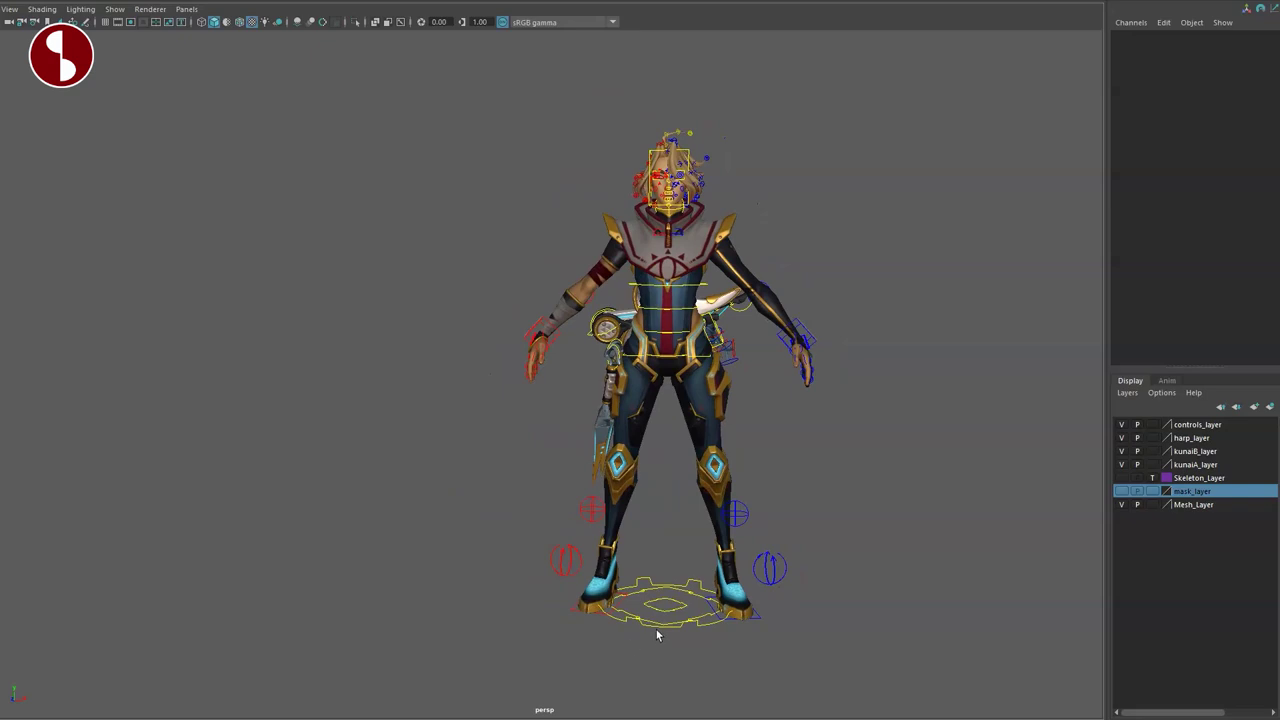
{"action": "left_click", "coordinate": [695, 624]}
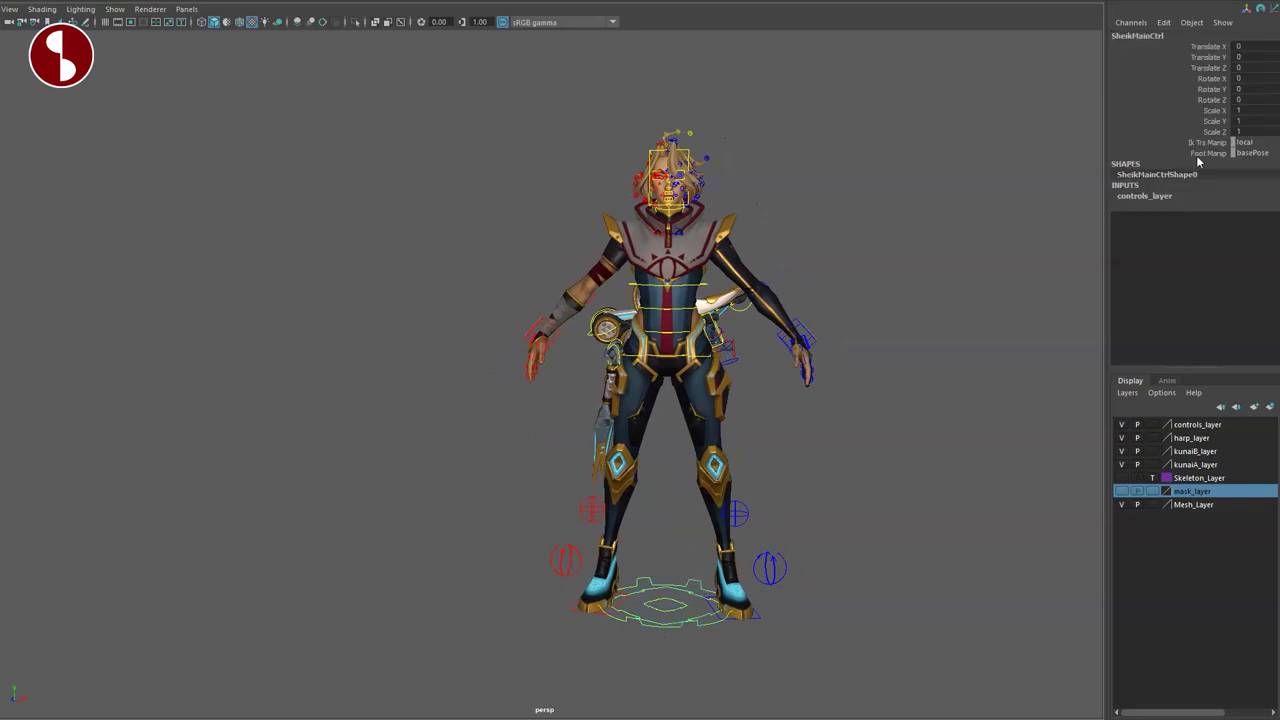
{"action": "left_click", "coordinate": [1246, 143]}
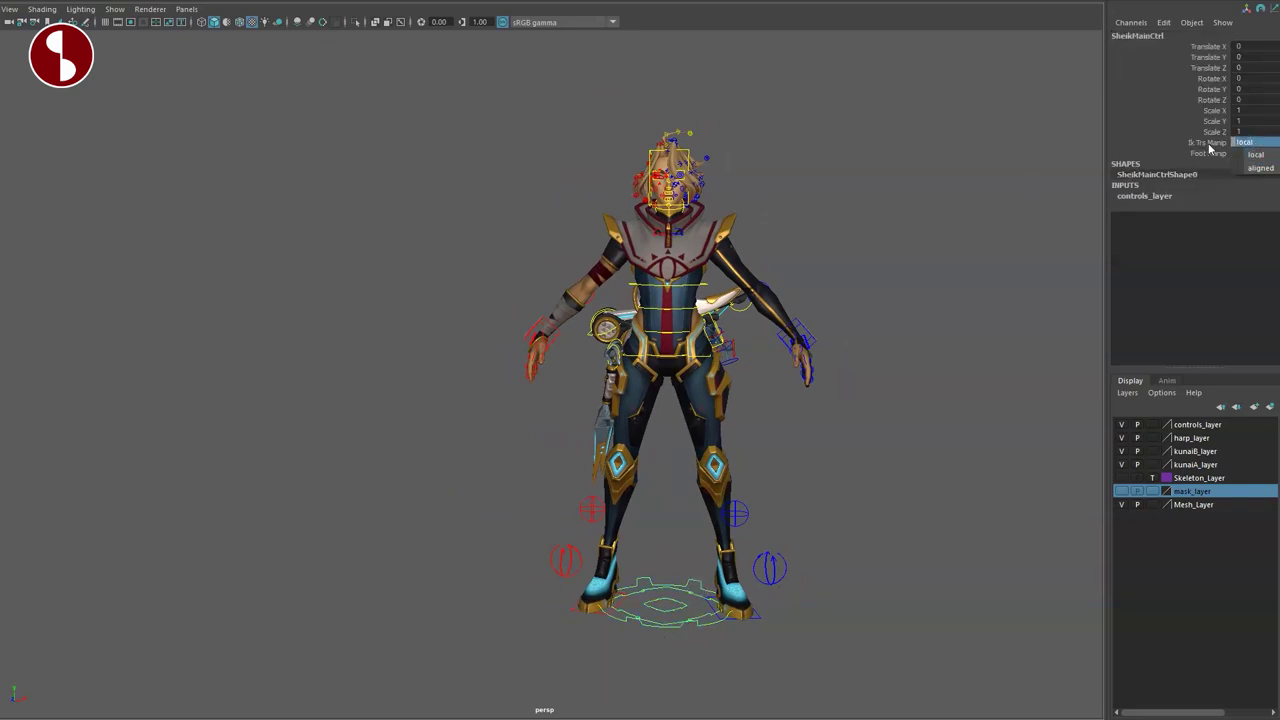
{"action": "left_click", "coordinate": [1207, 145]}
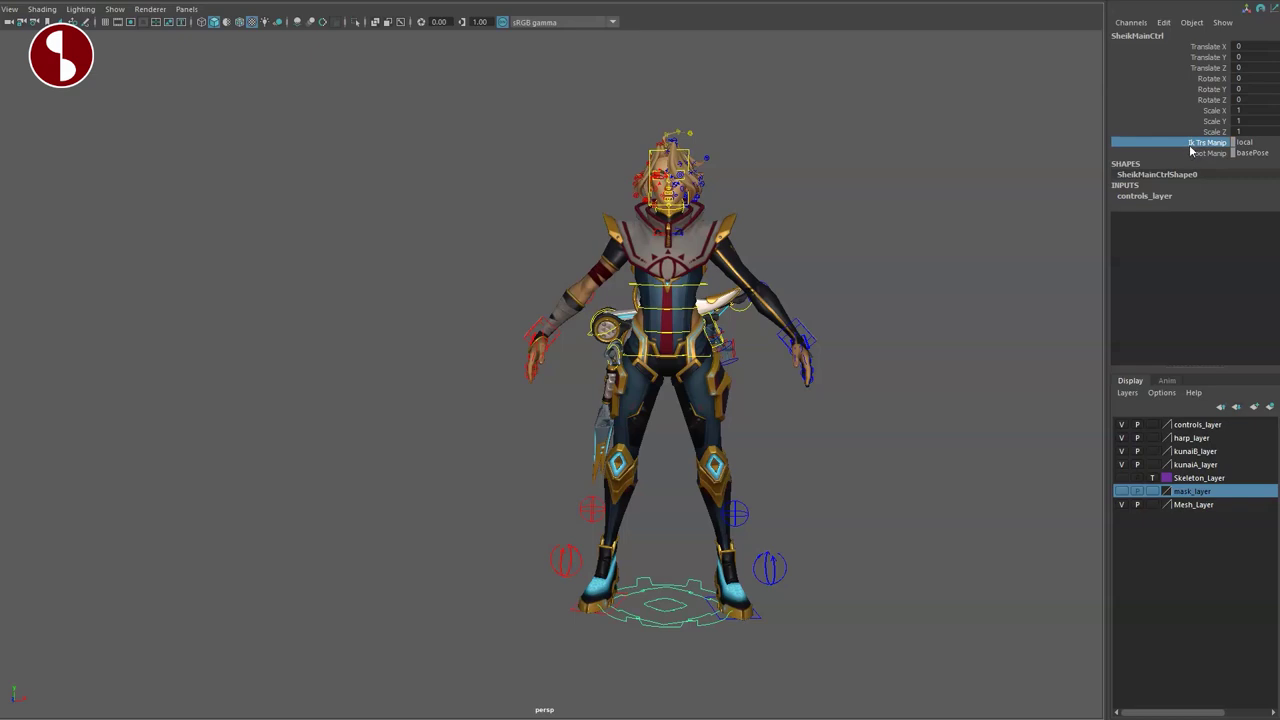
Try the main control's Foot Manip set to aligned and return it to basePose
{"action": "left_click", "coordinate": [1204, 154]}
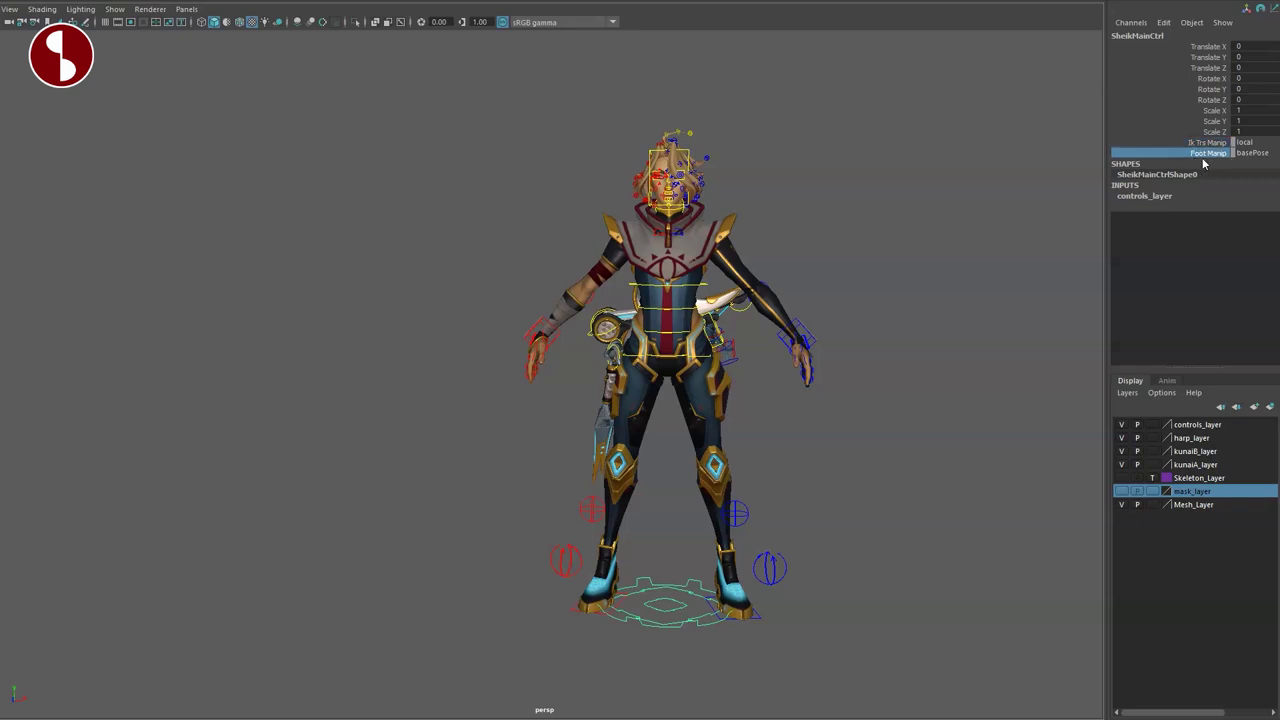
{"action": "left_click", "coordinate": [1253, 153]}
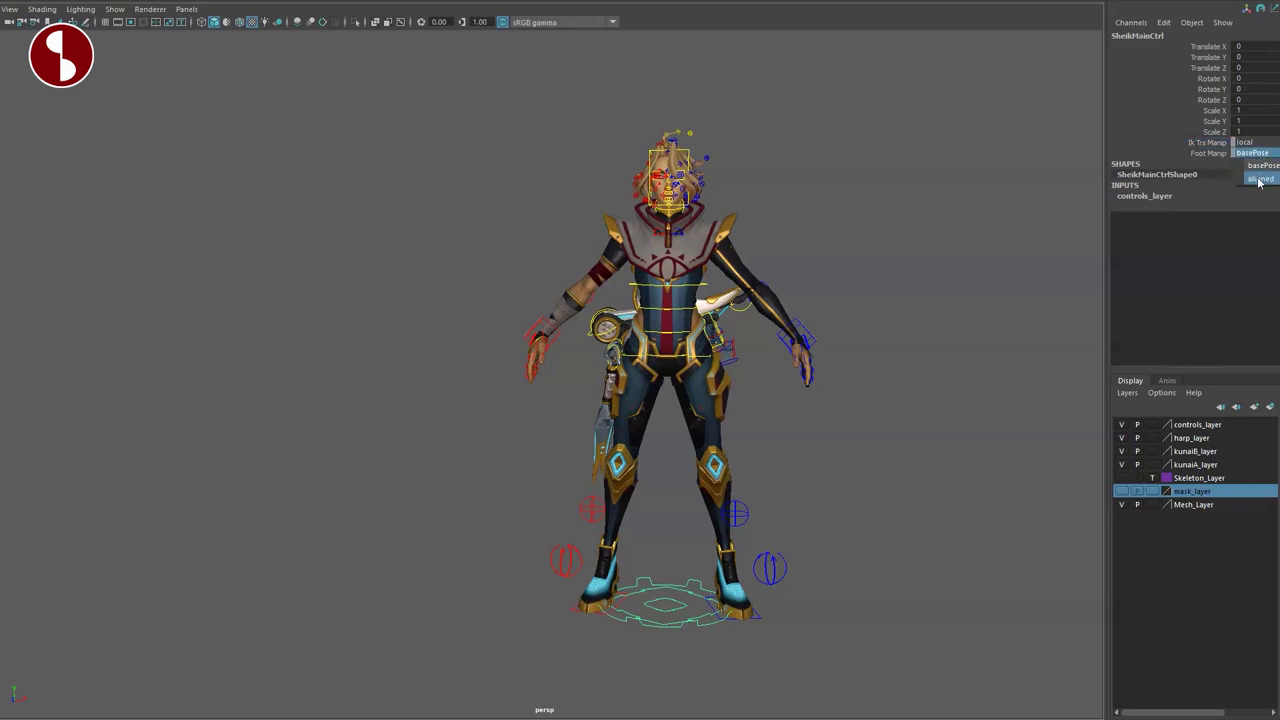
{"action": "left_click", "coordinate": [1259, 180]}
{"action": "left_click", "coordinate": [1250, 153]}
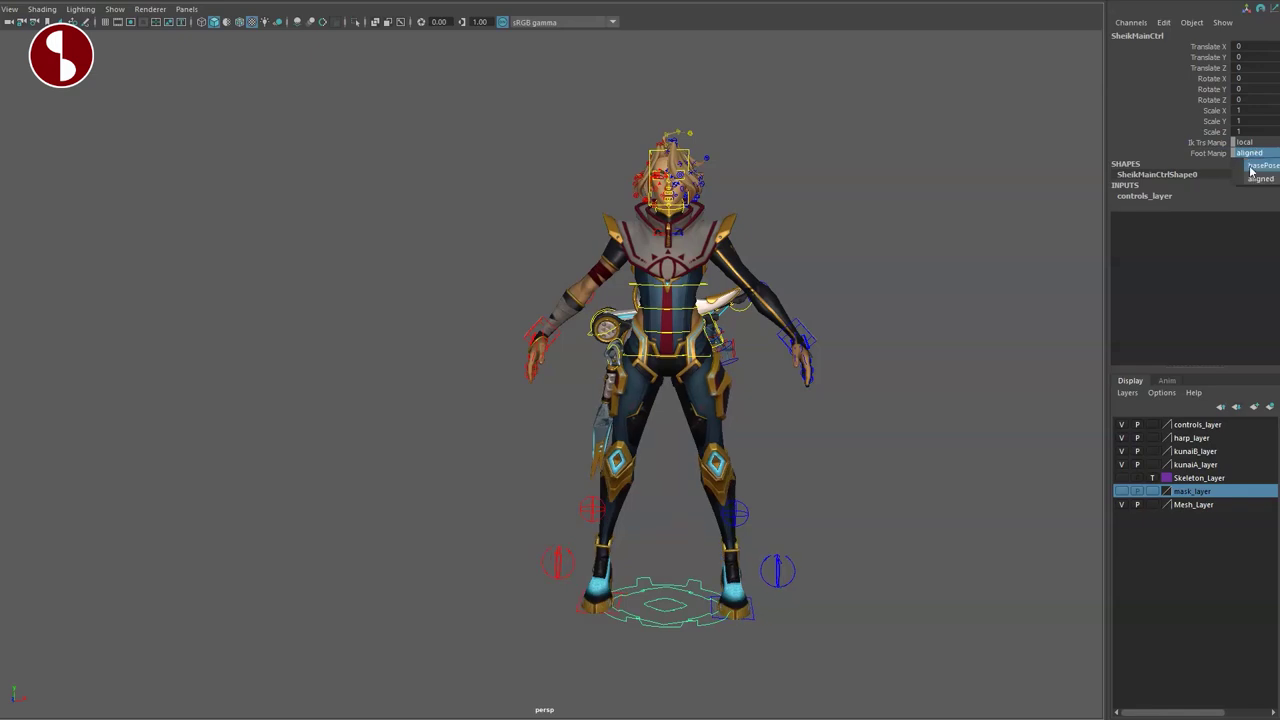
{"action": "left_click", "coordinate": [1257, 167]}
Try scaling the whole rig uniformly with the main control and undo the scaling
{"action": "middle_click_drag", "start_coordinate": [679, 590], "coordinate": [651, 489], "text": "alt"}
{"action": "left_click_drag", "start_coordinate": [651, 489], "coordinate": [631, 531], "text": "alt"}
{"action": "key", "text": "r"}
{"action": "middle_click_drag", "start_coordinate": [596, 572], "coordinate": [606, 604], "text": "alt"}
{"action": "scroll", "coordinate": [607, 604], "scroll_direction": "down", "scroll_amount": 1}
{"action": "left_click_drag", "start_coordinate": [646, 545], "coordinate": [535, 507]}
{"action": "right_click_drag", "start_coordinate": [570, 578], "coordinate": [277, 489], "text": "alt"}
{"action": "middle_click_drag", "start_coordinate": [406, 486], "coordinate": [409, 459], "text": "alt"}
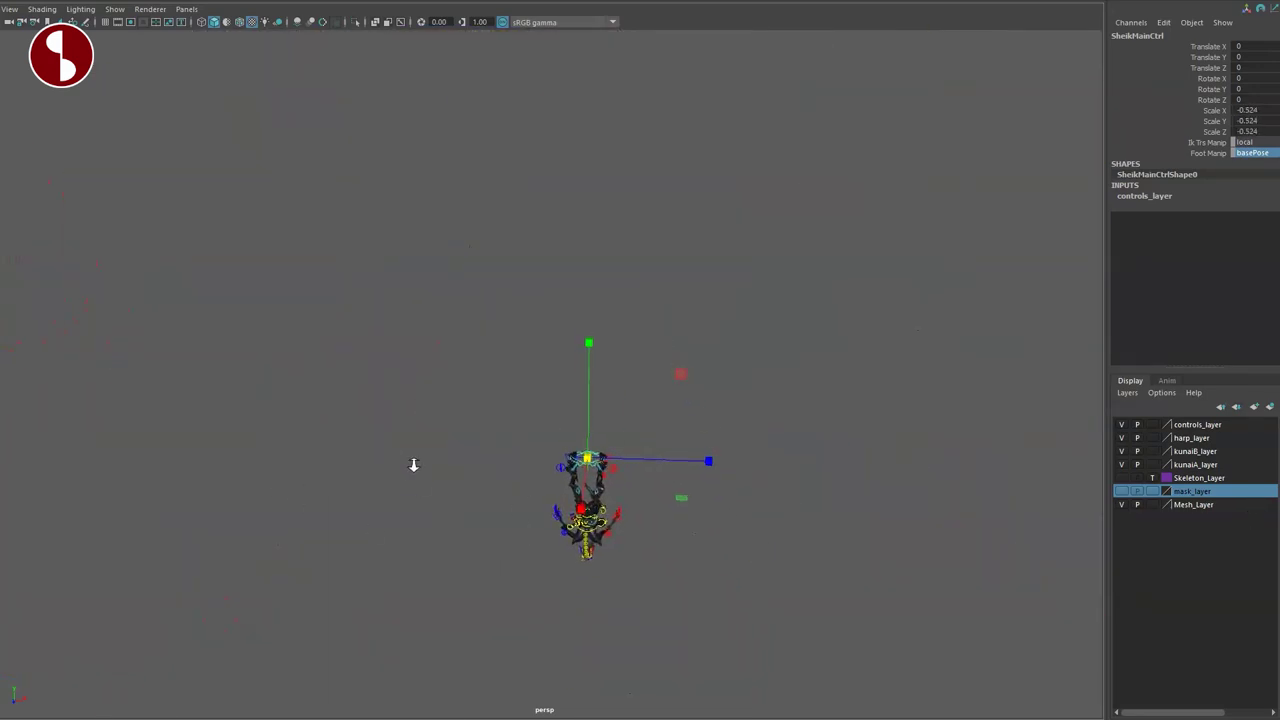
{"action": "key", "text": "ctrl+z"}
{"action": "left_click_drag", "start_coordinate": [591, 461], "coordinate": [643, 466]}
{"action": "key", "text": "ctrl+z"}
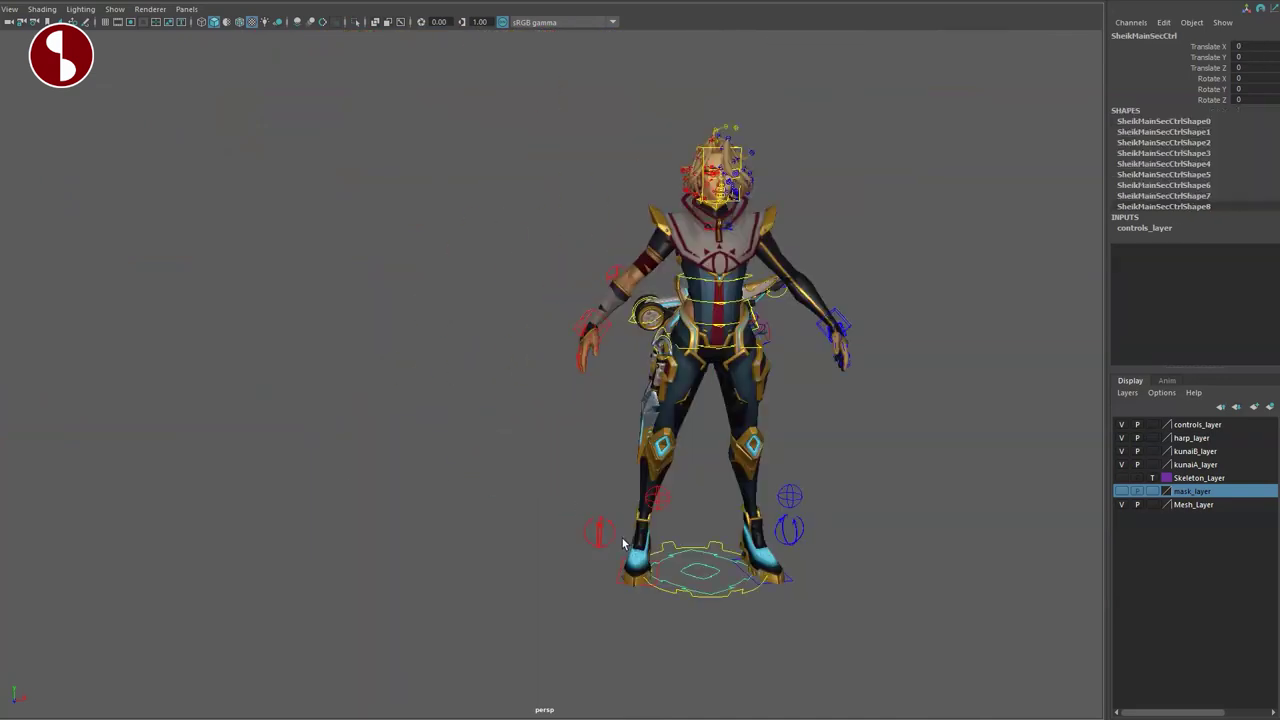
Try moving the secondary main control, undo the change and check the root control's attributes
{"action": "middle_click_drag", "start_coordinate": [622, 538], "coordinate": [600, 547], "text": "alt"}
{"action": "right_click_drag", "start_coordinate": [600, 547], "coordinate": [541, 534], "text": "alt"}
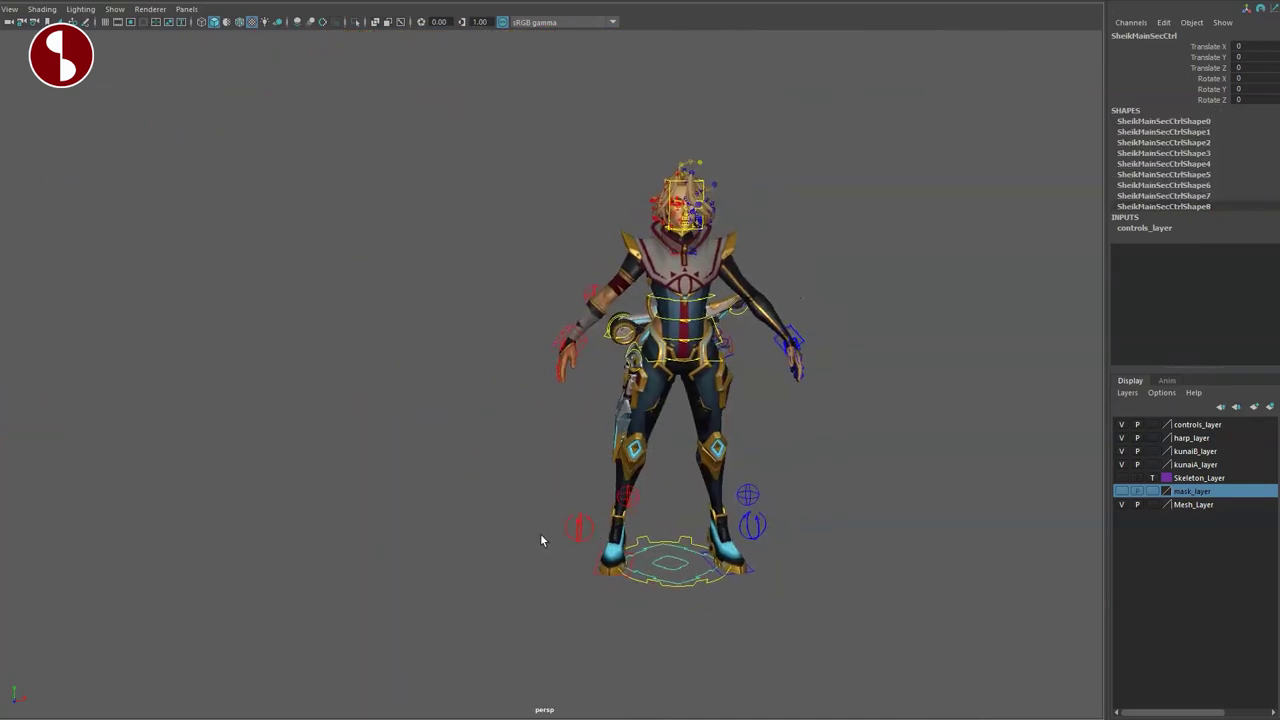
{"action": "left_click_drag", "start_coordinate": [675, 463], "coordinate": [580, 575]}
{"action": "key", "text": "ctrl+z"}
{"action": "left_click", "coordinate": [675, 572]}
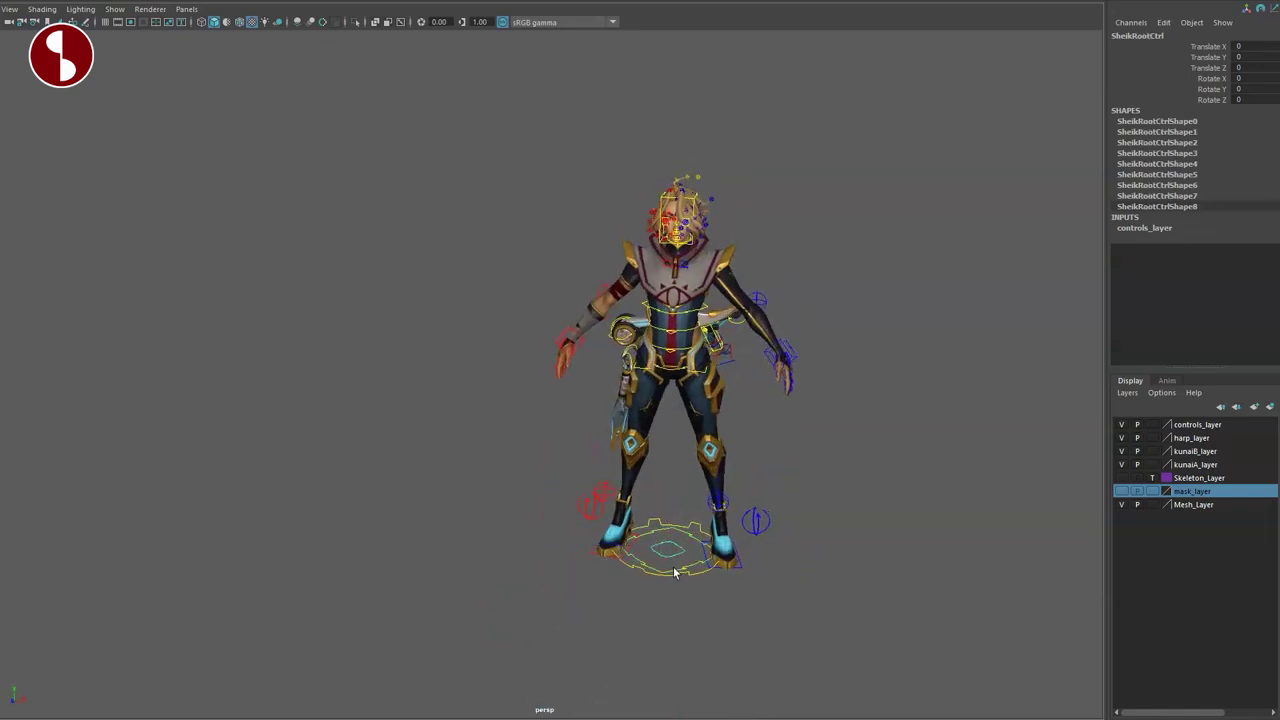
{"action": "left_click", "coordinate": [443, 511]}
Try rotating the left foot roll control around different axes and undo the rotations
{"action": "right_click_drag", "start_coordinate": [504, 532], "coordinate": [633, 524], "text": "alt"}
{"action": "middle_click_drag", "start_coordinate": [633, 524], "coordinate": [655, 326], "text": "alt"}
{"action": "right_click_drag", "start_coordinate": [655, 326], "coordinate": [707, 482], "text": "alt"}
{"action": "left_click_drag", "start_coordinate": [735, 555], "coordinate": [749, 560], "text": "alt"}
{"action": "left_click", "coordinate": [889, 468]}
{"action": "left_click_drag", "start_coordinate": [889, 500], "coordinate": [884, 547], "text": "alt"}
{"action": "key", "text": "e"}
{"action": "left_click_drag", "start_coordinate": [944, 462], "coordinate": [853, 486]}
{"action": "key", "text": "ctrl+z"}
{"action": "left_click_drag", "start_coordinate": [767, 551], "coordinate": [805, 540], "text": "alt"}
{"action": "left_click_drag", "start_coordinate": [914, 408], "coordinate": [912, 422]}
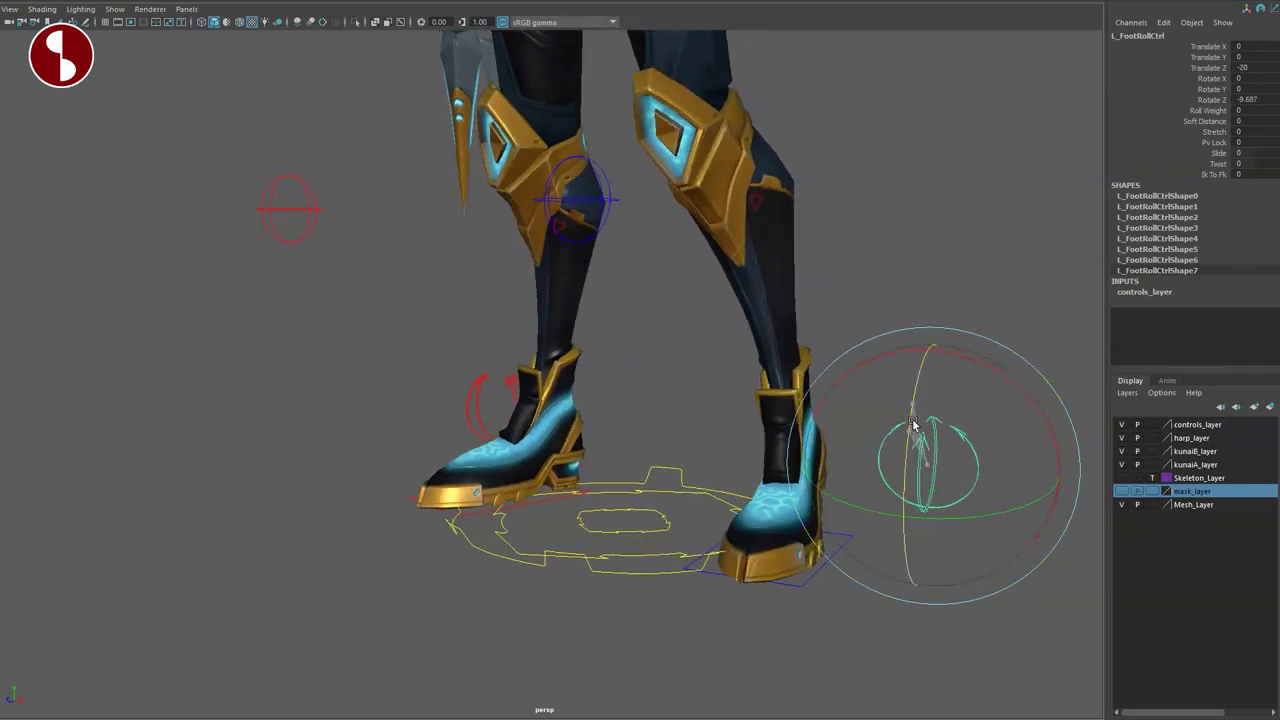
{"action": "left_click_drag", "start_coordinate": [1005, 362], "coordinate": [973, 403]}
{"action": "key", "text": "ctrl+z"}
Check the foot roll control's Roll Weight and Soft Distance, and move the left foot IK control far outward from the body
{"action": "left_click_drag", "start_coordinate": [877, 501], "coordinate": [700, 545], "text": "alt"}
{"action": "left_click", "coordinate": [1208, 110]}
{"action": "left_click", "coordinate": [1179, 120]}
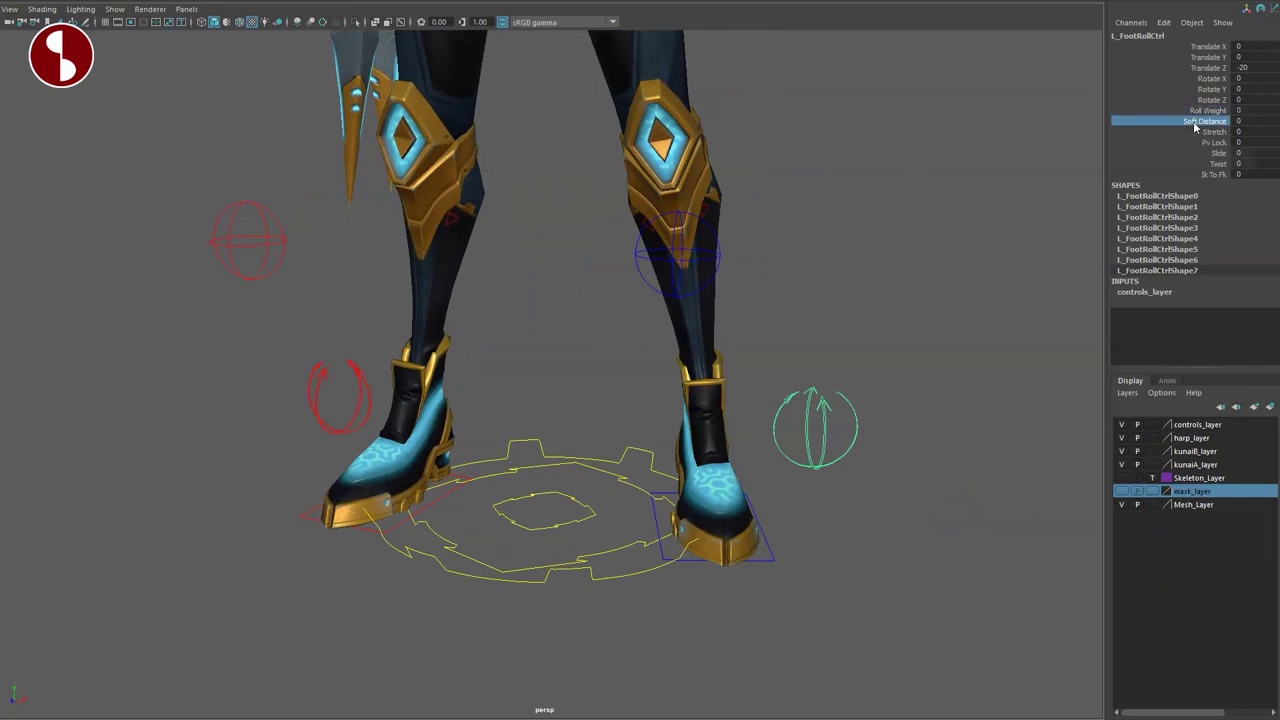
{"action": "right_click_drag", "start_coordinate": [983, 165], "coordinate": [622, 219], "text": "alt"}
{"action": "middle_click_drag", "start_coordinate": [622, 219], "coordinate": [656, 282], "text": "alt"}
{"action": "key", "text": "w"}
{"action": "left_click", "coordinate": [678, 505]}
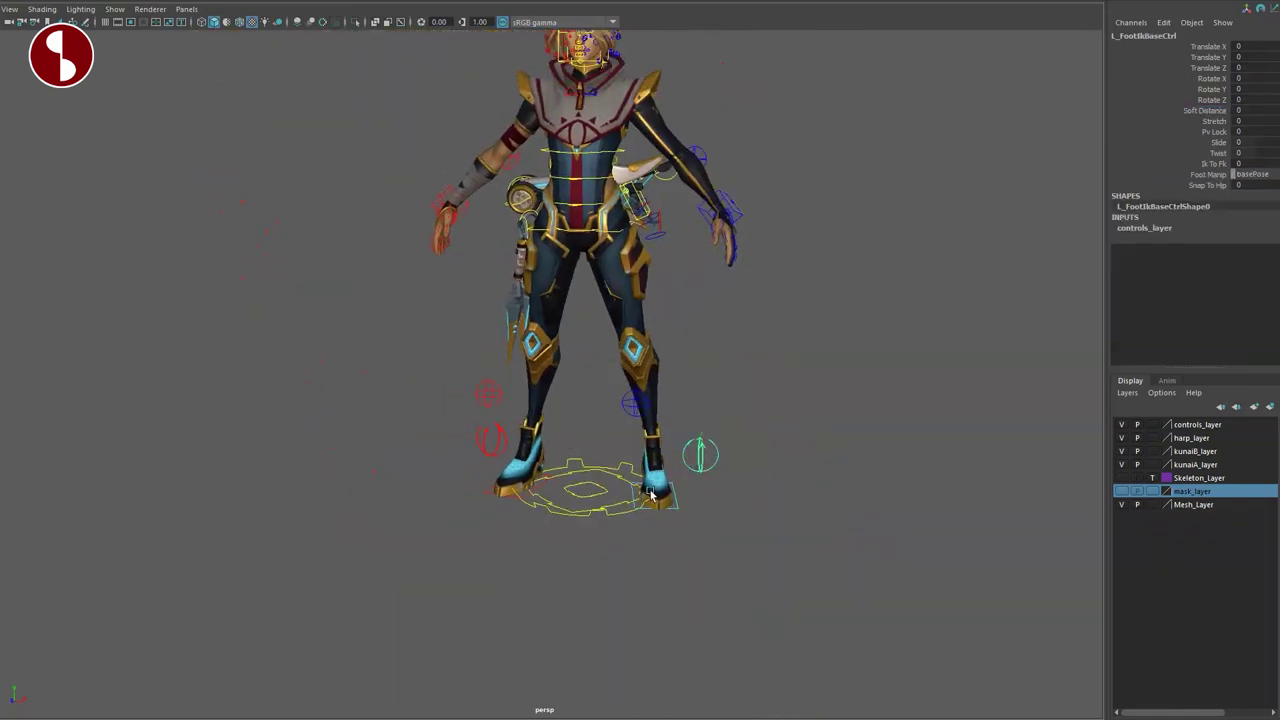
{"action": "left_click_drag", "start_coordinate": [647, 494], "coordinate": [811, 636]}
{"action": "left_click", "coordinate": [876, 578]}
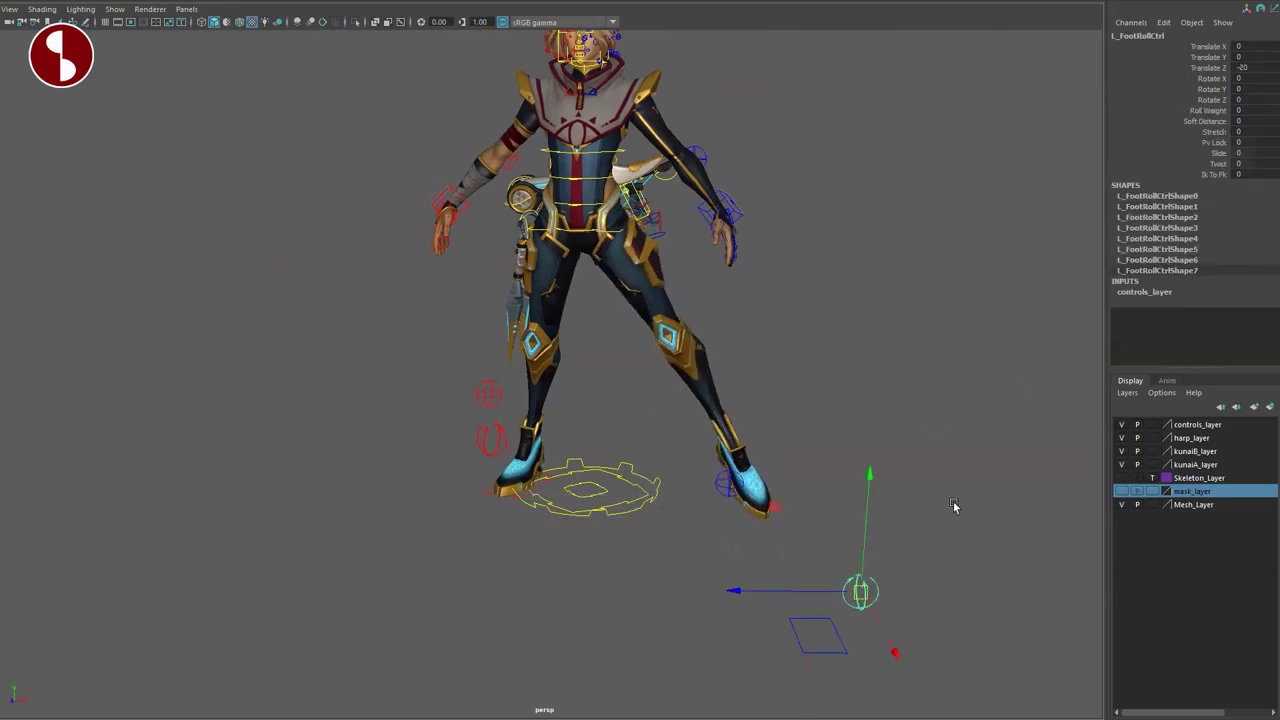
Try Stretch at 1 on the left foot roll control and undo it
{"action": "left_click", "coordinate": [1191, 132]}
{"action": "mouse_move", "coordinate": [1060, 205]}
{"action": "middle_mouse_down"}
{"action": "mouse_move", "coordinate": [1043, 212]}
{"action": "mouse_move", "coordinate": [1058, 212]}
{"action": "middle_mouse_up"}
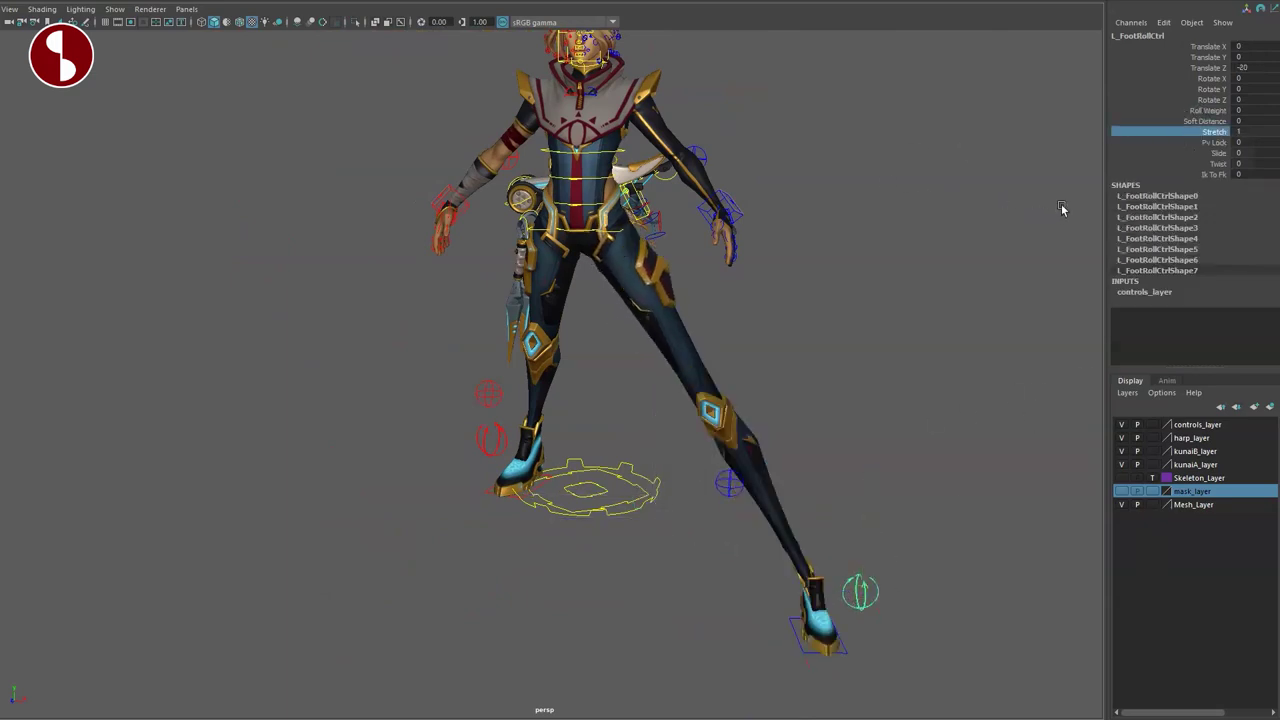
{"action": "key", "text": "ctrl+z"}
Try Pv Lock at 1 with the left leg extended, and undo it together with the foot move
{"action": "left_click", "coordinate": [1190, 143]}
{"action": "middle_click_drag", "start_coordinate": [1037, 152], "coordinate": [1191, 187]}
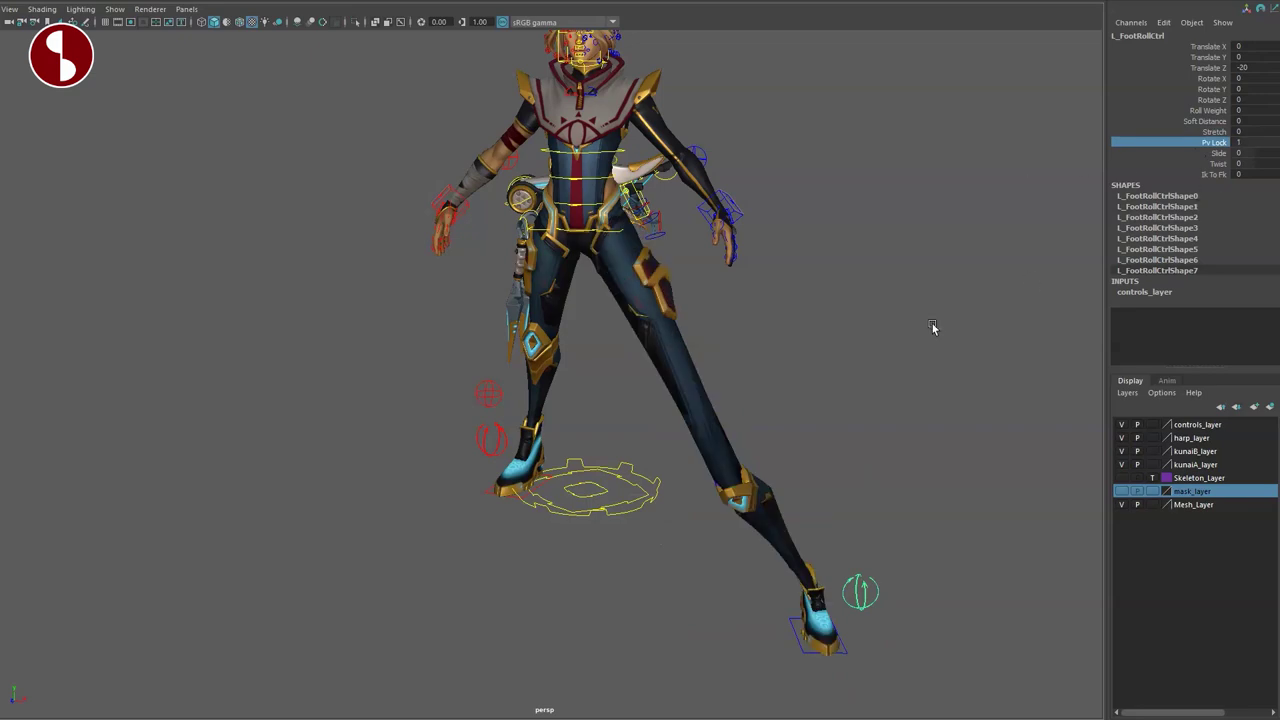
{"action": "left_click_drag", "start_coordinate": [880, 346], "coordinate": [795, 353], "text": "alt"}
{"action": "key", "text": "ctrl+z"}
{"action": "key", "text": "ctrl+z"}
{"action": "key", "text": "ctrl+z"}
{"action": "key", "text": "ctrl+z"}
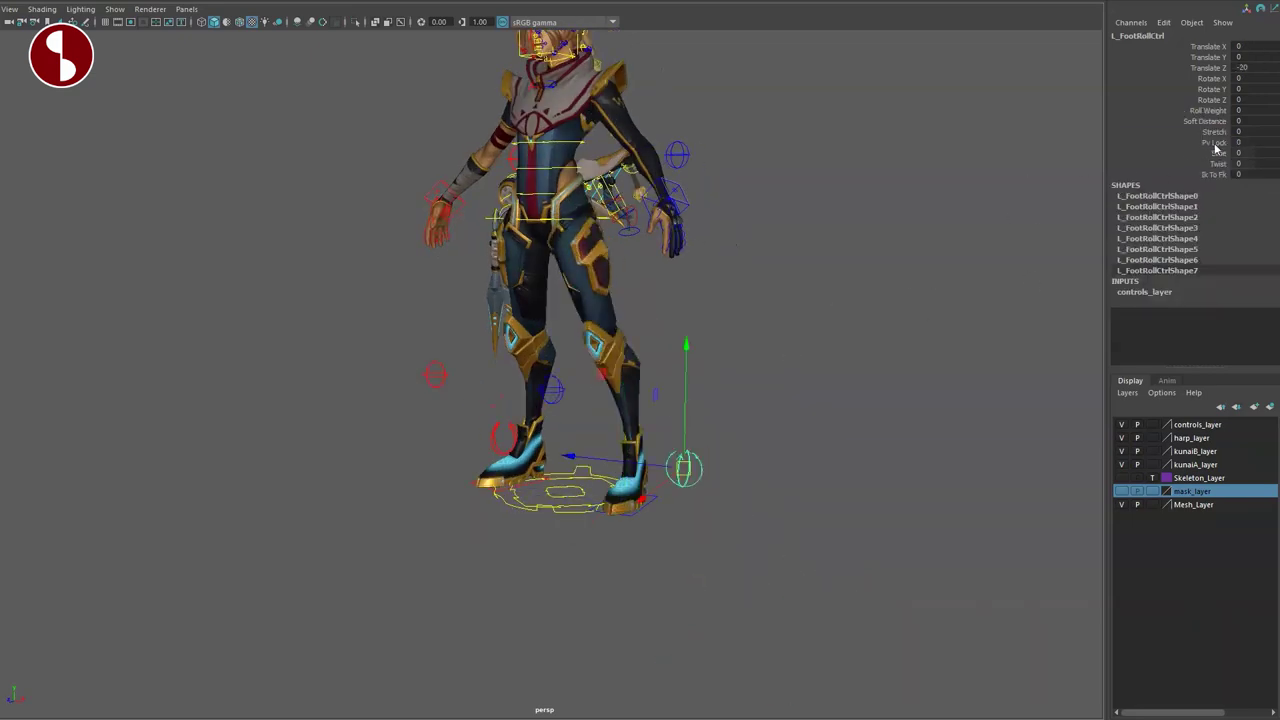
Try Pv Lock at 1 with the left foot in its default pose and undo it
{"action": "left_click", "coordinate": [1214, 142]}
{"action": "middle_click_drag", "start_coordinate": [1214, 142], "coordinate": [978, 204]}
{"action": "mouse_move", "coordinate": [795, 353]}
{"action": "left_mouse_down", "text": "alt"}
{"action": "mouse_move", "coordinate": [865, 340]}
{"action": "mouse_move", "coordinate": [803, 366]}
{"action": "left_mouse_up", "text": "alt"}
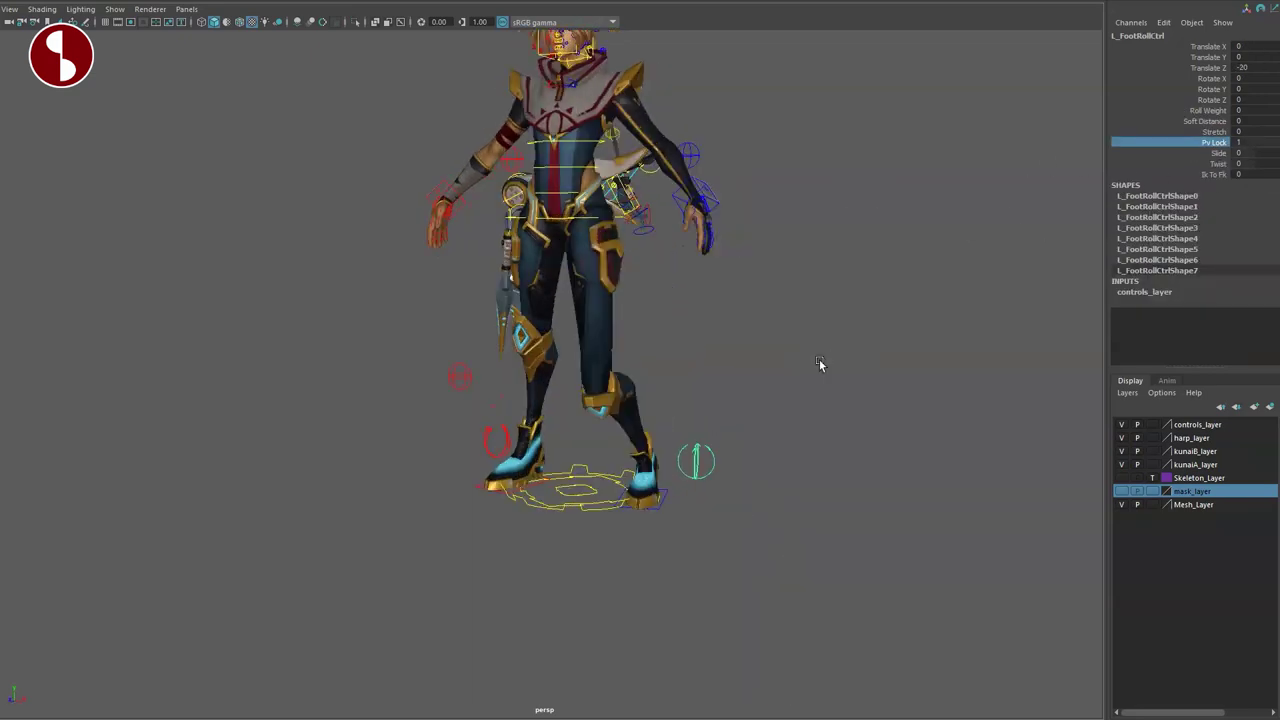
{"action": "key", "text": "ctrl+z"}
Check the left knee pole vector's attributes and test Ik To Fk on the left foot roll control
{"action": "left_click", "coordinate": [593, 391]}
{"action": "left_click", "coordinate": [697, 460]}
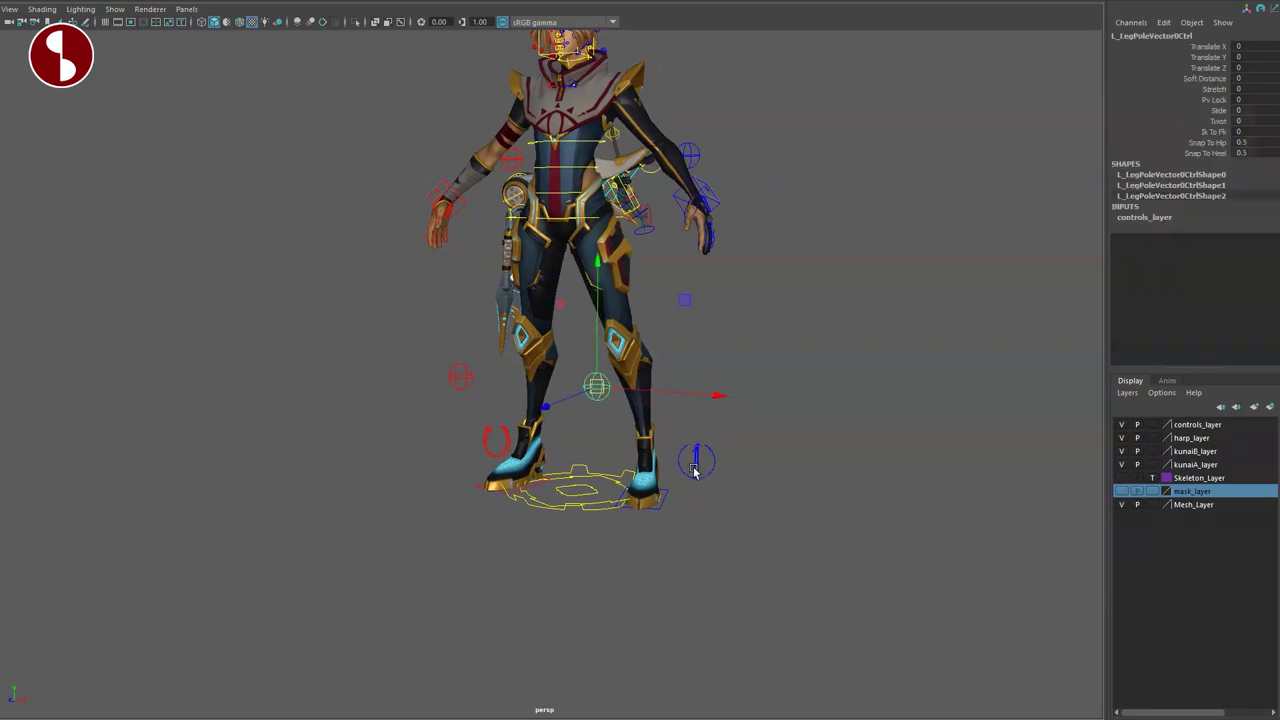
{"action": "left_click", "coordinate": [1216, 152]}
{"action": "left_click", "coordinate": [1166, 176]}
{"action": "middle_click_drag", "start_coordinate": [797, 189], "coordinate": [752, 217]}
{"action": "right_click_drag", "start_coordinate": [590, 430], "coordinate": [606, 467], "text": "alt"}
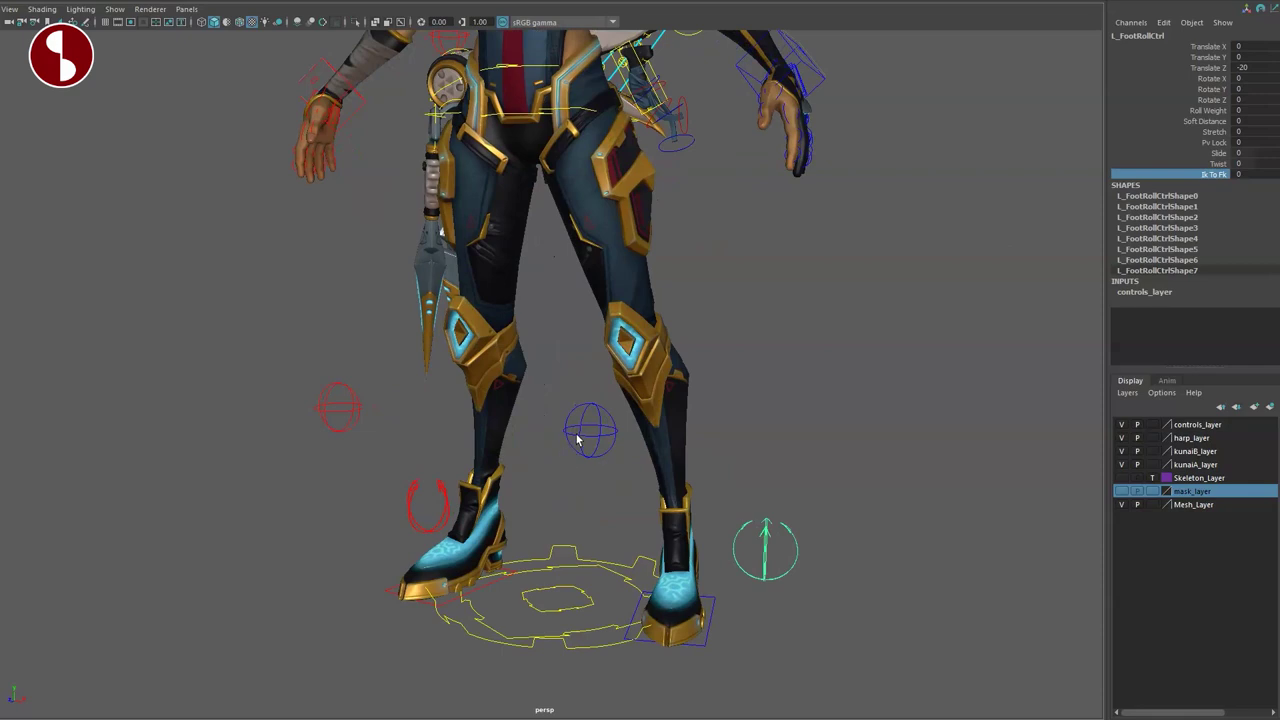
Test Ik To Fk on the left knee pole vector and check its Snap To Heel and Stretch attributes
{"action": "left_click", "coordinate": [579, 441]}
{"action": "left_click", "coordinate": [1212, 131]}
{"action": "middle_click_drag", "start_coordinate": [837, 259], "coordinate": [732, 262]}
{"action": "key", "text": "a"}
{"action": "left_click", "coordinate": [1173, 153]}
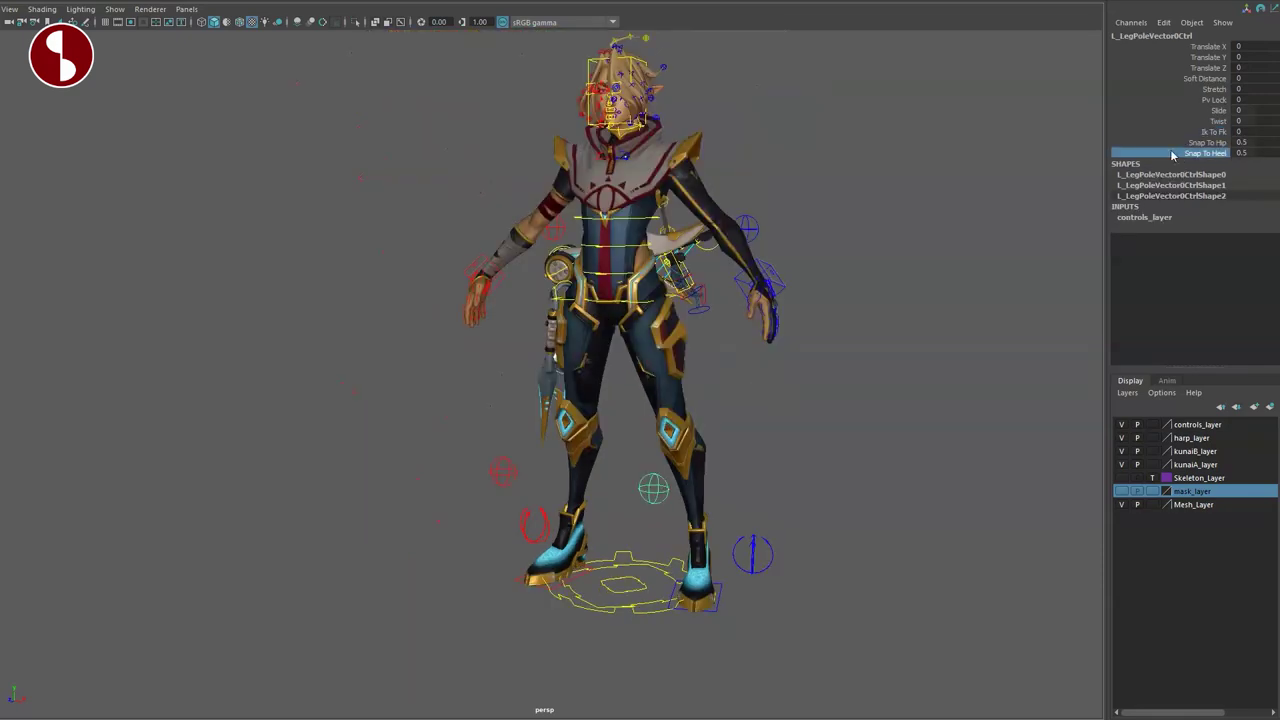
{"action": "left_click", "coordinate": [1187, 90]}
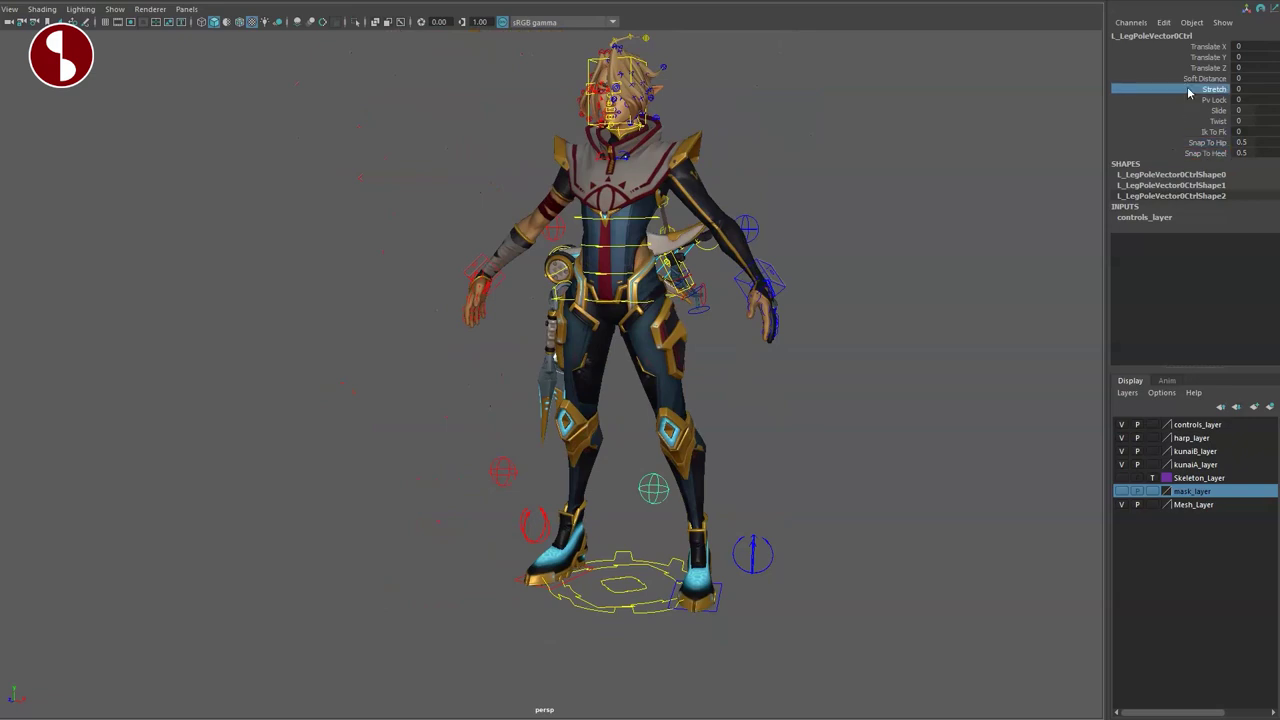
Try moving the left knee pole vector control and undo the move
{"action": "left_click_drag", "start_coordinate": [654, 489], "coordinate": [688, 502]}
{"action": "key", "text": "ctrl+z"}
{"action": "key", "text": "q"}
Try raising the left foot IK control about 32 units and repositioning the knee pole vector, and undo the changes
{"action": "left_click", "coordinate": [714, 608]}
{"action": "key", "text": "w"}
{"action": "left_click_drag", "start_coordinate": [701, 597], "coordinate": [701, 550]}
{"action": "key", "text": "e"}
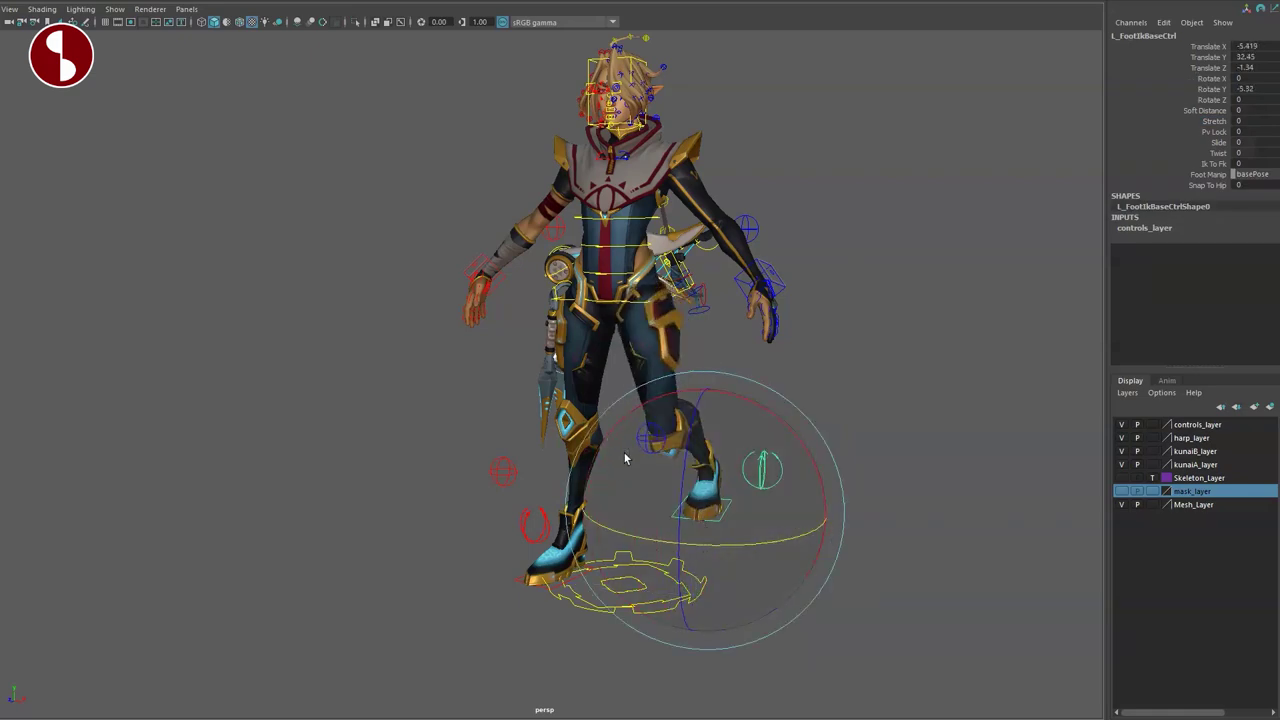
{"action": "left_click", "coordinate": [650, 445]}
{"action": "left_click_drag", "start_coordinate": [651, 441], "coordinate": [700, 550]}
{"action": "key", "text": "ctrl+z"}
{"action": "key", "text": "ctrl+z"}
{"action": "key", "text": "ctrl+z"}
{"action": "key", "text": "ctrl+z"}
{"action": "key", "text": "ctrl+z"}
Set Ik To Fk to 1 on the left foot roll control to switch the left leg to FK
{"action": "left_click_drag", "start_coordinate": [815, 566], "coordinate": [818, 564]}
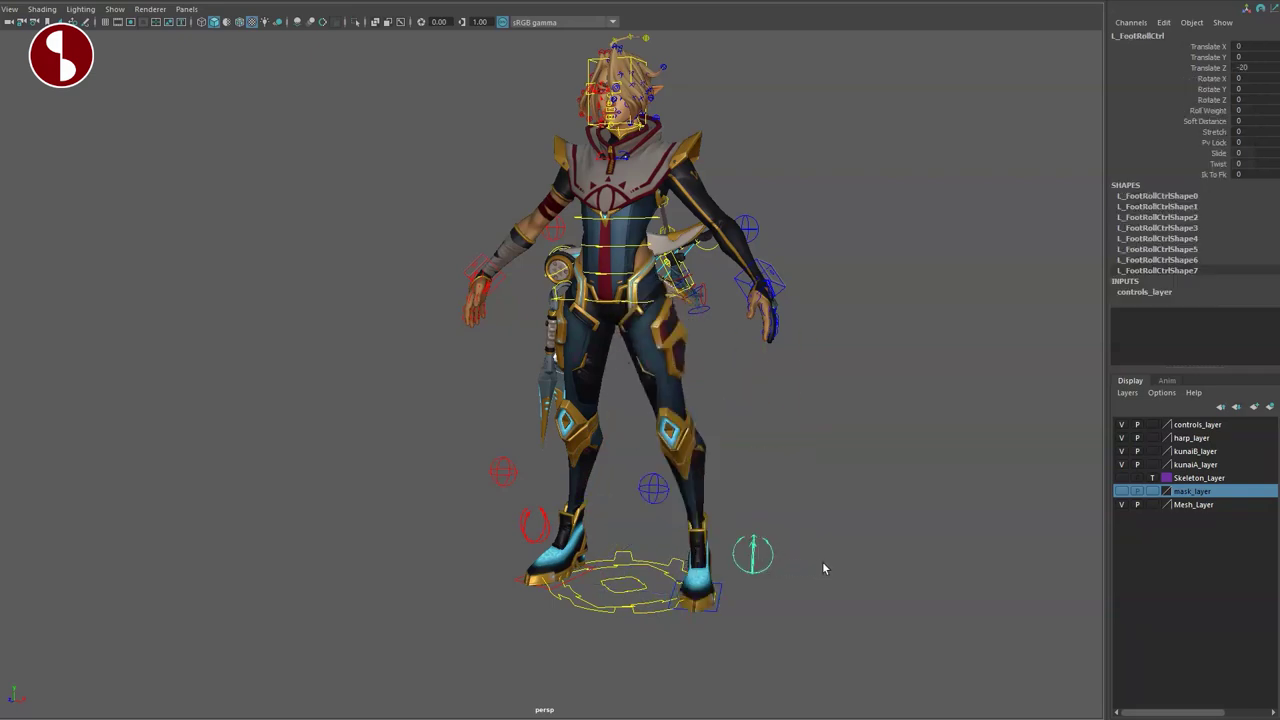
{"action": "left_click", "coordinate": [1207, 175]}
{"action": "middle_click_drag", "start_coordinate": [960, 286], "coordinate": [978, 286]}
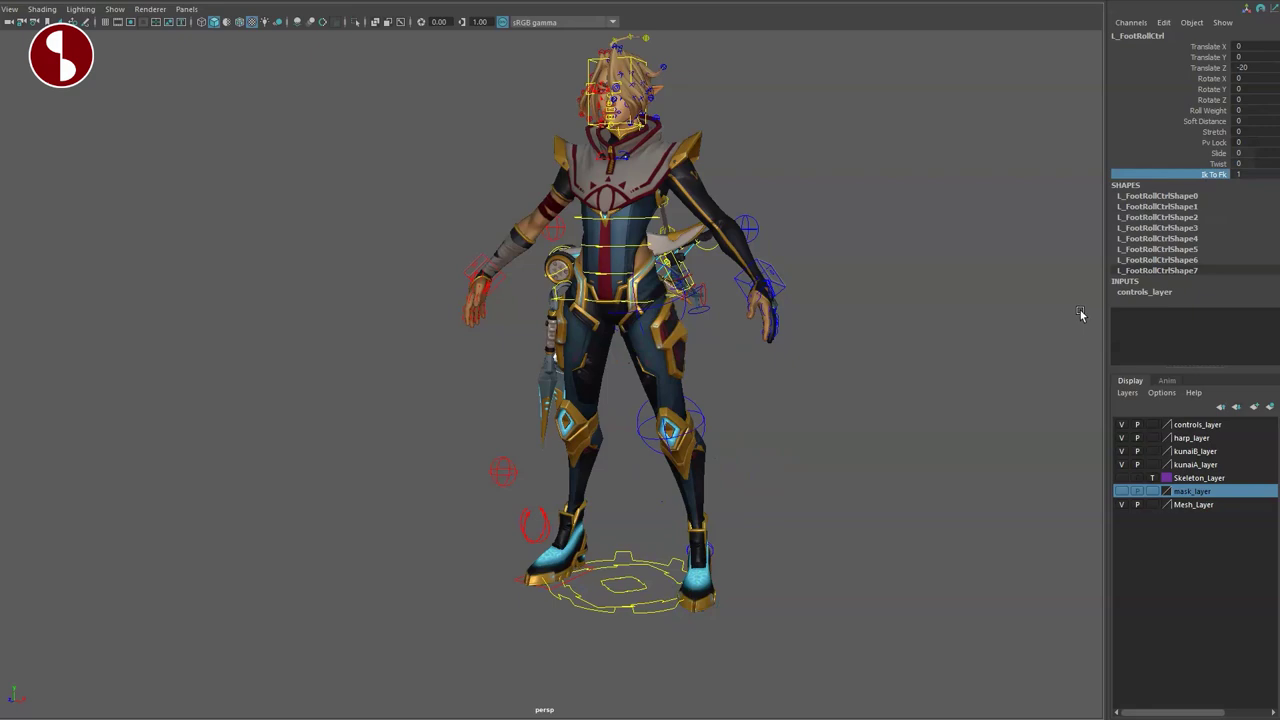
Try rotating the left FK hip control to swing the leg outward, and undo the rotation
{"action": "left_click_drag", "start_coordinate": [633, 441], "coordinate": [656, 426], "text": "alt"}
{"action": "key", "text": "4"}
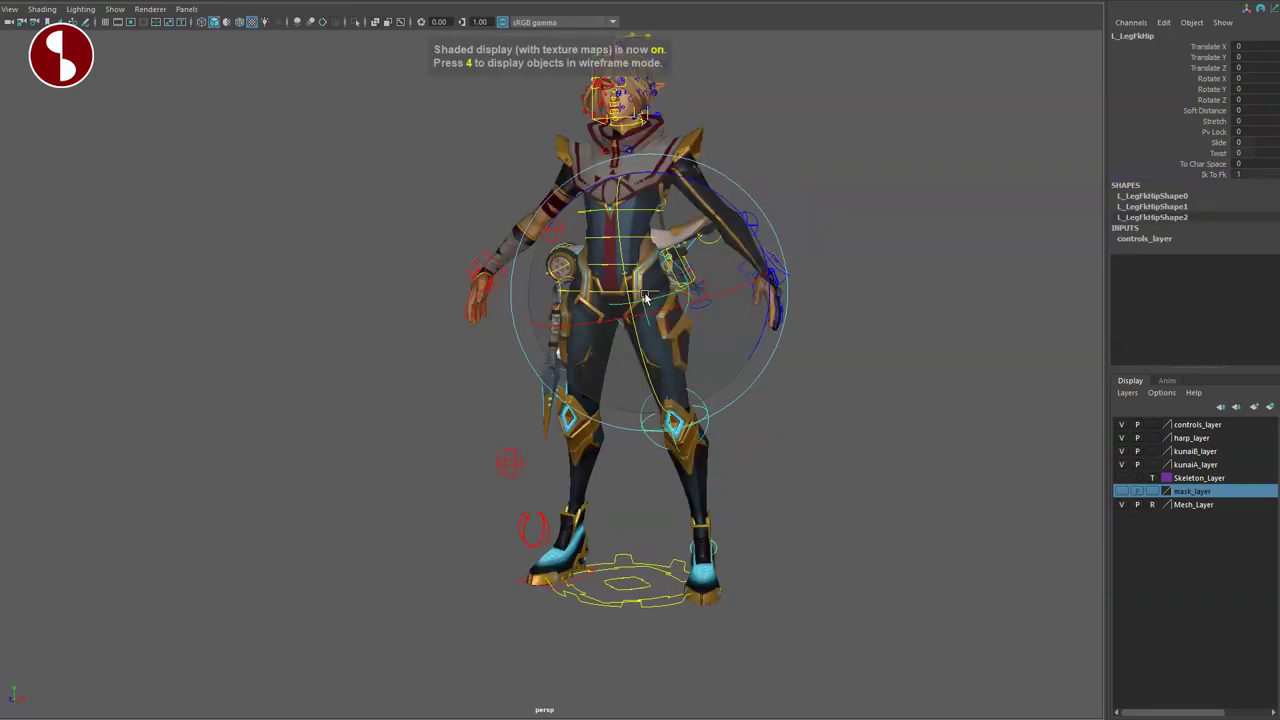
{"action": "left_click_drag", "start_coordinate": [648, 298], "coordinate": [697, 275]}
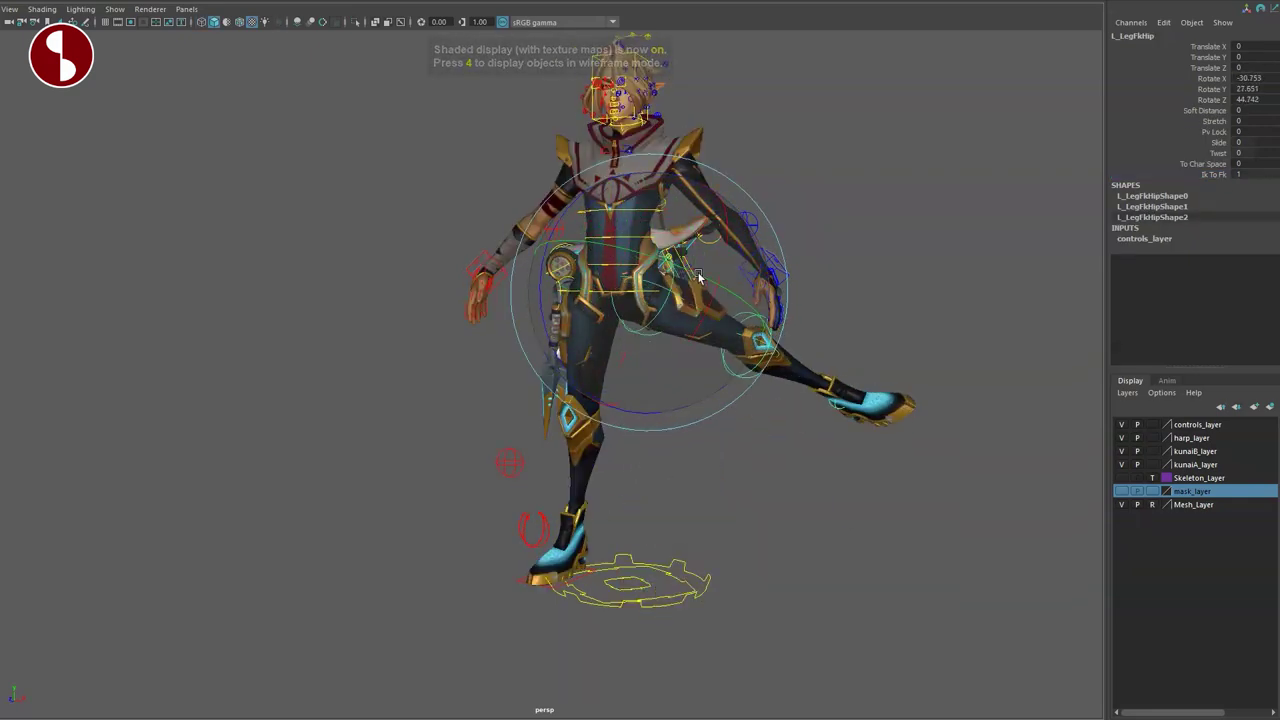
{"action": "key", "text": "ctrl+z"}
Try rotating the left FK knee control, undo the rotation, and select the left FK ankle control
{"action": "left_click", "coordinate": [657, 398]}
{"action": "key", "text": "e"}
{"action": "left_click_drag", "start_coordinate": [660, 382], "coordinate": [672, 420]}
{"action": "key", "text": "ctrl+z"}
{"action": "key", "text": "q"}
{"action": "left_click", "coordinate": [716, 548]}
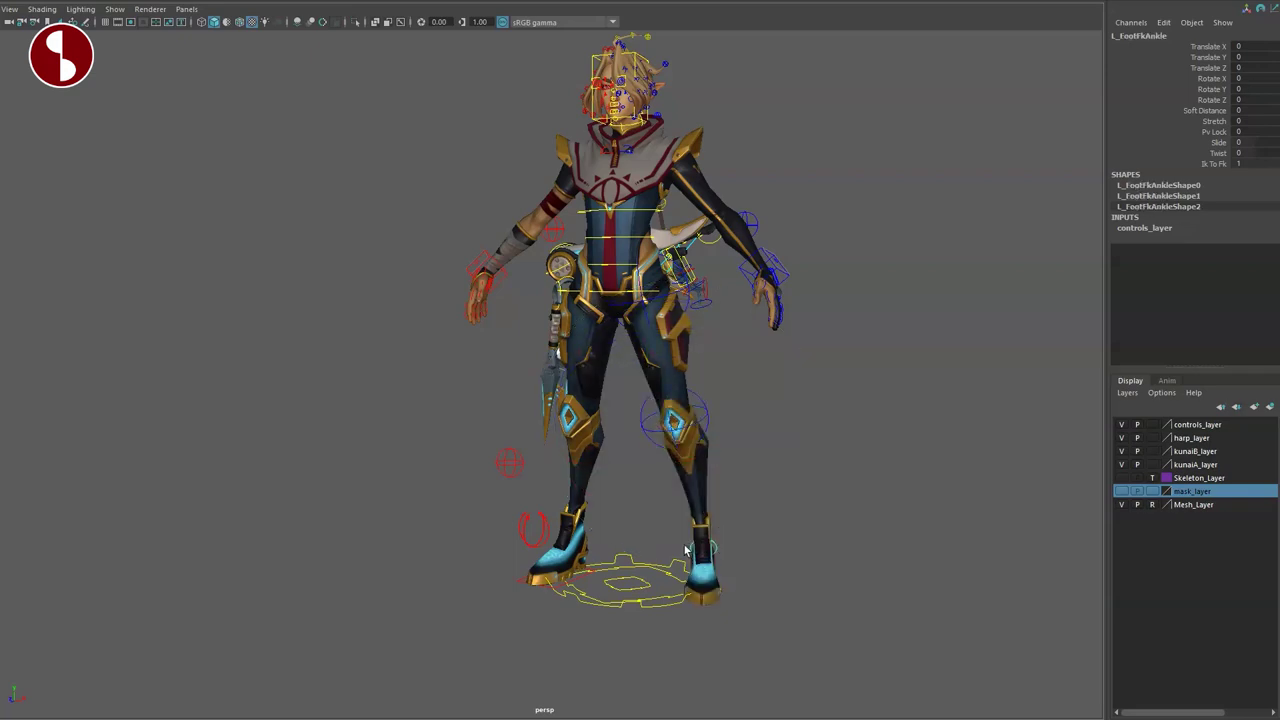
{"action": "left_click_drag", "start_coordinate": [673, 460], "coordinate": [700, 445], "text": "alt"}
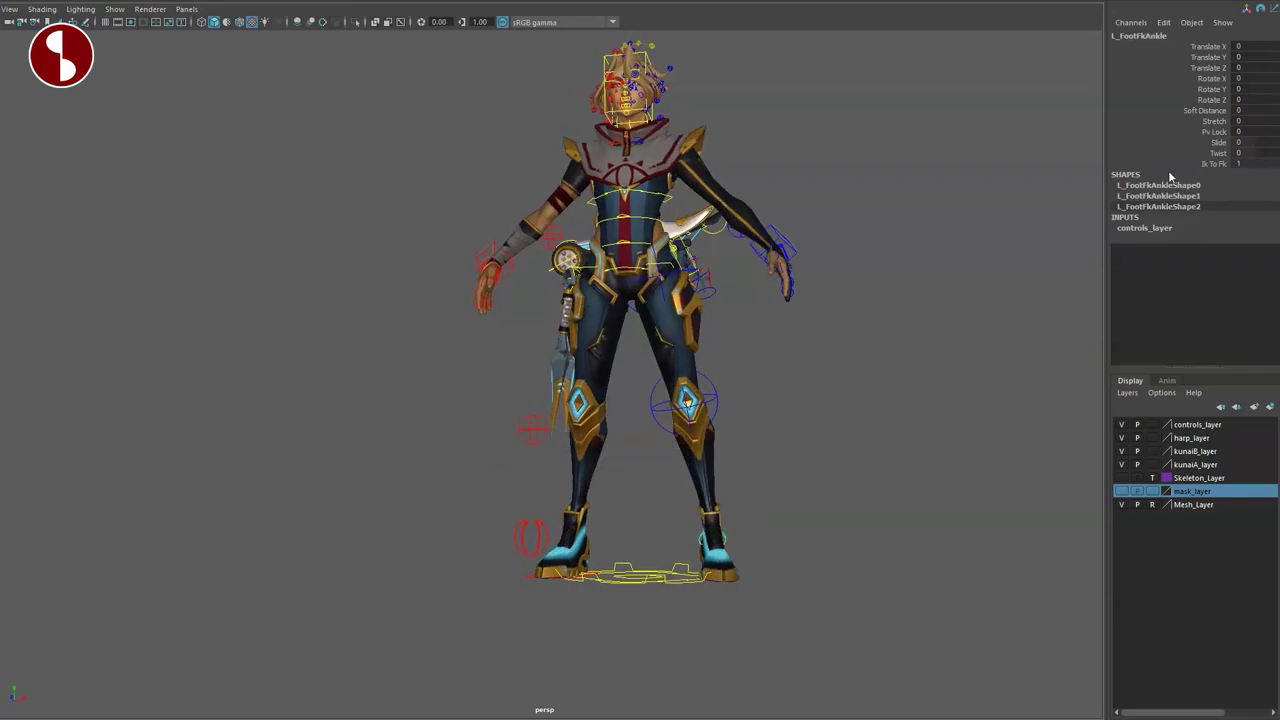
Set Ik To Fk to 0 on the left FK knee control to switch the left leg back to IK
{"action": "left_click", "coordinate": [717, 392]}
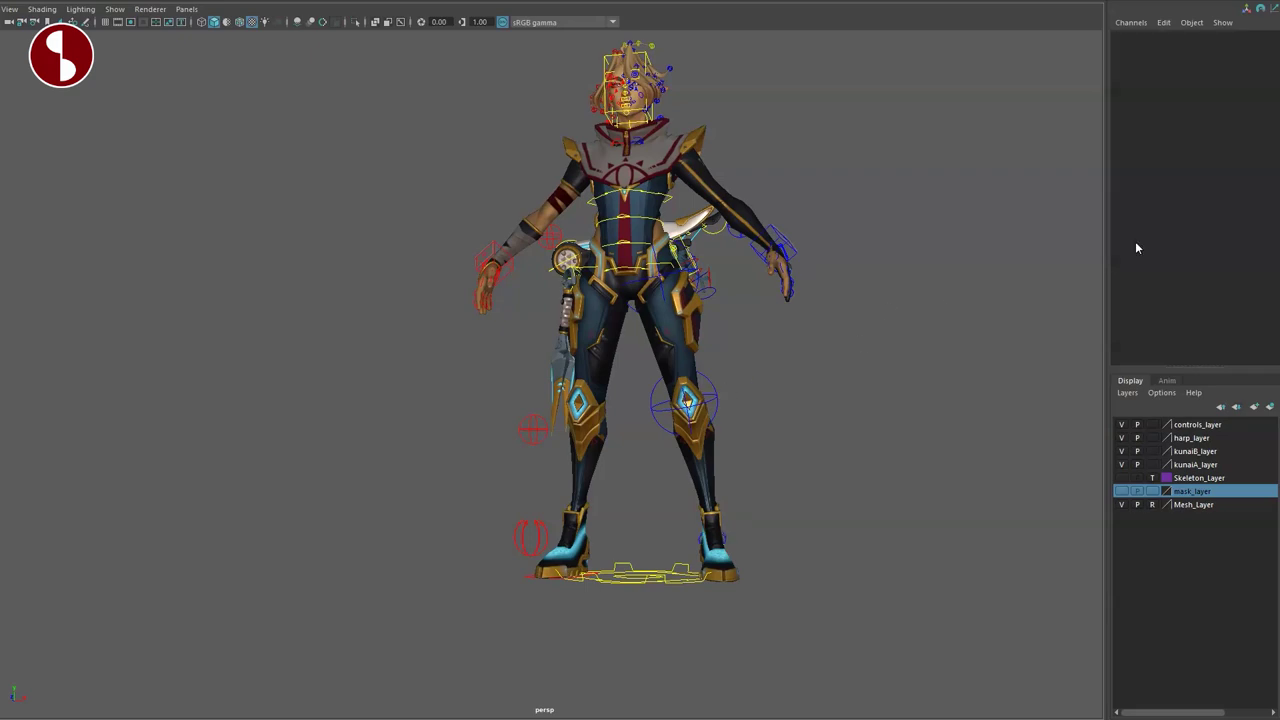
{"action": "middle_click_drag", "start_coordinate": [883, 208], "coordinate": [503, 275]}
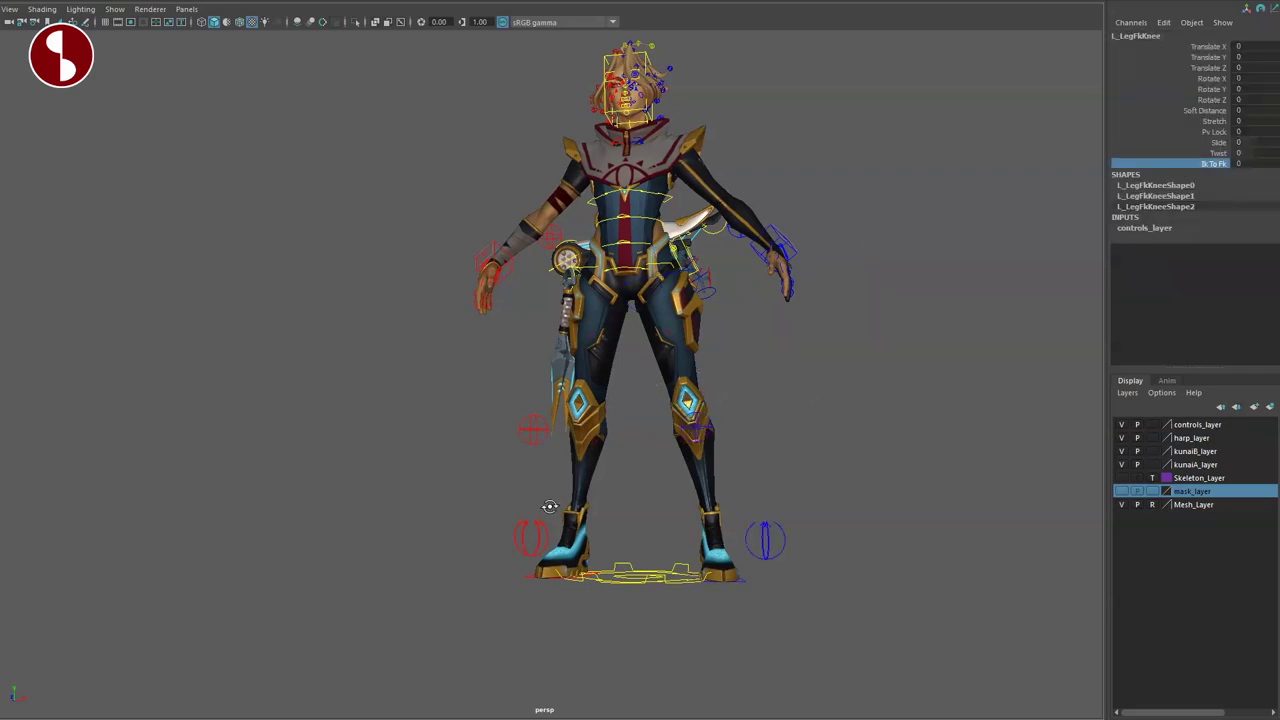
{"action": "left_click_drag", "start_coordinate": [550, 507], "coordinate": [530, 490], "text": "alt"}
{"action": "middle_click_drag", "start_coordinate": [545, 464], "coordinate": [509, 349], "text": "alt"}
{"action": "right_click_drag", "start_coordinate": [509, 349], "coordinate": [801, 535], "text": "alt"}
{"action": "middle_click_drag", "start_coordinate": [801, 535], "coordinate": [763, 455], "text": "alt"}
Try changing the Slide attribute of the left foot IK control, undo it, and check its Ik To Fk attribute
{"action": "left_click", "coordinate": [768, 470]}
{"action": "right_click_drag", "start_coordinate": [779, 605], "coordinate": [735, 540], "text": "alt"}
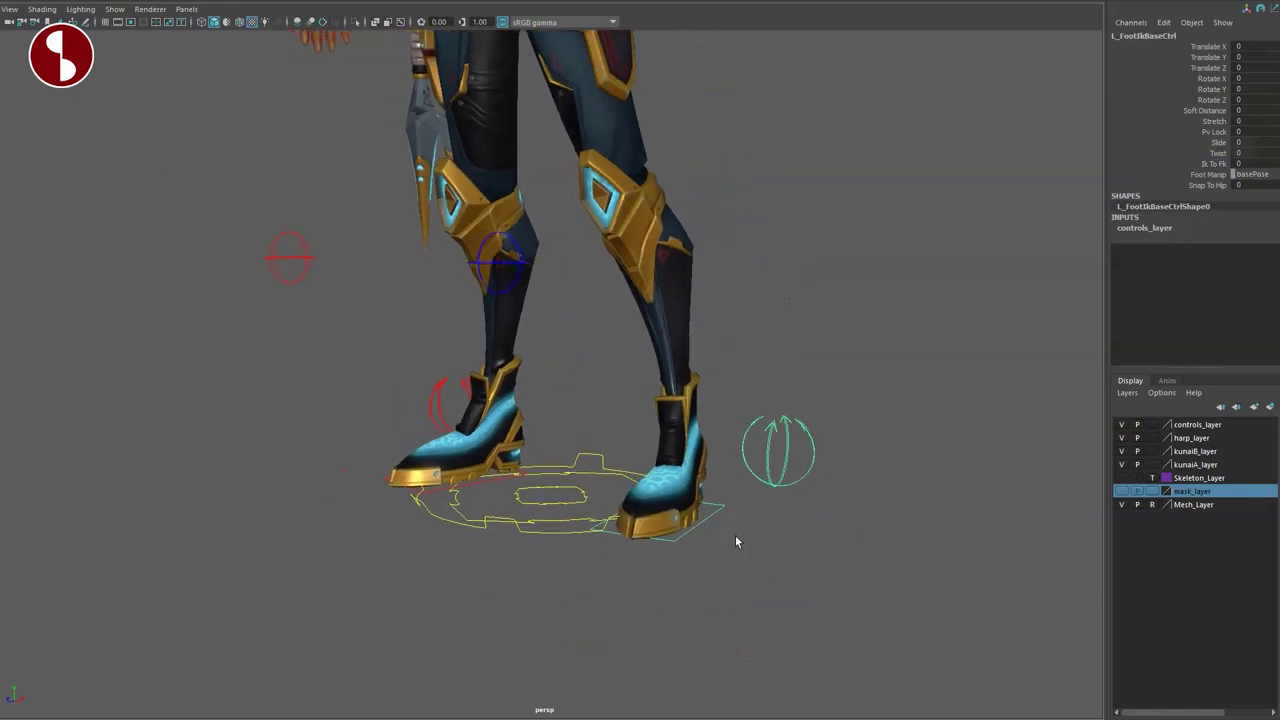
{"action": "left_click_drag", "start_coordinate": [735, 540], "coordinate": [801, 560], "text": "alt"}
{"action": "left_click", "coordinate": [1178, 143]}
{"action": "middle_click_drag", "start_coordinate": [908, 175], "coordinate": [979, 228]}
{"action": "key", "text": "ctrl+z"}
{"action": "left_click", "coordinate": [1213, 163]}
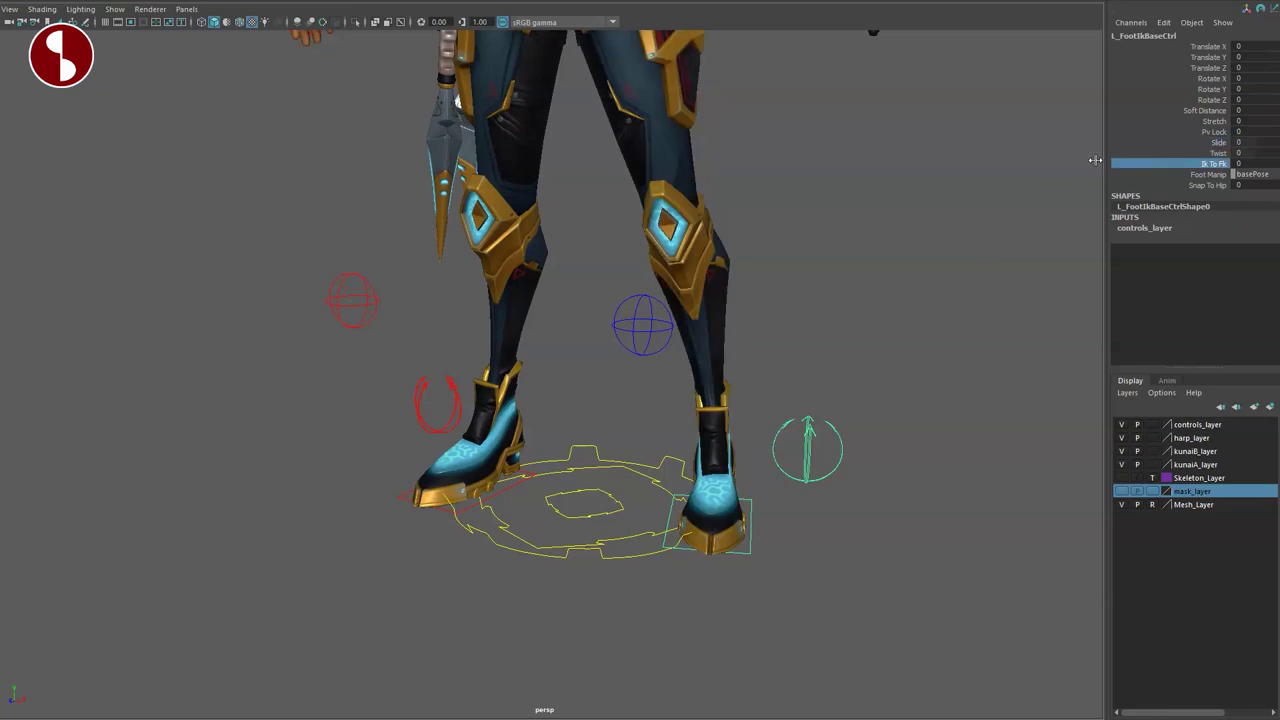
Try moving the left knee pole vector, undo the move, and check Snap To Hip on the left foot IK control
{"action": "left_click", "coordinate": [645, 325]}
{"action": "left_click_drag", "start_coordinate": [645, 325], "coordinate": [655, 335]}
{"action": "key", "text": "ctrl+z"}
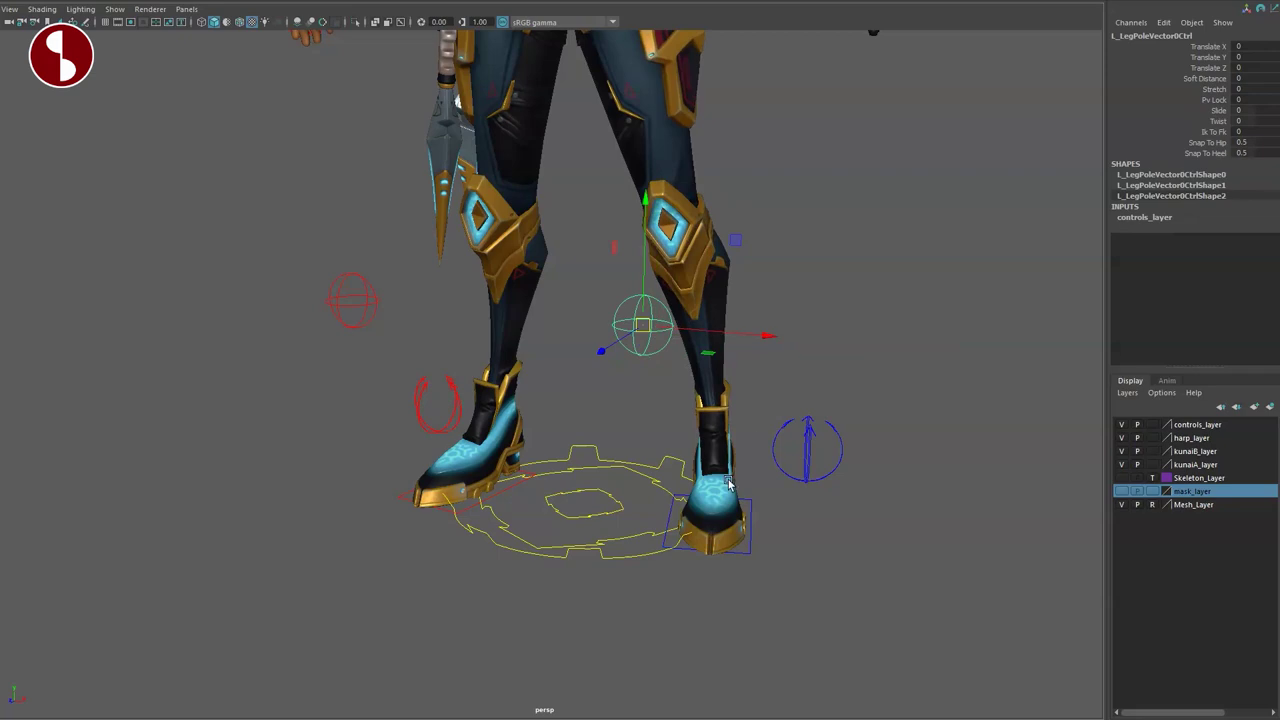
{"action": "left_click", "coordinate": [732, 496]}
{"action": "left_click", "coordinate": [1187, 186]}
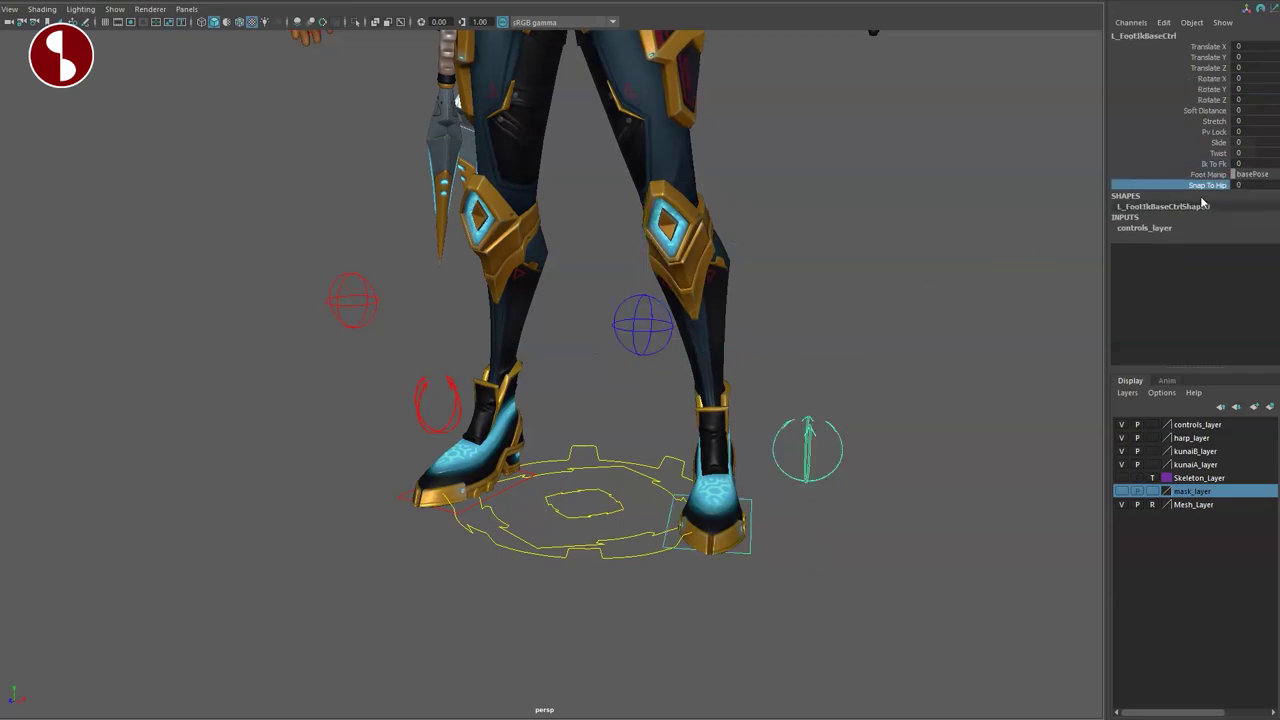
{"action": "left_click", "coordinate": [977, 252]}
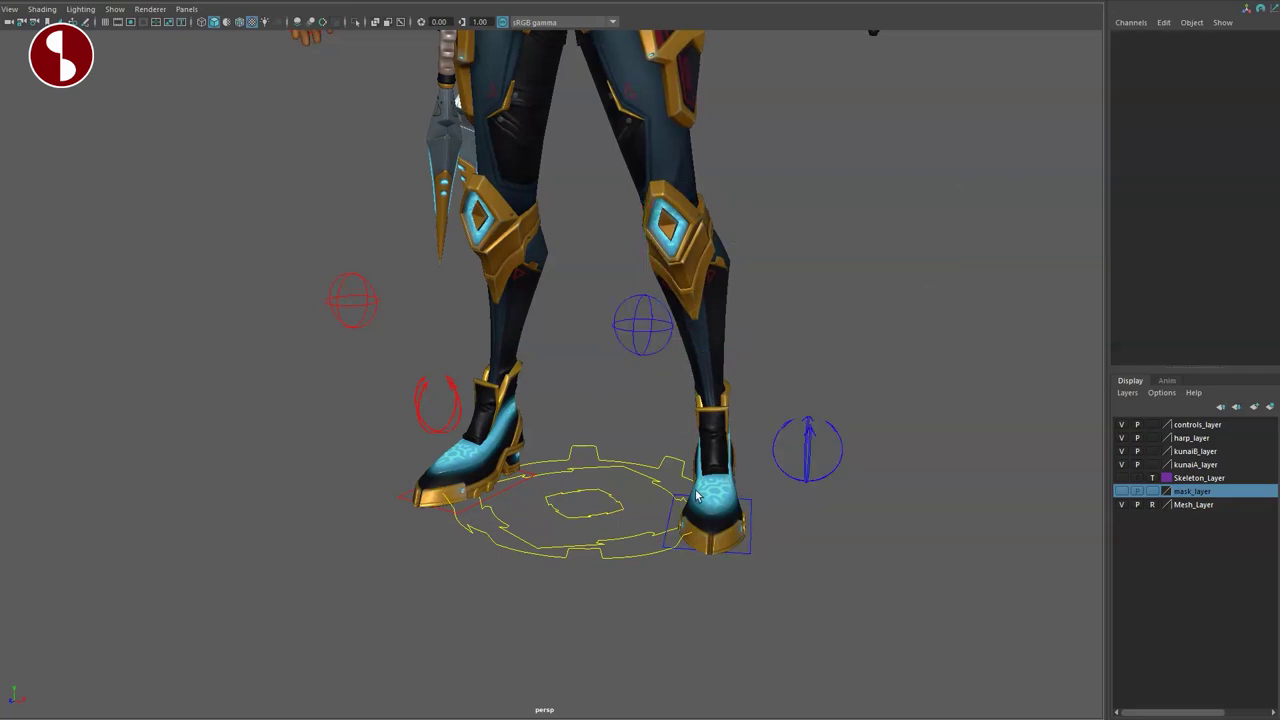
Try raising the left foot IK control about 27 units and rotating it about -32 degrees in Z
{"action": "left_click", "coordinate": [750, 552]}
{"action": "left_click_drag", "start_coordinate": [805, 572], "coordinate": [712, 541], "text": "alt"}
{"action": "left_click_drag", "start_coordinate": [583, 552], "coordinate": [589, 437]}
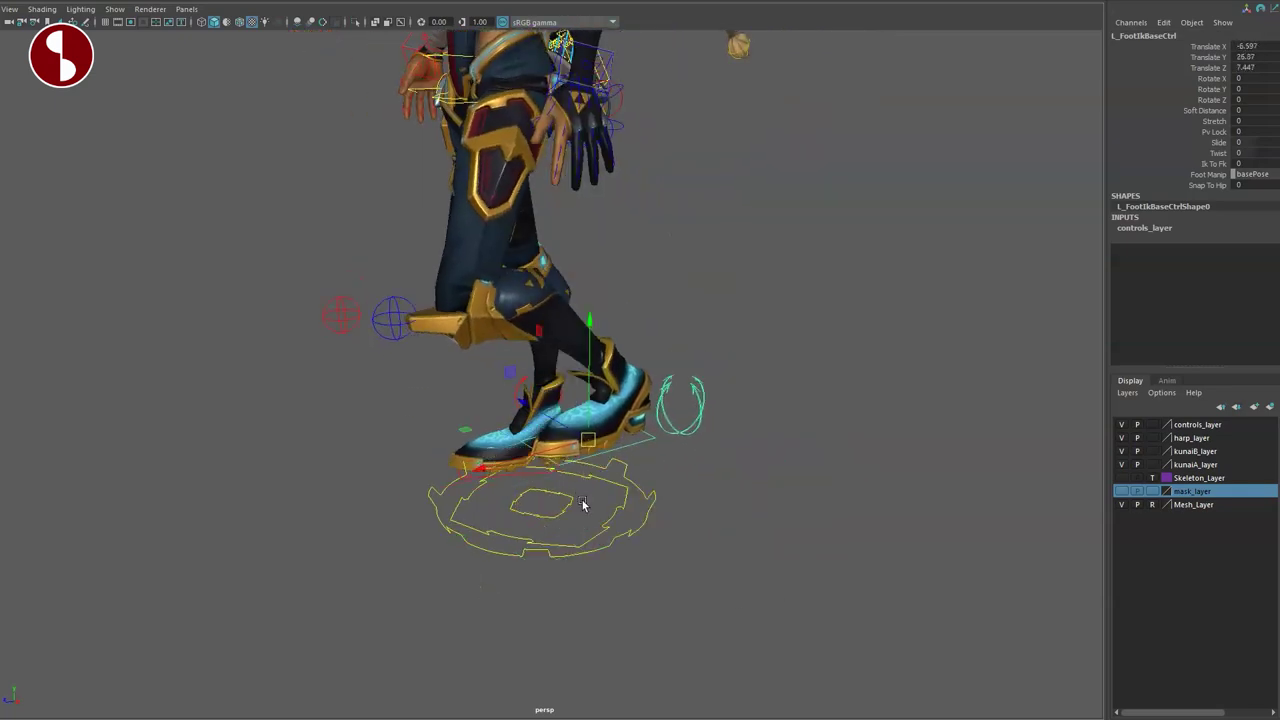
{"action": "left_click_drag", "start_coordinate": [583, 506], "coordinate": [609, 491], "text": "alt"}
{"action": "key", "text": "e"}
{"action": "left_click_drag", "start_coordinate": [636, 356], "coordinate": [643, 434]}
{"action": "key", "text": "q"}
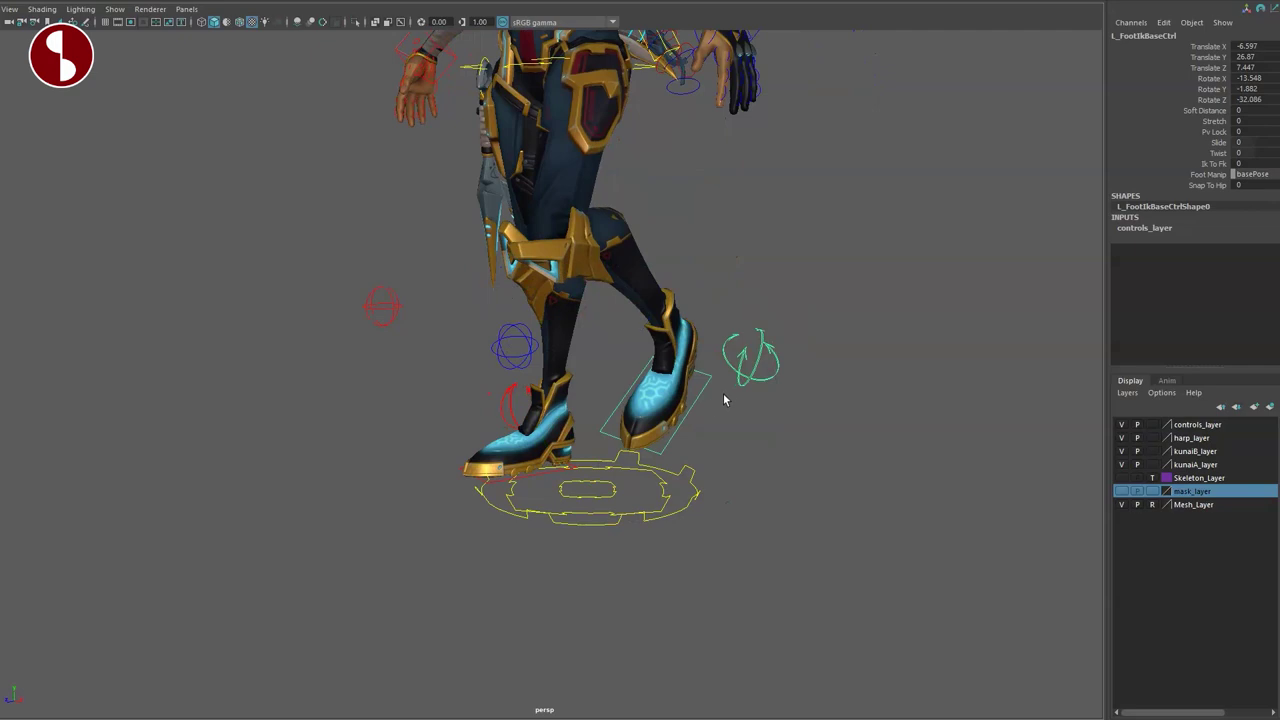
Try rotating the left foot roll control, and undo all changes back to the foot's default pose
{"action": "left_click", "coordinate": [750, 380]}
{"action": "key", "text": "e"}
{"action": "left_click_drag", "start_coordinate": [750, 381], "coordinate": [831, 422]}
{"action": "key", "text": "ctrl+z"}
{"action": "key", "text": "ctrl+z"}
{"action": "key", "text": "ctrl+z"}
{"action": "key", "text": "w"}
{"action": "left_click", "coordinate": [759, 381]}
{"action": "key", "text": "ctrl+z"}
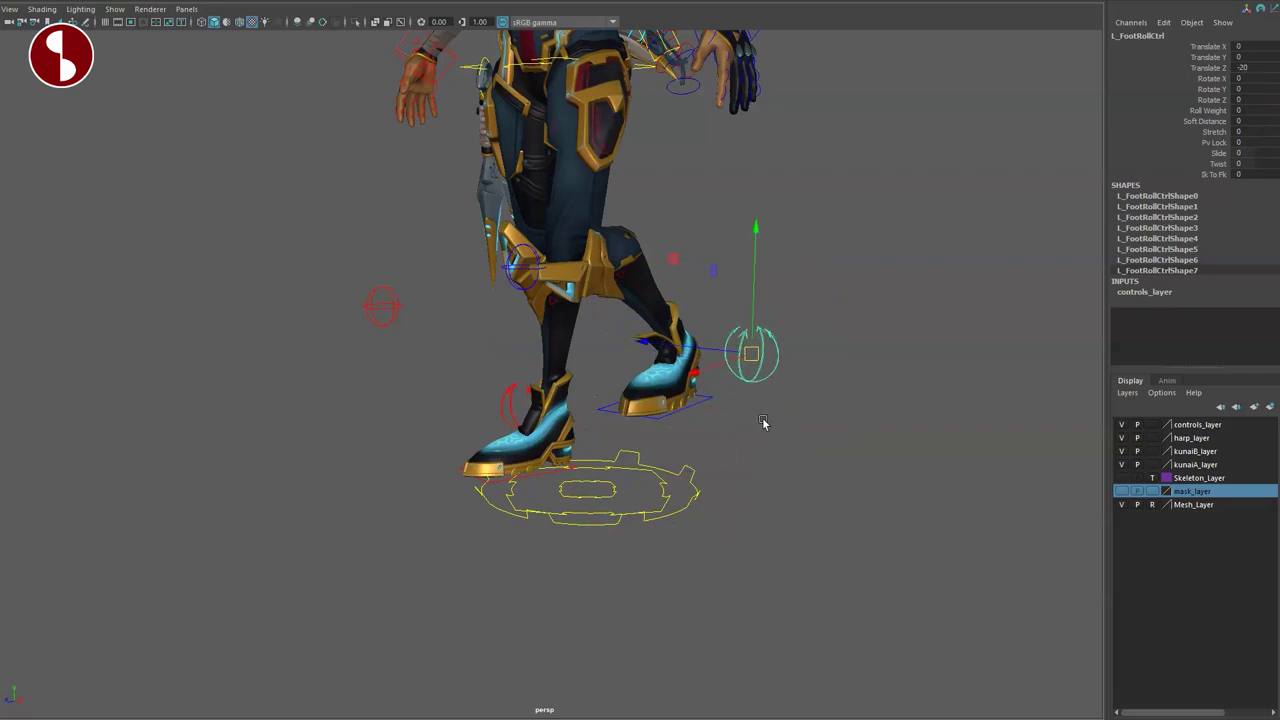
{"action": "key", "text": "ctrl+z"}
{"action": "key", "text": "ctrl+z"}
{"action": "key", "text": "ctrl+z"}
{"action": "key", "text": "ctrl+z"}
Select the left foot roll control and check its Soft Distance attribute
{"action": "left_click_drag", "start_coordinate": [508, 541], "coordinate": [546, 469], "text": "alt"}
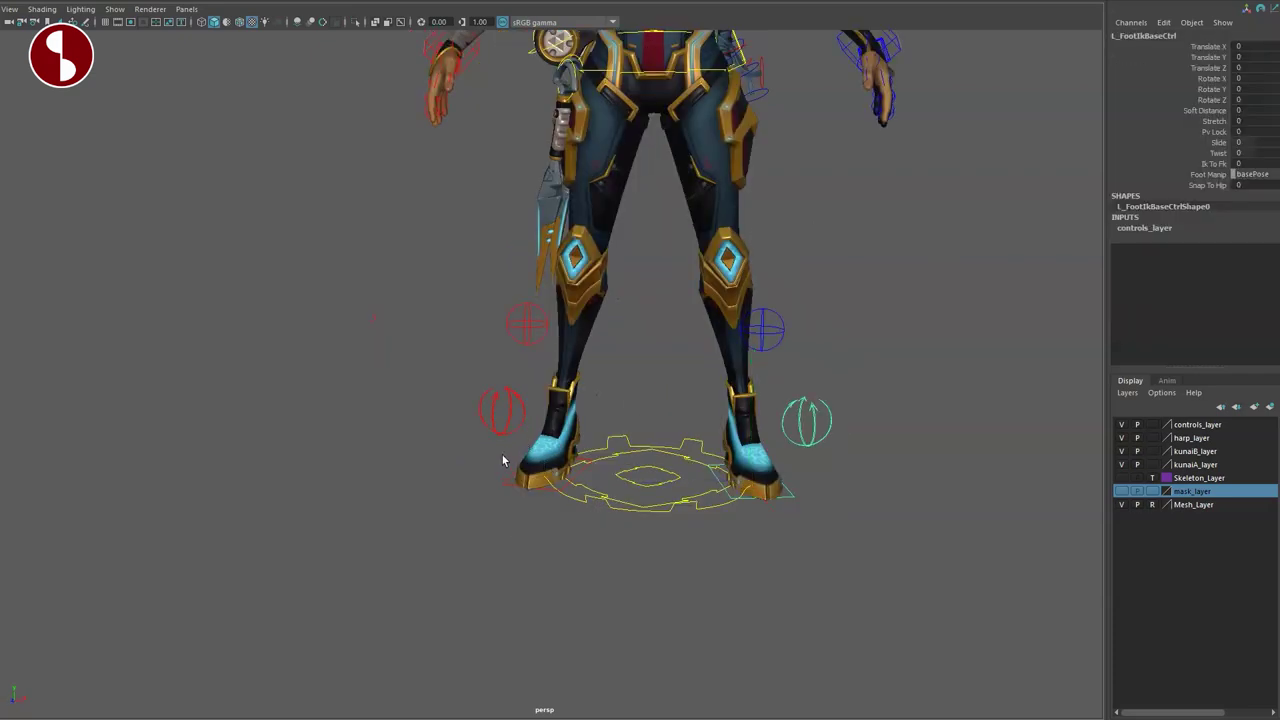
{"action": "middle_click_drag", "start_coordinate": [422, 498], "coordinate": [438, 573], "text": "alt"}
{"action": "mouse_move", "coordinate": [590, 488]}
{"action": "left_mouse_down", "text": "alt"}
{"action": "mouse_move", "coordinate": [715, 480]}
{"action": "mouse_move", "coordinate": [556, 485]}
{"action": "mouse_move", "coordinate": [593, 483]}
{"action": "left_mouse_up", "text": "alt"}
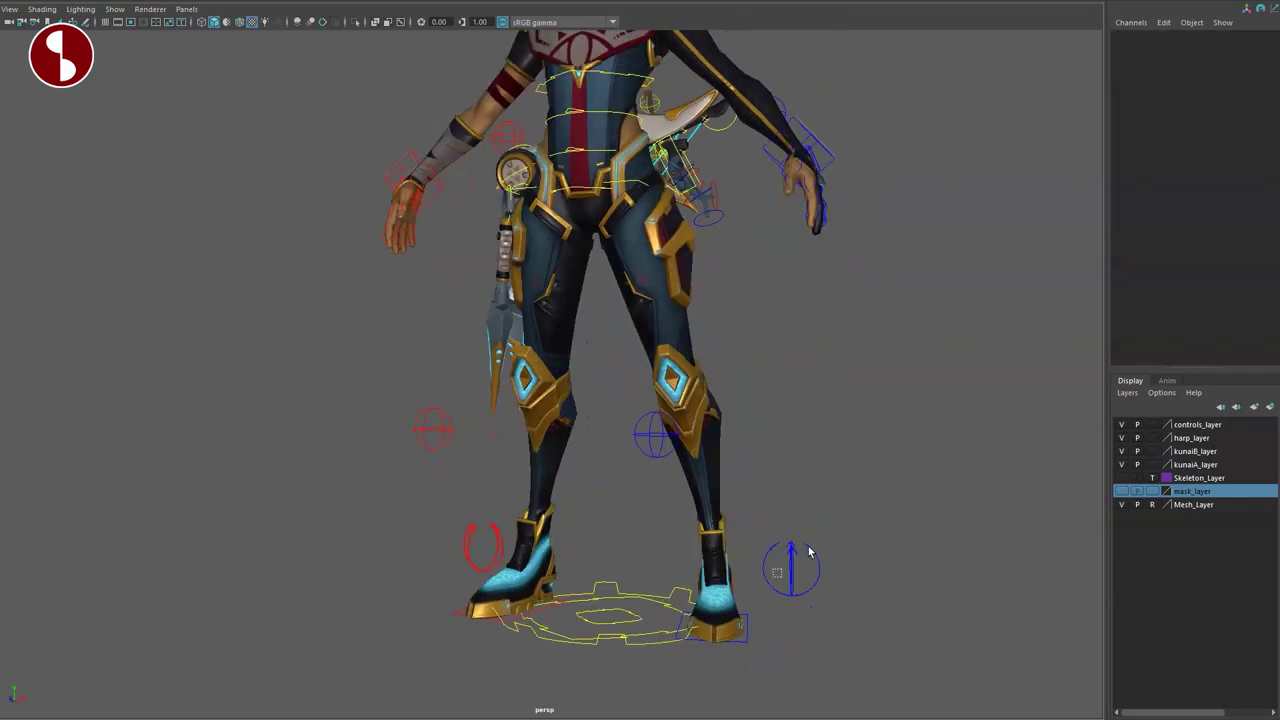
{"action": "left_click", "coordinate": [809, 550]}
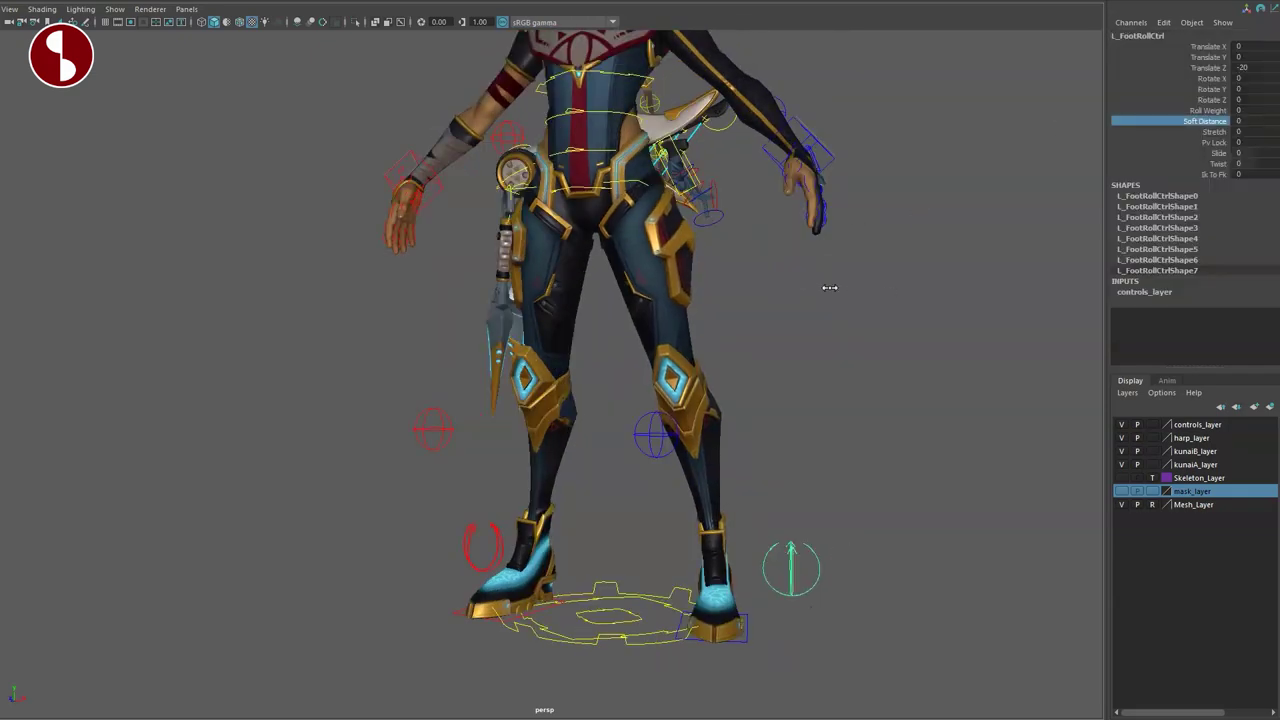
{"action": "right_click_drag", "start_coordinate": [796, 380], "coordinate": [744, 377], "text": "alt"}
{"action": "middle_click_drag", "start_coordinate": [744, 377], "coordinate": [757, 373], "text": "alt"}
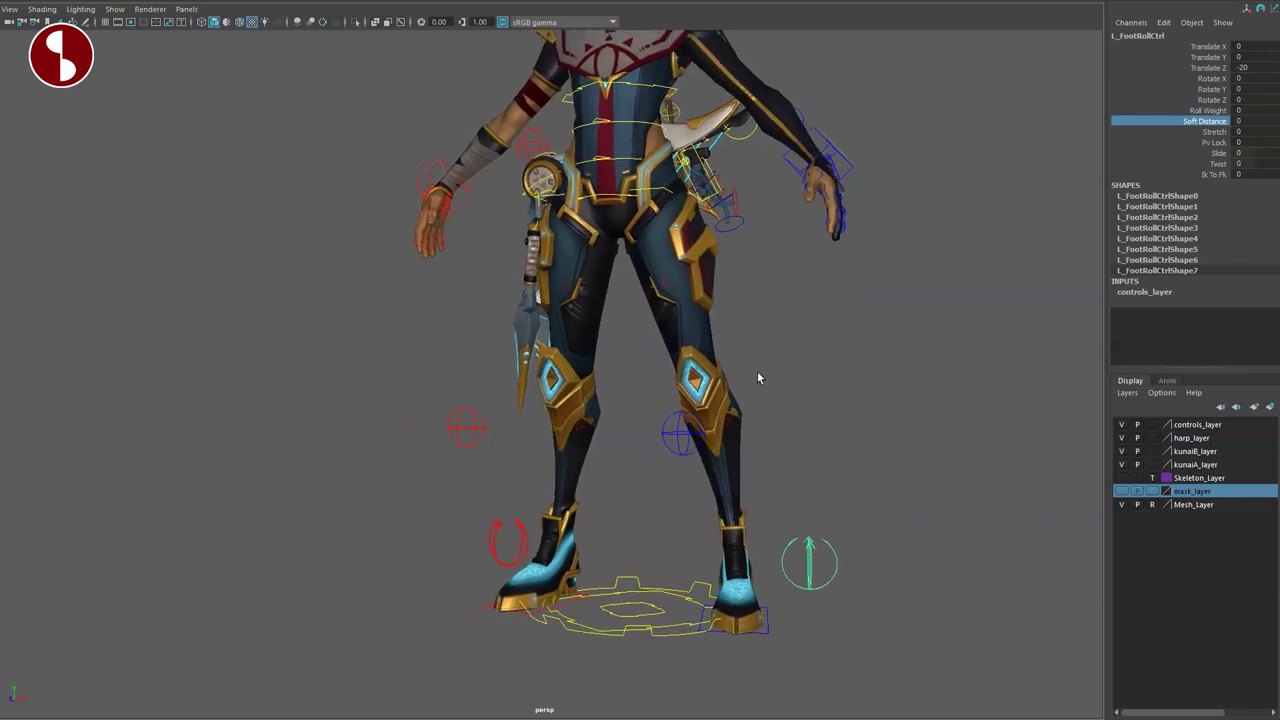
Try rotating the left foot roll control about -51 degrees in Z with Roll Weight set to 1, and undo the changes
{"action": "mouse_move", "coordinate": [679, 449]}
{"action": "left_mouse_down", "text": "alt"}
{"action": "mouse_move", "coordinate": [809, 449]}
{"action": "mouse_move", "coordinate": [607, 459]}
{"action": "mouse_move", "coordinate": [674, 451]}
{"action": "left_mouse_up", "text": "alt"}
{"action": "key", "text": "4"}
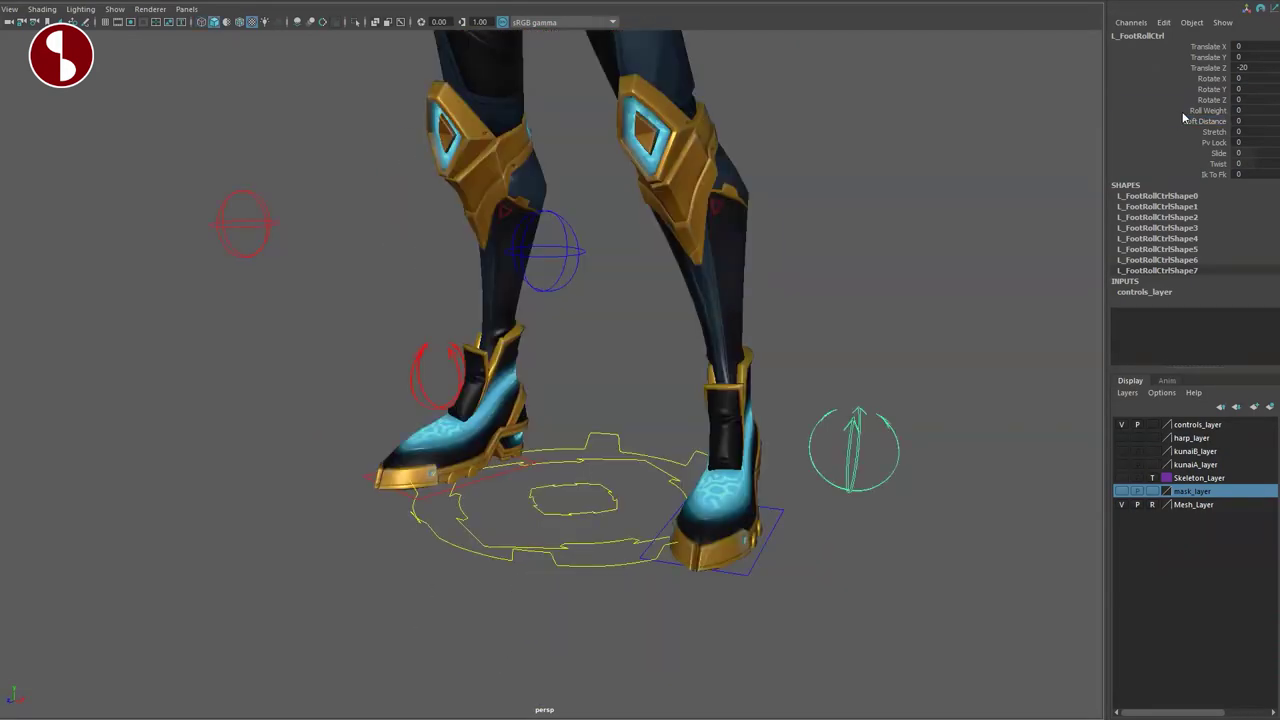
{"action": "left_click_drag", "start_coordinate": [852, 425], "coordinate": [766, 460]}
{"action": "middle_click_drag", "start_coordinate": [975, 134], "coordinate": [1017, 137]}
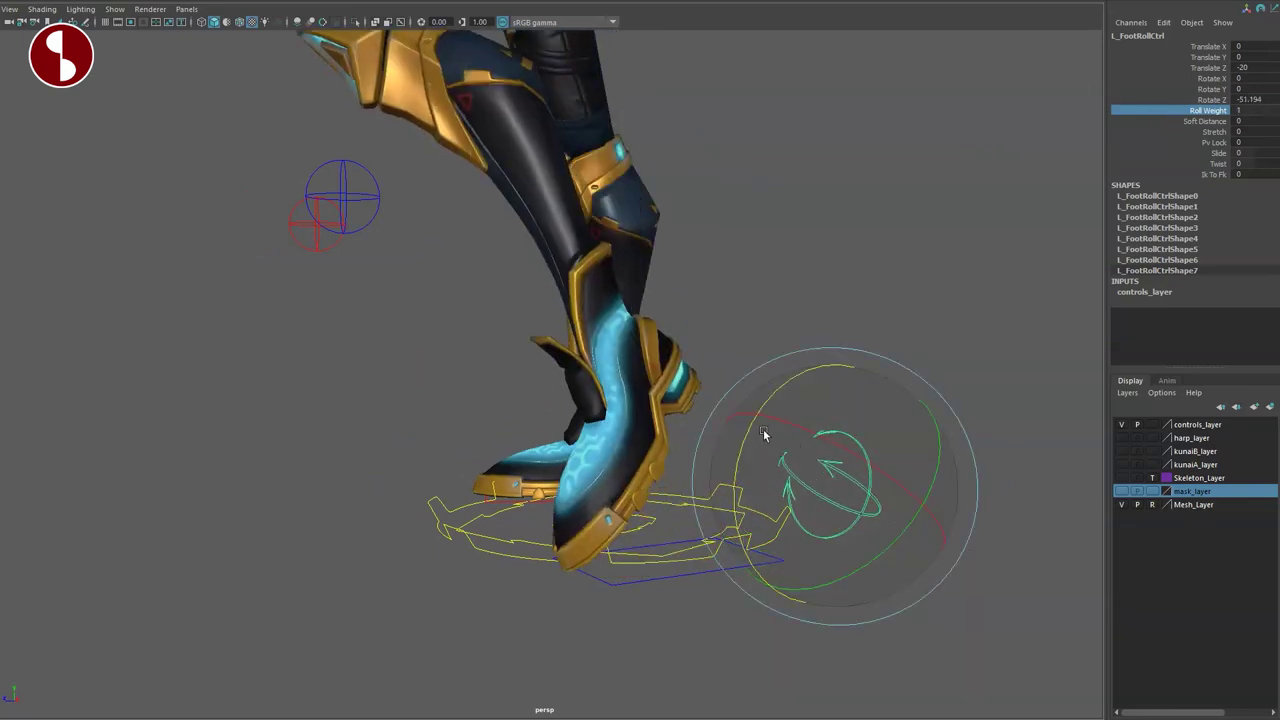
{"action": "left_click_drag", "start_coordinate": [743, 441], "coordinate": [827, 380]}
{"action": "key", "text": "ctrl+z"}
{"action": "key", "text": "ctrl+z"}
{"action": "key", "text": "ctrl+z"}
Hide harp_layer, kunaiB_layer and kunaiA_layer to expose the torso controls
{"action": "left_click_drag", "start_coordinate": [692, 425], "coordinate": [806, 509], "text": "alt"}
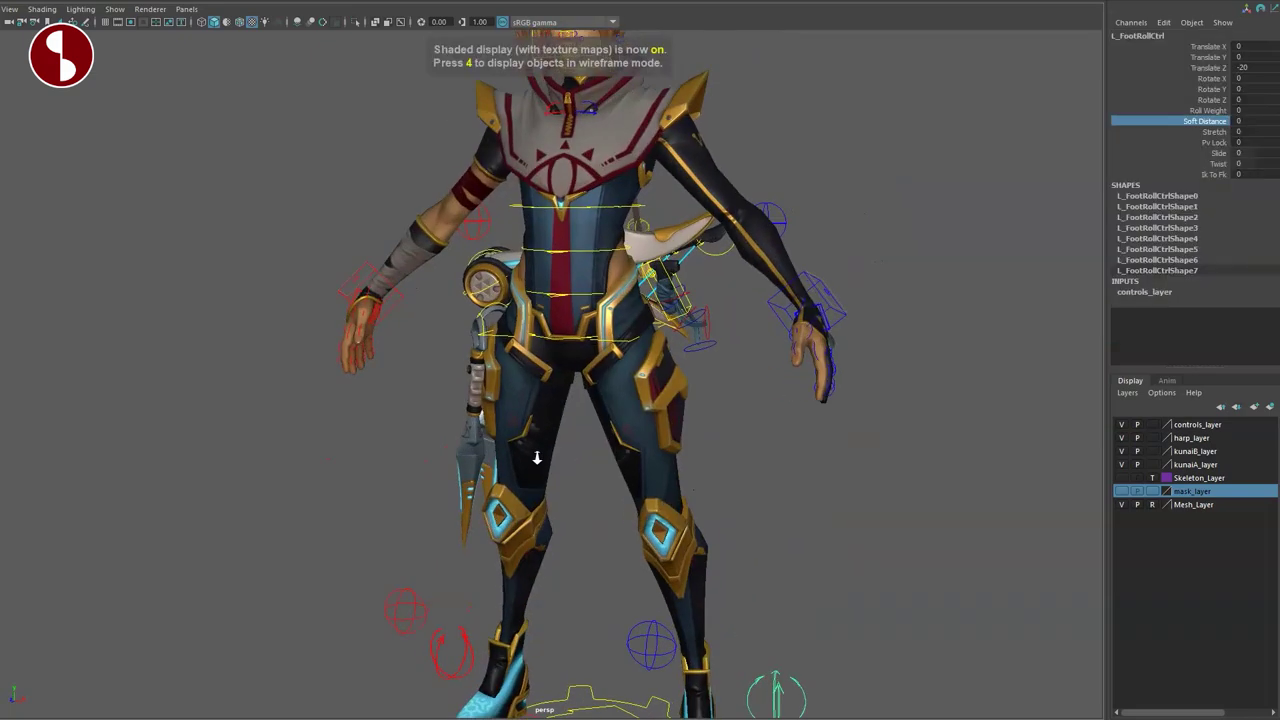
{"action": "mouse_move", "coordinate": [534, 457]}
{"action": "right_mouse_down", "text": "alt"}
{"action": "mouse_move", "coordinate": [569, 497]}
{"action": "mouse_move", "coordinate": [700, 543]}
{"action": "mouse_move", "coordinate": [647, 525]}
{"action": "right_mouse_up", "text": "alt"}
{"action": "left_click_drag", "start_coordinate": [647, 525], "coordinate": [688, 512], "text": "alt"}
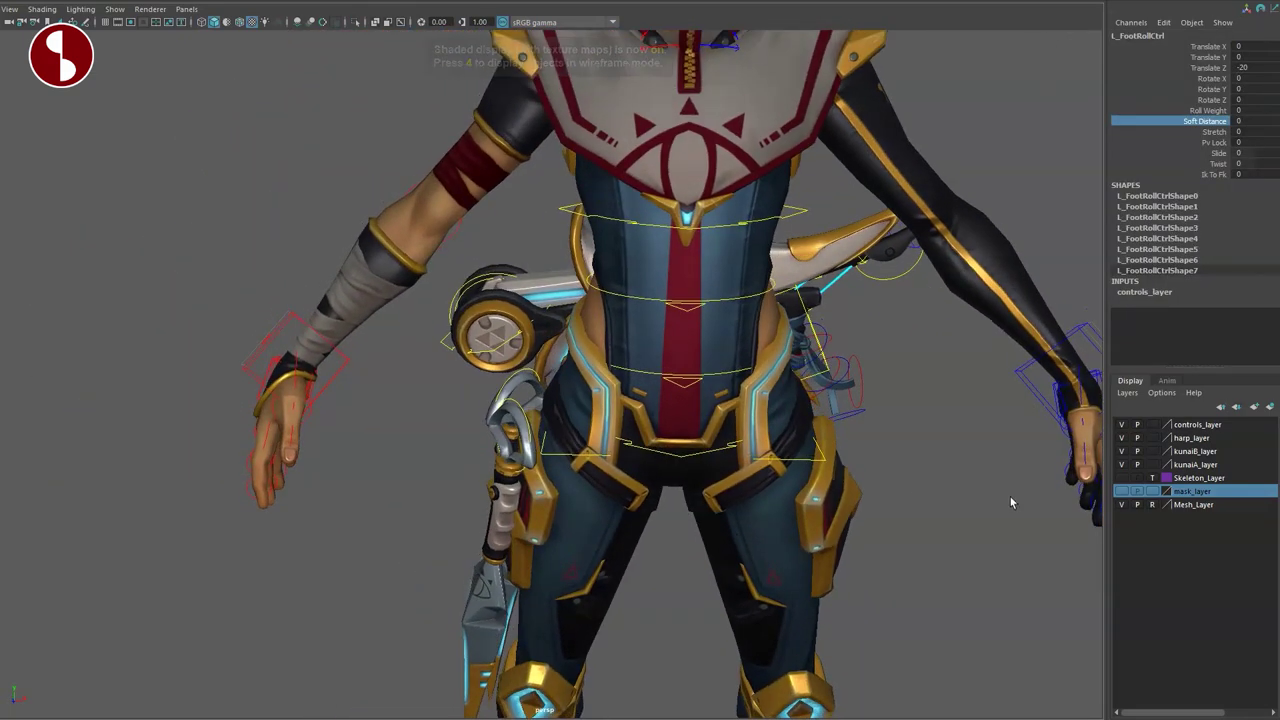
{"action": "left_click", "coordinate": [1121, 439]}
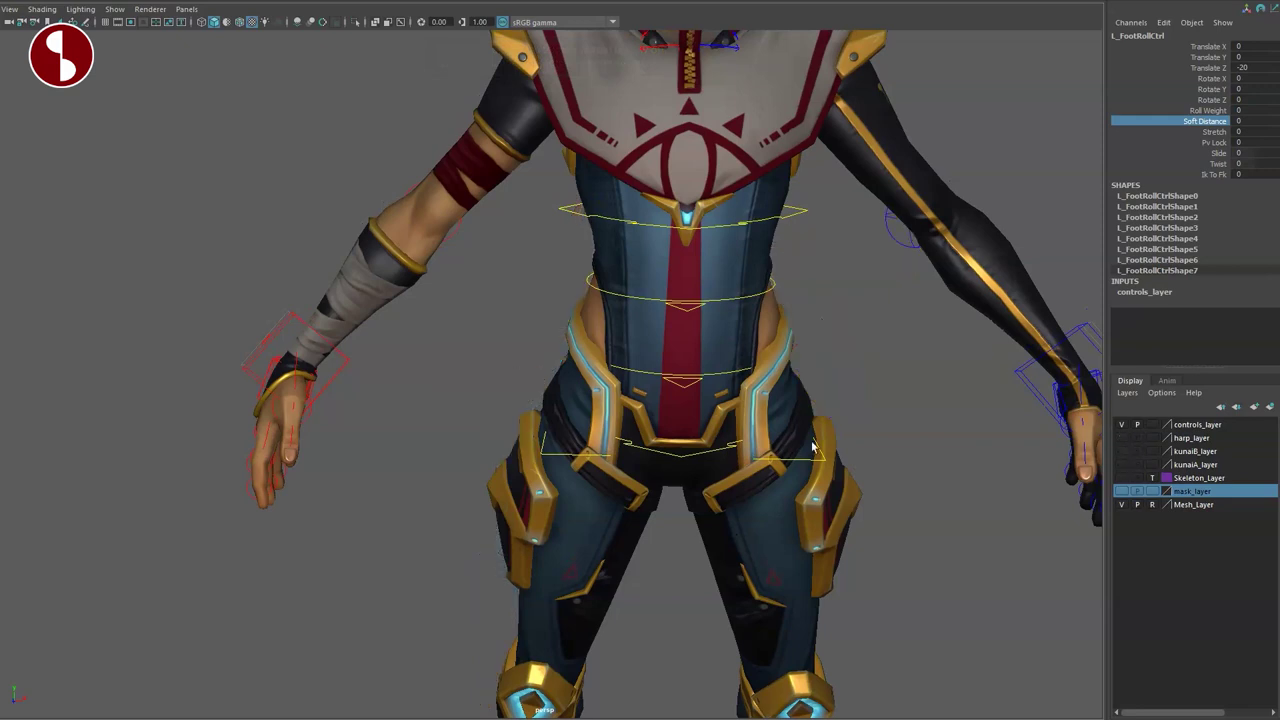
Move the main spine control about 3.4 units sideways, and try and undo a further move
{"action": "right_click_drag", "start_coordinate": [697, 483], "coordinate": [623, 462], "text": "alt"}
{"action": "left_click_drag", "start_coordinate": [623, 462], "coordinate": [605, 440], "text": "alt"}
{"action": "left_click", "coordinate": [572, 410]}
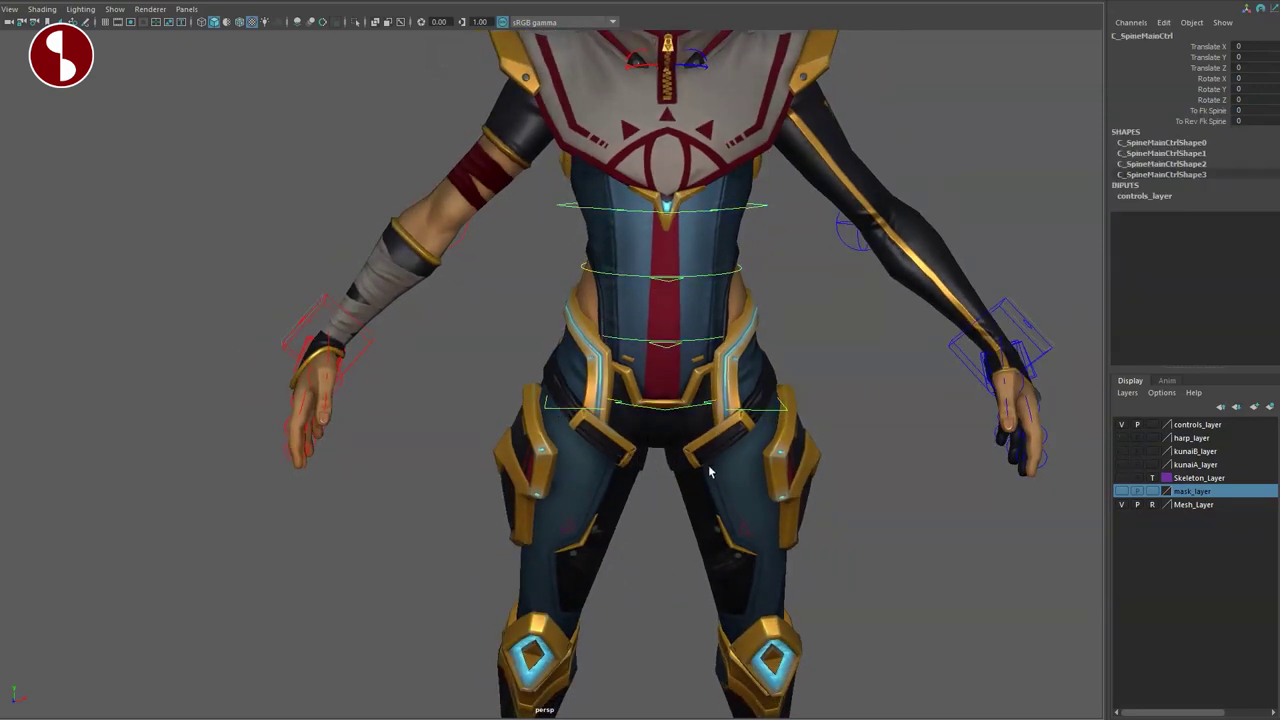
{"action": "left_click_drag", "start_coordinate": [657, 386], "coordinate": [618, 380]}
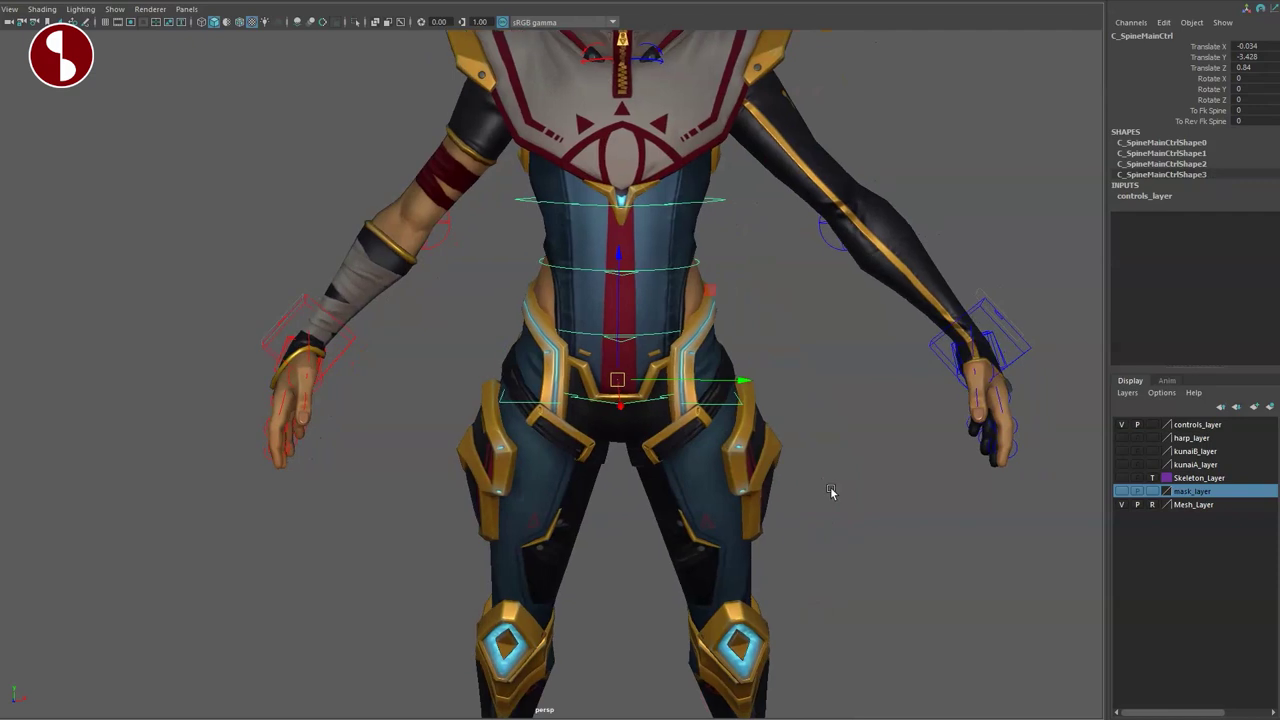
{"action": "right_click_drag", "start_coordinate": [831, 491], "coordinate": [618, 356], "text": "alt"}
{"action": "left_click_drag", "start_coordinate": [604, 350], "coordinate": [629, 395]}
{"action": "key", "text": "ctrl+z"}
Test To Fk Spine and To Rev Fk Spine on the main spine control, and leave To Fk Spine at 1
{"action": "left_click", "coordinate": [1163, 111]}
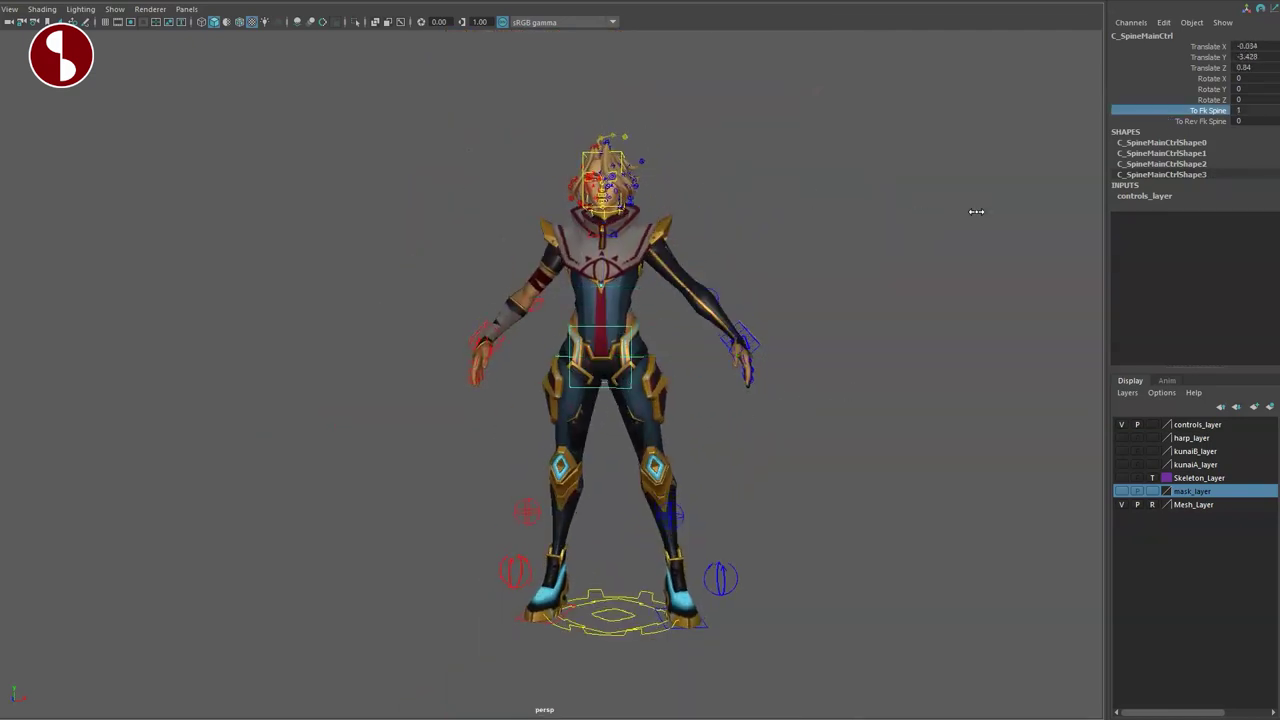
{"action": "left_click_drag", "start_coordinate": [632, 381], "coordinate": [667, 400], "text": "alt"}
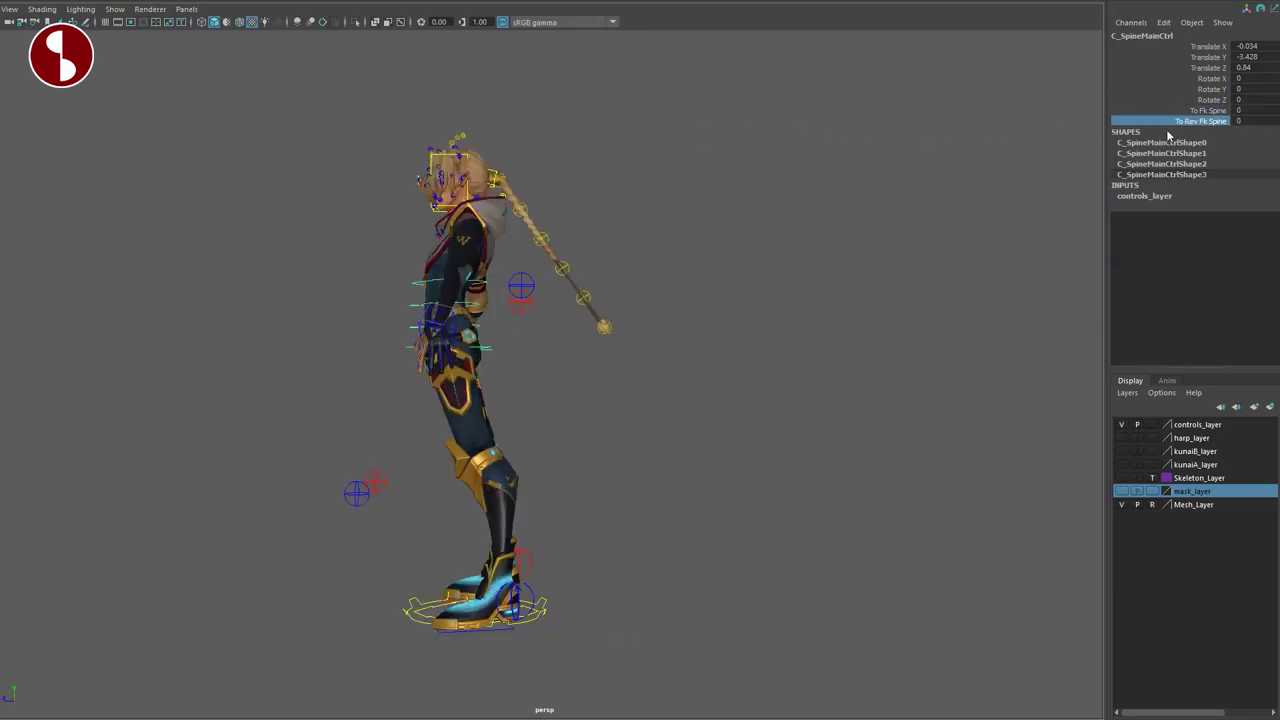
{"action": "middle_click_drag", "start_coordinate": [1150, 130], "coordinate": [1185, 131]}
{"action": "left_click_drag", "start_coordinate": [655, 480], "coordinate": [697, 497], "text": "alt"}
{"action": "scroll", "coordinate": [600, 450], "scroll_direction": "up", "scroll_amount": 4}
{"action": "left_click_drag", "start_coordinate": [508, 380], "coordinate": [496, 406], "text": "alt"}
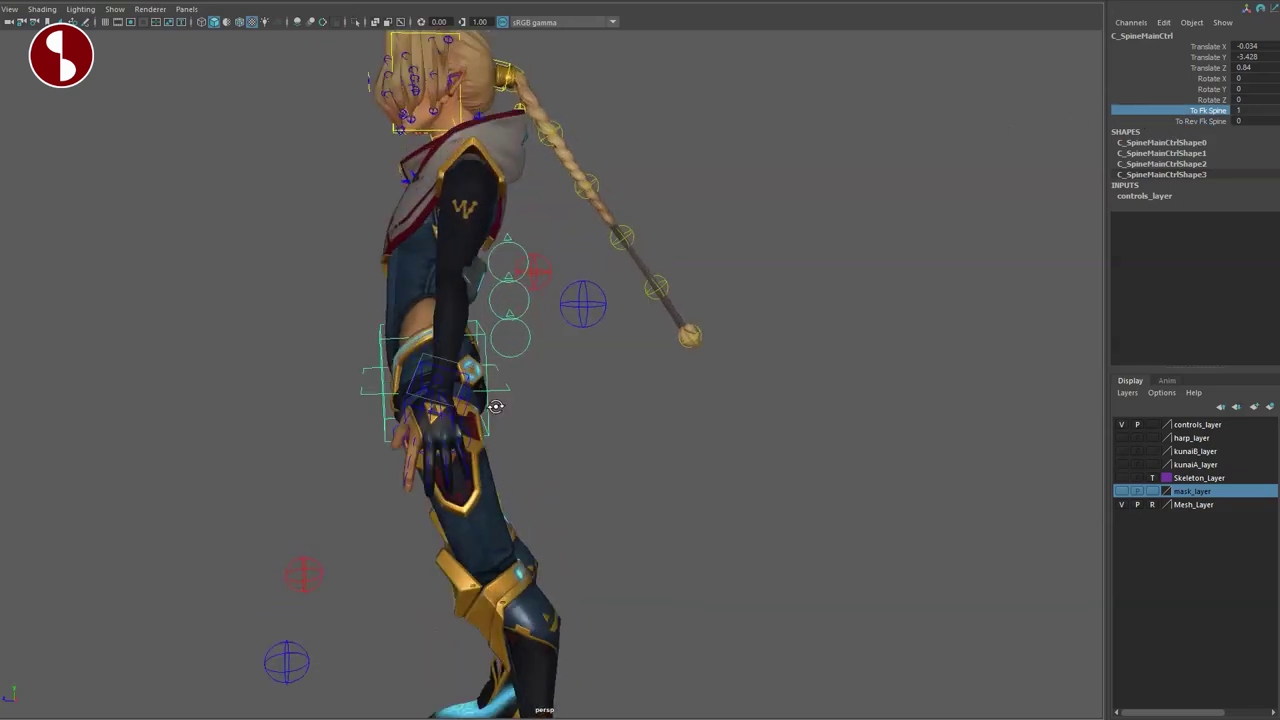
Try rotating the uppermost FK spine control and moving the FK pelvis control, and undo both changes
{"action": "left_click", "coordinate": [505, 252]}
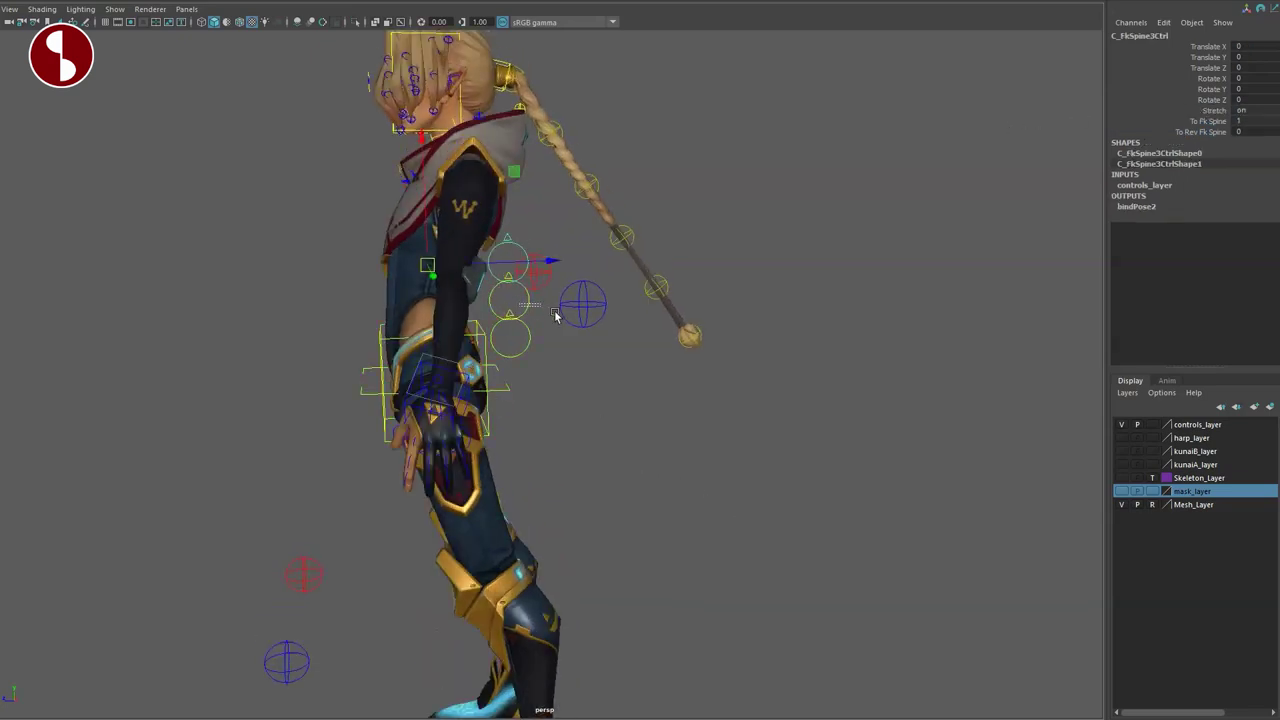
{"action": "key", "text": "e"}
{"action": "left_click_drag", "start_coordinate": [459, 225], "coordinate": [416, 272]}
{"action": "key", "text": "ctrl+z"}
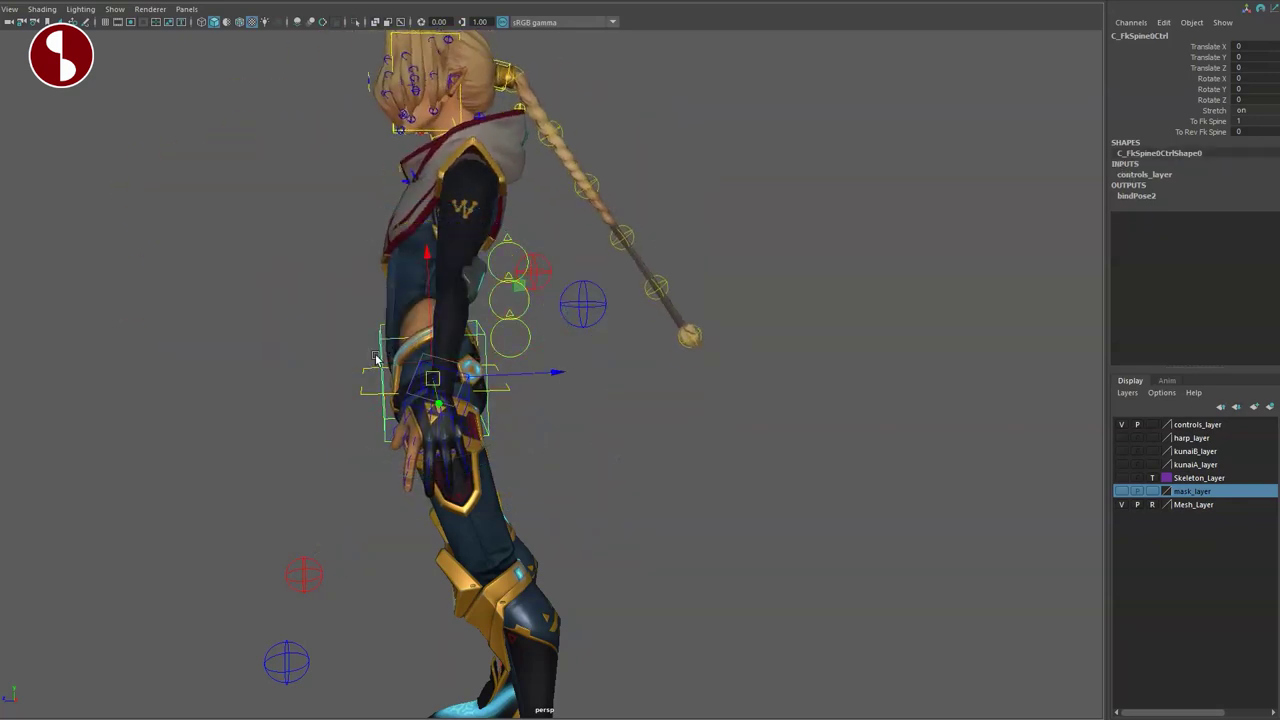
{"action": "left_click_drag", "start_coordinate": [432, 379], "coordinate": [408, 388]}
{"action": "key", "text": "ctrl+z"}
{"action": "key", "text": "ctrl+z"}
Try rotating the spine controls in front of the torso, and undo the changes
{"action": "left_click", "coordinate": [358, 348]}
{"action": "key", "text": "e"}
{"action": "left_click_drag", "start_coordinate": [371, 257], "coordinate": [414, 259]}
{"action": "key", "text": "ctrl+z"}
{"action": "key", "text": "q"}
{"action": "left_click", "coordinate": [374, 269]}
{"action": "key", "text": "ctrl+z"}
Try rotating a spine control at the waist as seen from the front, and undo the rotation
{"action": "left_click_drag", "start_coordinate": [390, 372], "coordinate": [718, 433], "text": "alt"}
{"action": "right_click_drag", "start_coordinate": [577, 440], "coordinate": [554, 460], "text": "alt"}
{"action": "left_click_drag", "start_coordinate": [540, 466], "coordinate": [560, 482], "text": "alt"}
{"action": "left_click", "coordinate": [668, 404]}
{"action": "key", "text": "e"}
{"action": "left_click_drag", "start_coordinate": [663, 243], "coordinate": [706, 312]}
{"action": "key", "text": "ctrl+z"}
Examine the chest in wireframe display to locate the shoulder controls
{"action": "left_click", "coordinate": [544, 256]}
{"action": "right_click_drag", "start_coordinate": [545, 256], "coordinate": [606, 210], "text": "alt"}
{"action": "middle_click_drag", "start_coordinate": [606, 210], "coordinate": [510, 440], "text": "alt"}
{"action": "right_click_drag", "start_coordinate": [510, 440], "coordinate": [579, 462], "text": "alt"}
{"action": "key", "text": "4"}
{"action": "left_click_drag", "start_coordinate": [580, 312], "coordinate": [556, 292], "text": "alt"}
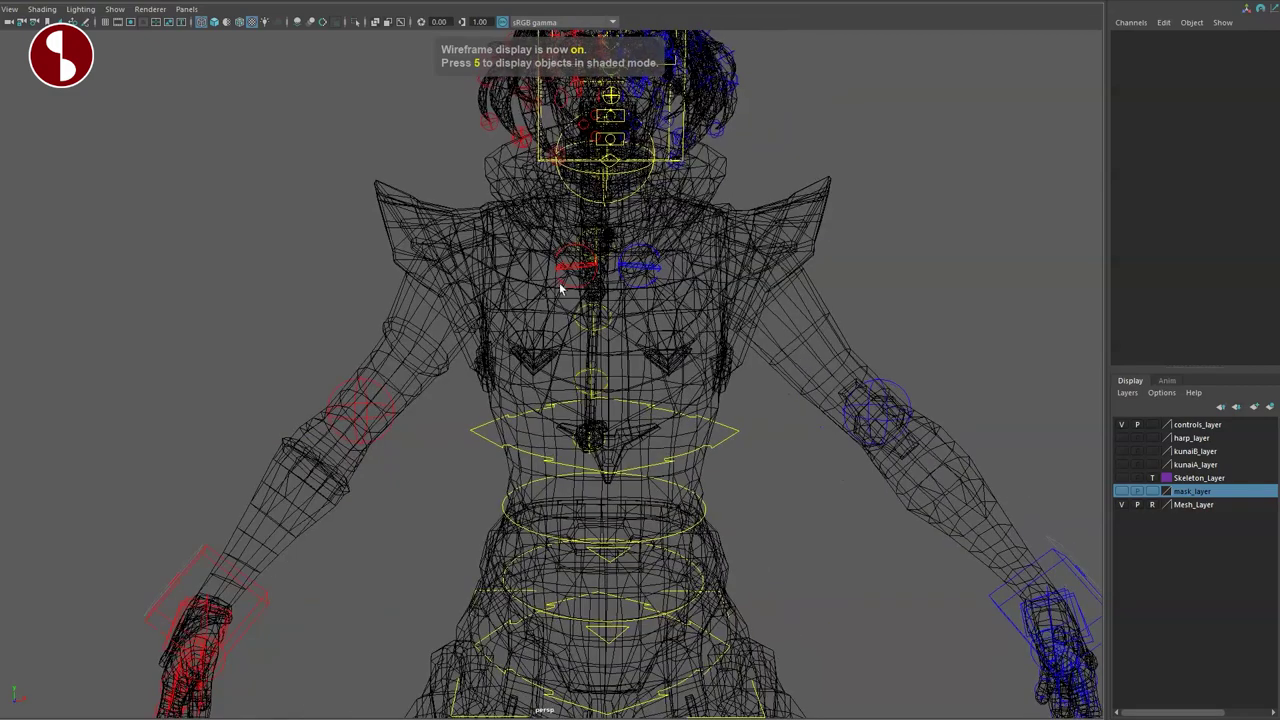
{"action": "key", "text": "5"}
Restore textured shading, try rotating and moving the right shoulder control, and undo the move
{"action": "left_click", "coordinate": [569, 279]}
{"action": "key", "text": "6"}
{"action": "key", "text": "e"}
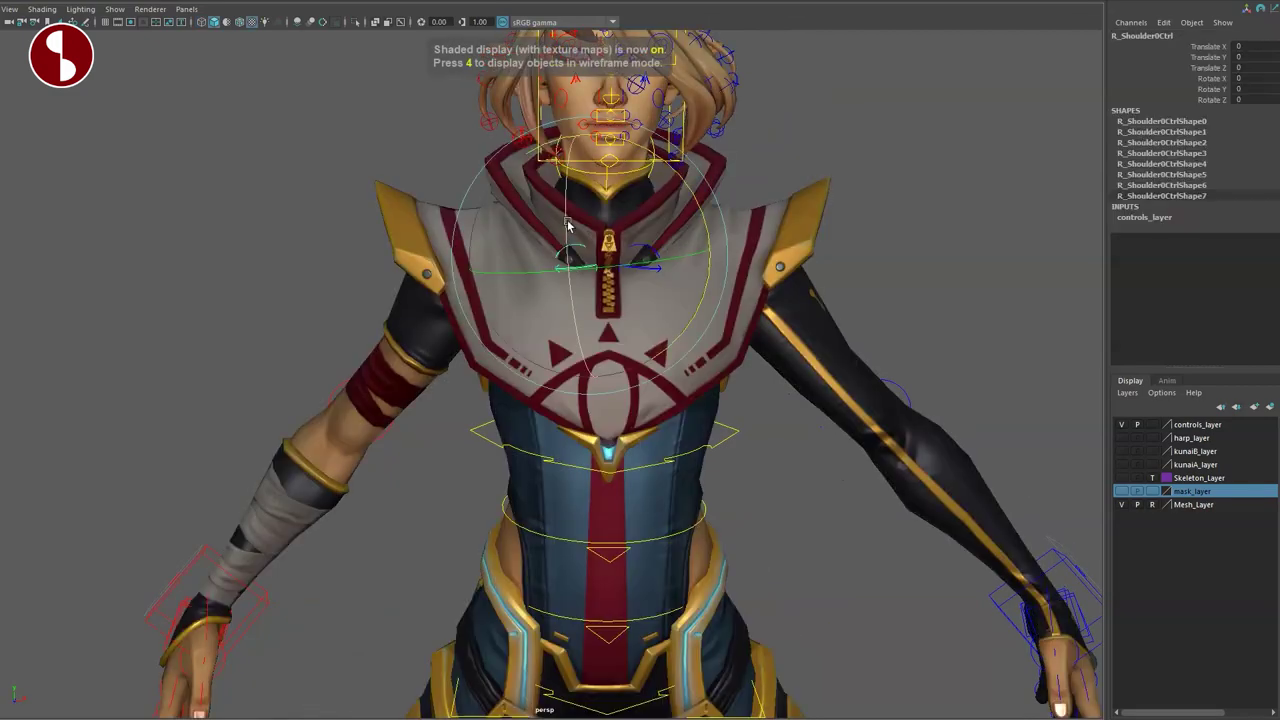
{"action": "left_click_drag", "start_coordinate": [568, 226], "coordinate": [628, 150]}
{"action": "key", "text": "w"}
{"action": "left_click_drag", "start_coordinate": [590, 257], "coordinate": [550, 293]}
{"action": "key", "text": "ctrl+z"}
Move the right hand's IK control to about -7.71, -6.137, 0.383 so the right elbow bends
{"action": "left_click_drag", "start_coordinate": [453, 409], "coordinate": [684, 353], "text": "alt"}
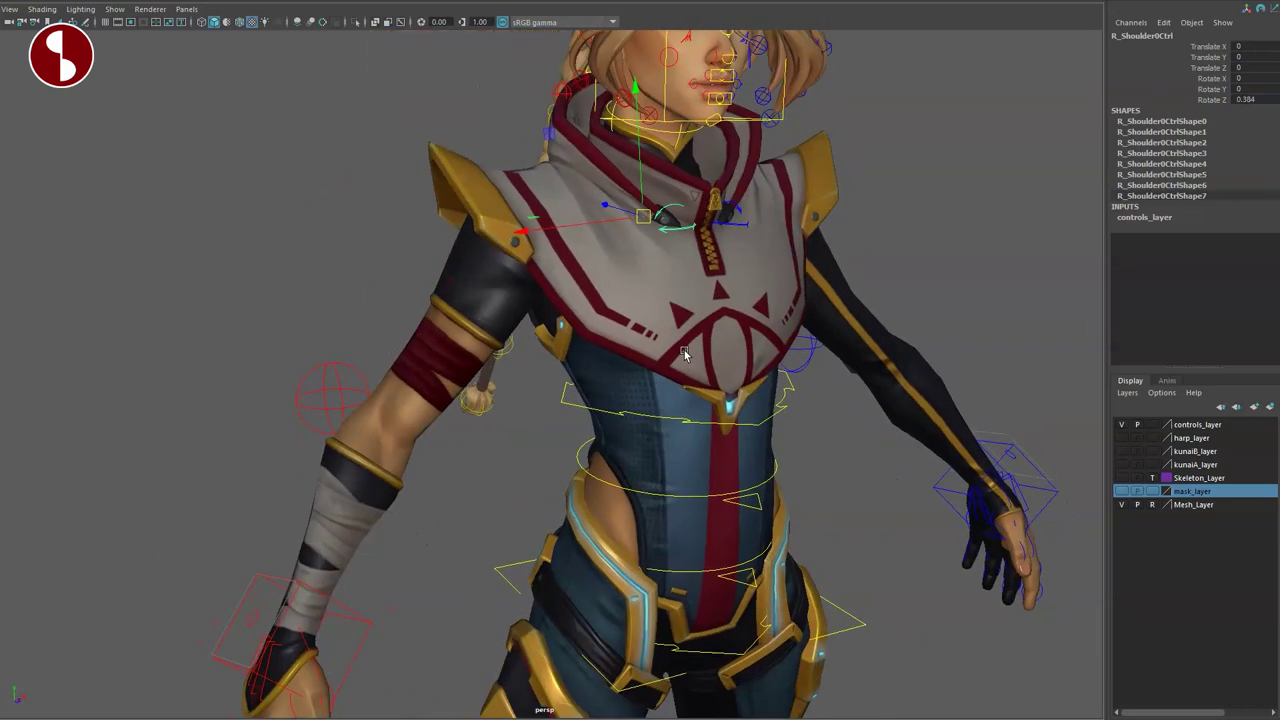
{"action": "middle_click_drag", "start_coordinate": [458, 462], "coordinate": [654, 306], "text": "alt"}
{"action": "left_click", "coordinate": [597, 442]}
{"action": "right_click_drag", "start_coordinate": [597, 442], "coordinate": [528, 431], "text": "alt"}
{"action": "left_click_drag", "start_coordinate": [541, 430], "coordinate": [523, 371]}
Test the right arm's Stretch attribute by pulling the hand control far from the body, and set Pv Lock to 1
{"action": "left_click", "coordinate": [1192, 112]}
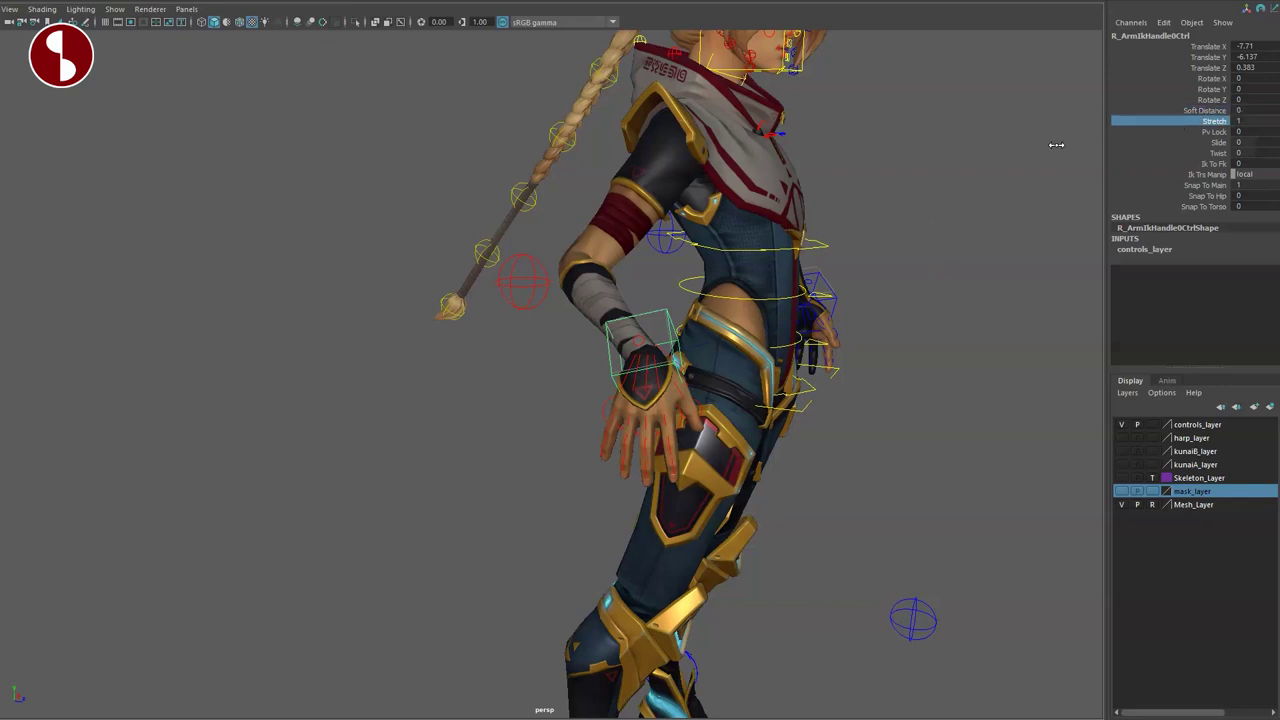
{"action": "left_click_drag", "start_coordinate": [633, 350], "coordinate": [185, 479]}
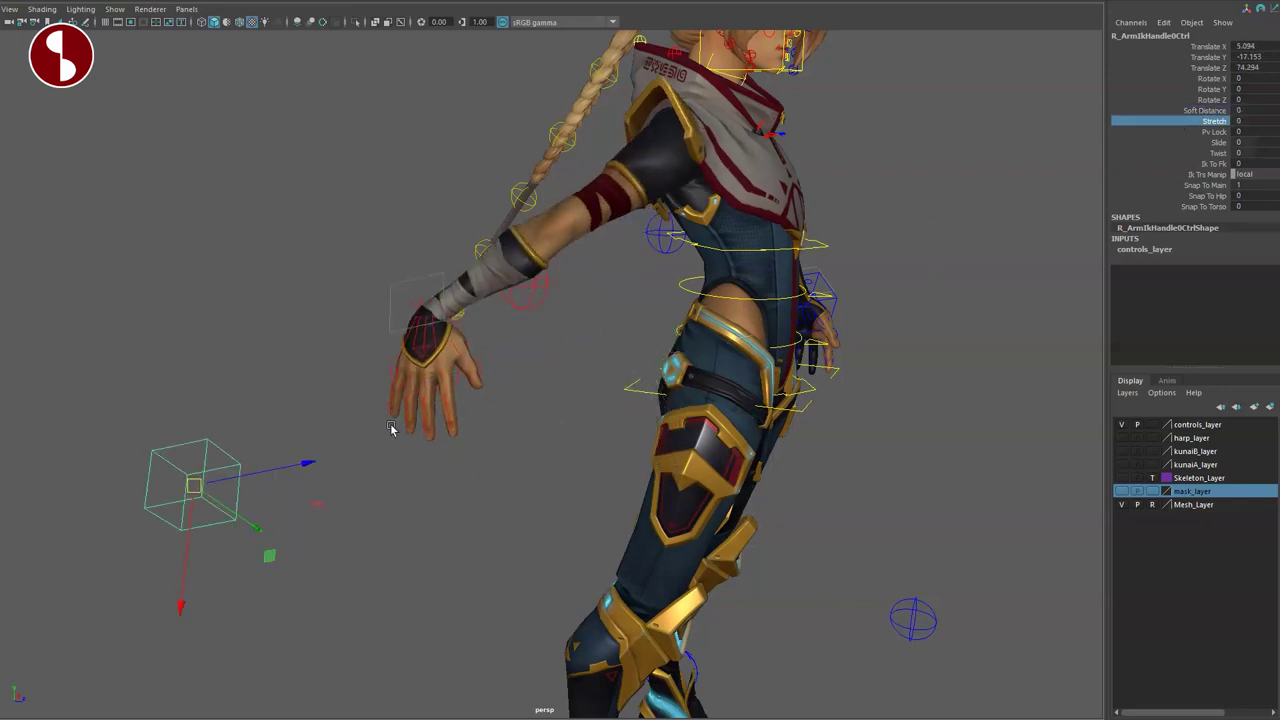
{"action": "middle_click_drag", "start_coordinate": [1054, 151], "coordinate": [1090, 152]}
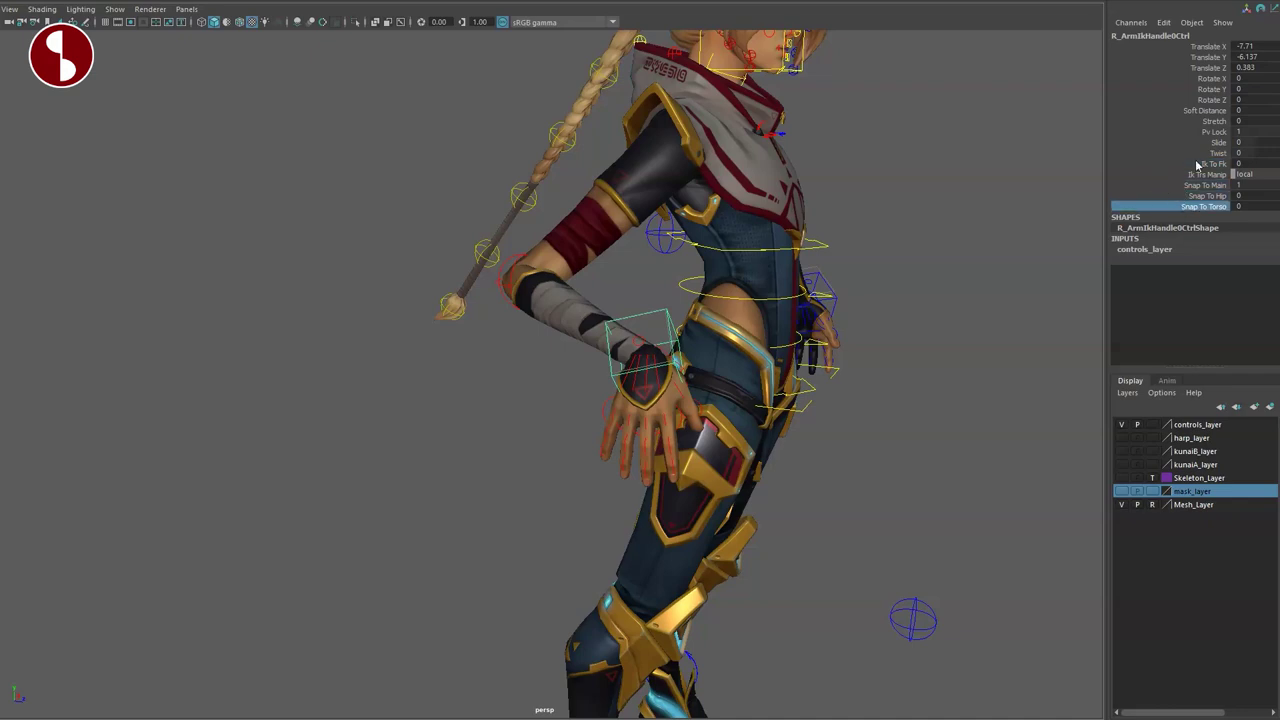
Switch the right arm to FK by setting Ik To Fk to 1, and try rotating its shoulder control
{"action": "middle_click_drag", "start_coordinate": [955, 196], "coordinate": [1125, 207]}
{"action": "left_click_drag", "start_coordinate": [659, 290], "coordinate": [583, 284], "text": "alt"}
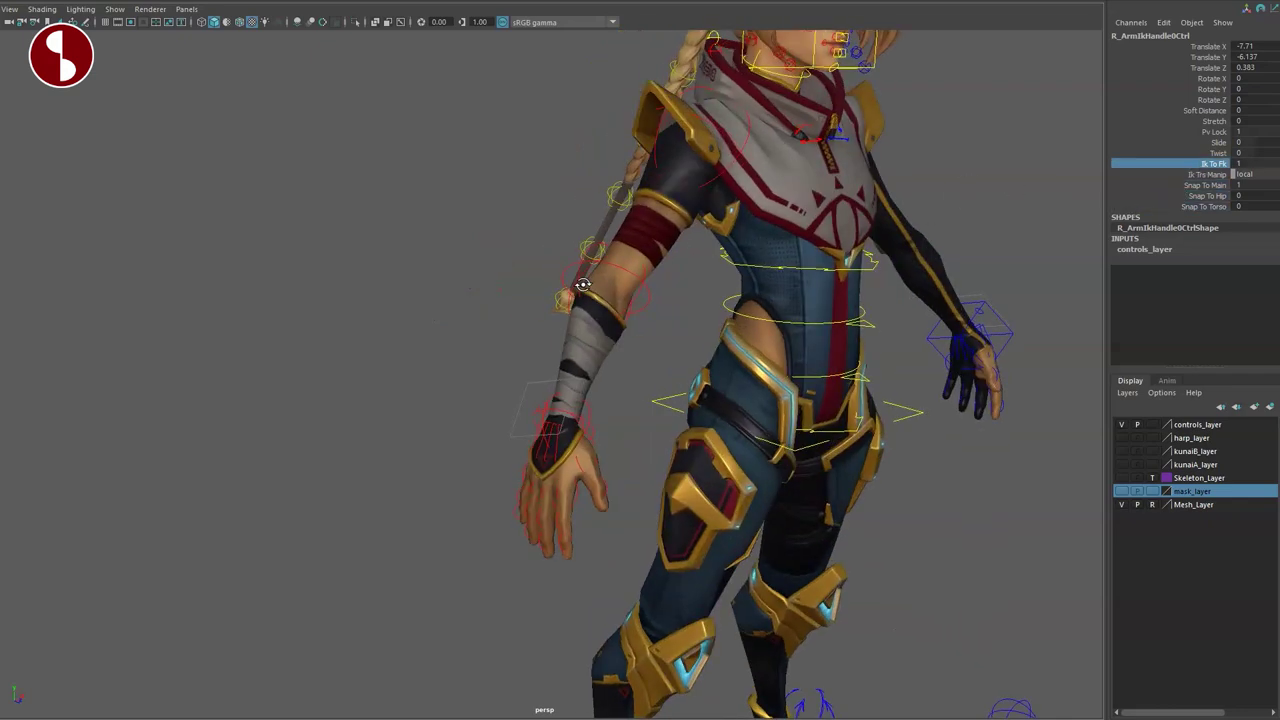
{"action": "left_click", "coordinate": [708, 122]}
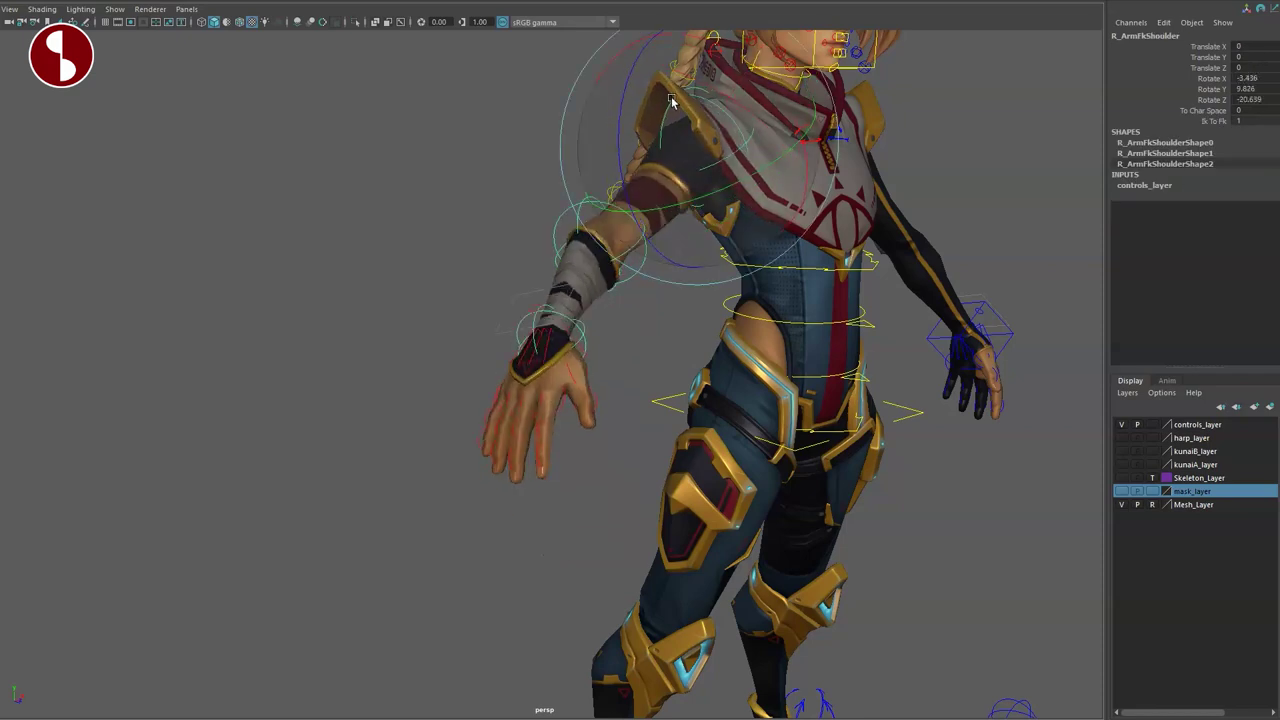
Try rotating the right arm's FK elbow control, and undo the rotation
{"action": "left_click", "coordinate": [563, 272]}
{"action": "left_click", "coordinate": [565, 275]}
{"action": "key", "text": "e"}
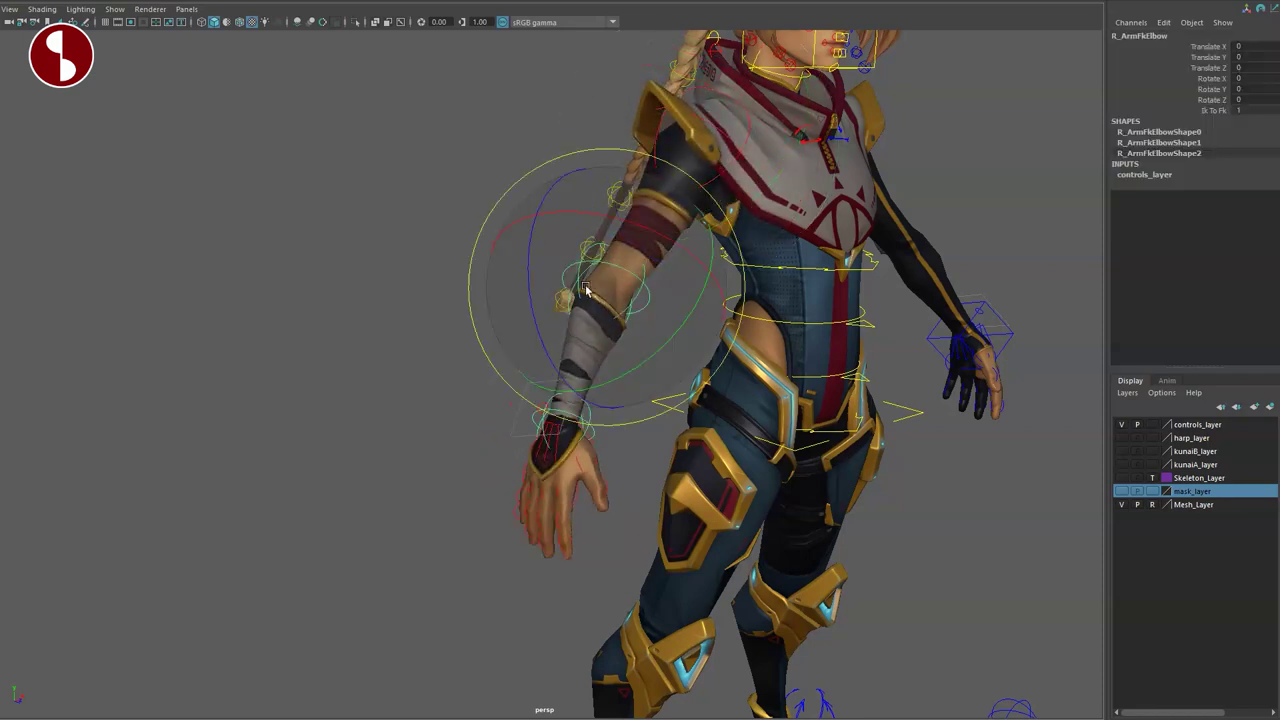
{"action": "left_click_drag", "start_coordinate": [617, 320], "coordinate": [587, 324]}
{"action": "key", "text": "ctrl+z"}
{"action": "key", "text": "Up"}
Try rotating the right arm's FK wrist control, and undo the rotation
{"action": "left_click", "coordinate": [594, 420]}
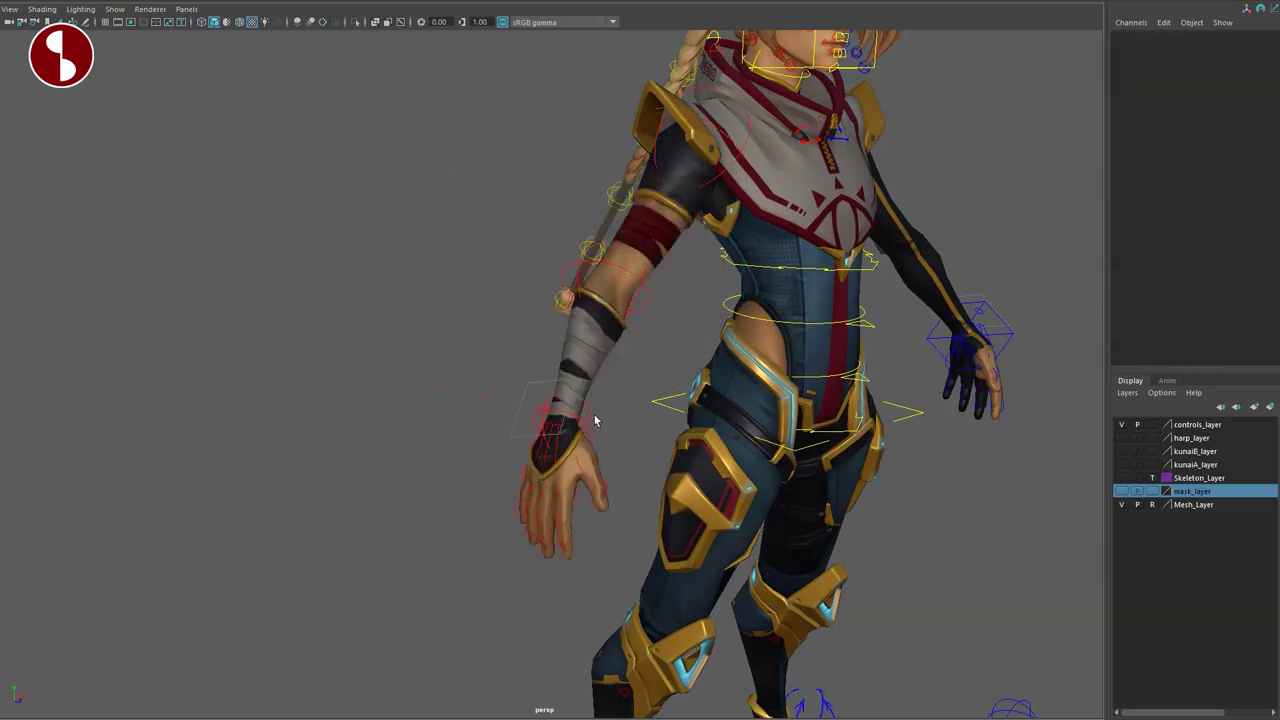
{"action": "left_click", "coordinate": [591, 418]}
{"action": "left_click_drag", "start_coordinate": [586, 352], "coordinate": [630, 375]}
{"action": "key", "text": "ctrl+z"}
Return the right arm to IK by setting Ik To Fk to 0
{"action": "middle_click_drag", "start_coordinate": [799, 179], "coordinate": [654, 174]}
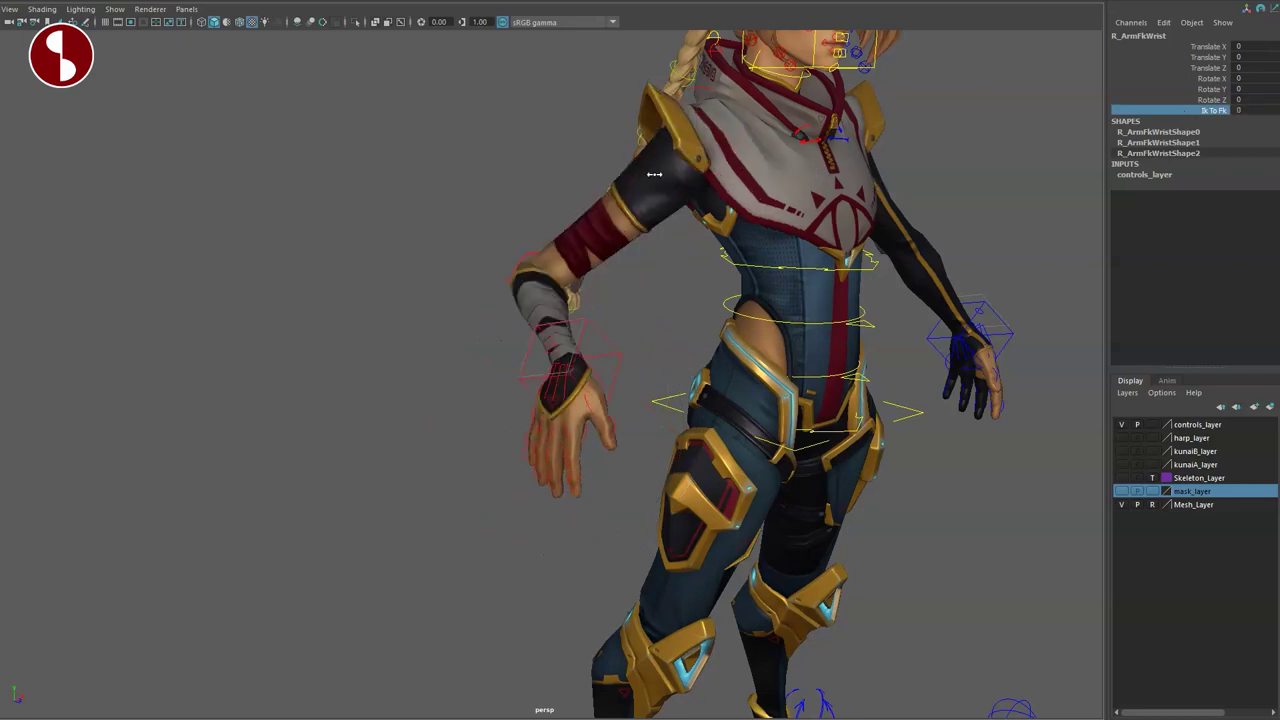
{"action": "left_click", "coordinate": [605, 338]}
{"action": "left_click_drag", "start_coordinate": [562, 362], "coordinate": [513, 448]}
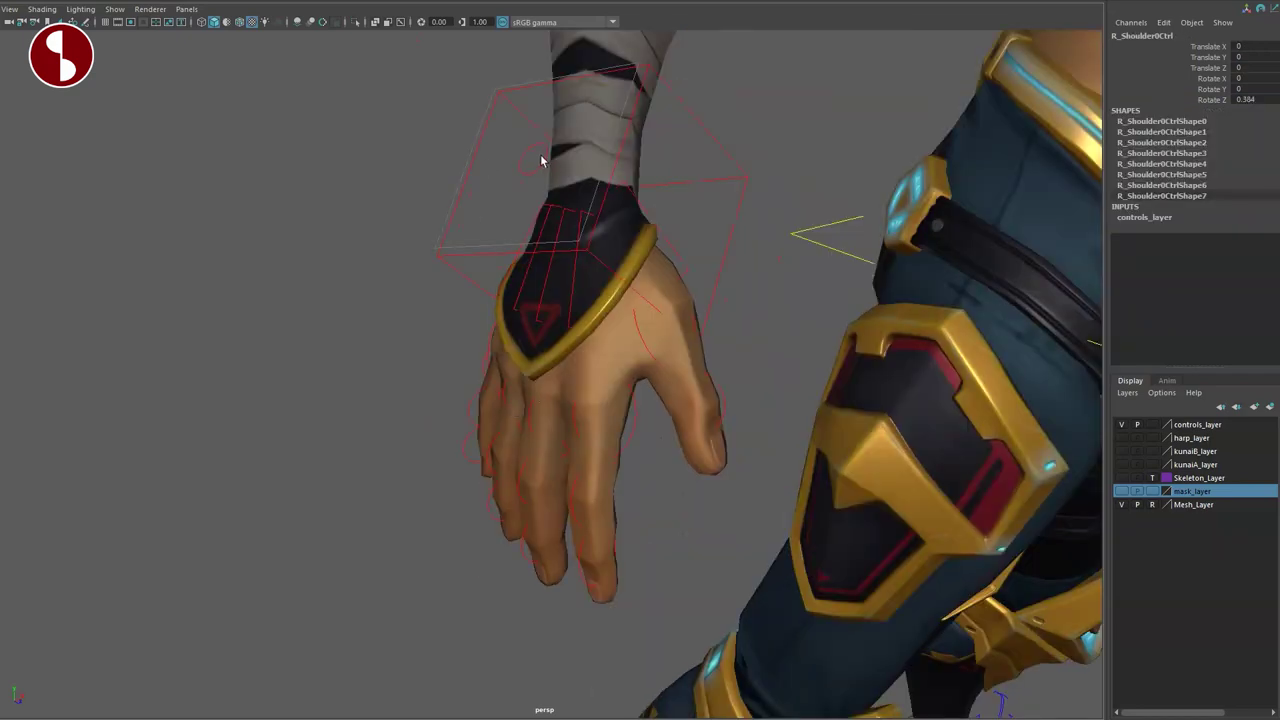
Try the right hand's all-finger control with Translate X, free movement and its Ik To Fk value, and restore its zero values
{"action": "left_click", "coordinate": [532, 166]}
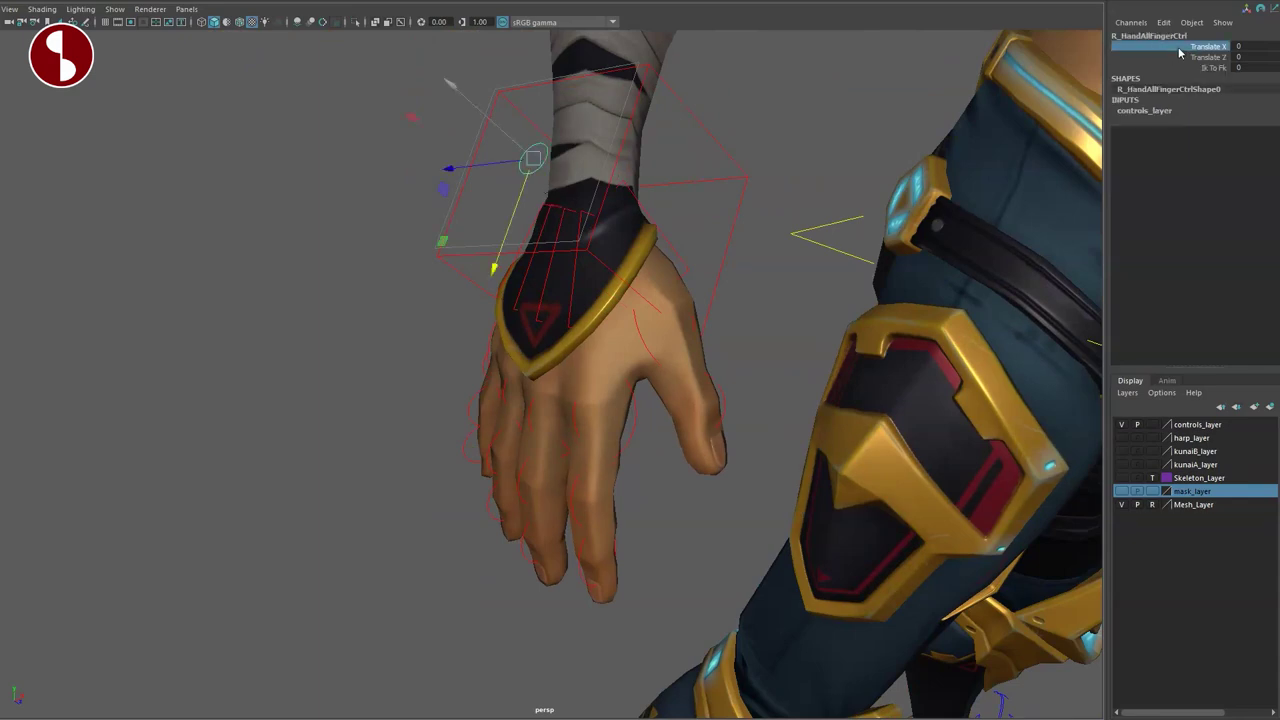
{"action": "middle_click_drag", "start_coordinate": [921, 146], "coordinate": [893, 142]}
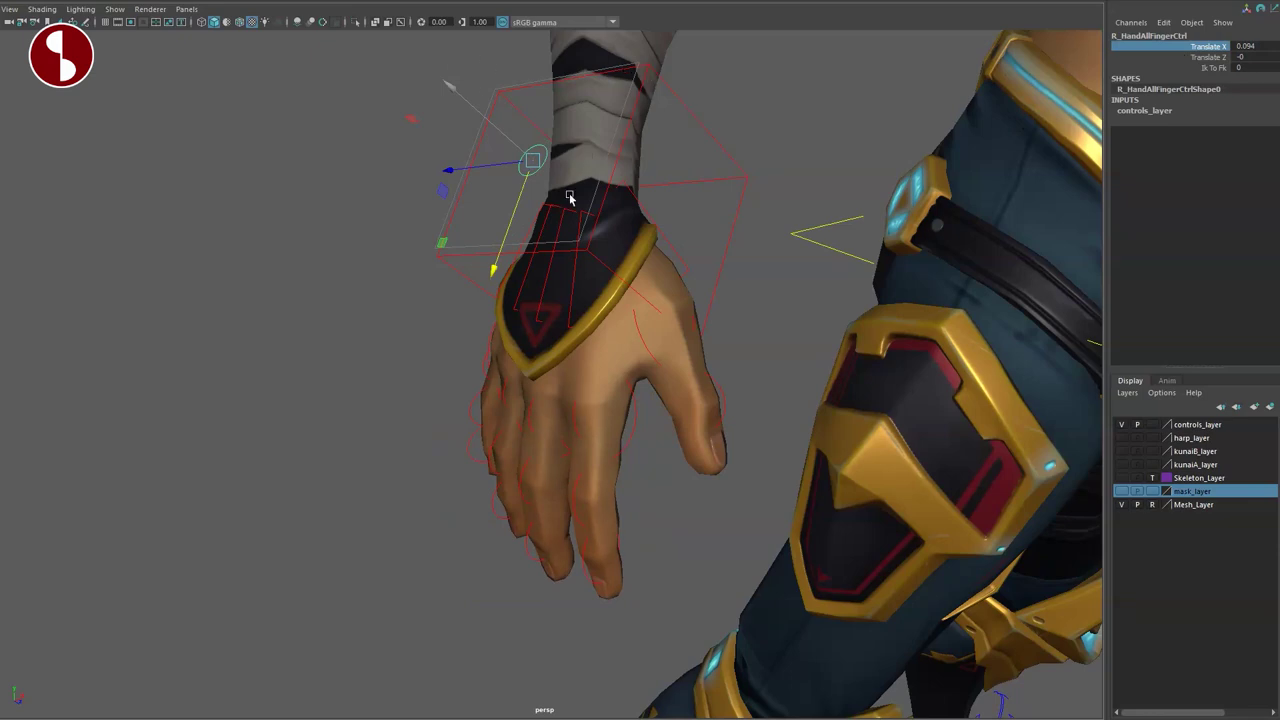
{"action": "left_click_drag", "start_coordinate": [530, 165], "coordinate": [589, 133]}
{"action": "left_click_drag", "start_coordinate": [580, 338], "coordinate": [663, 285], "text": "alt"}
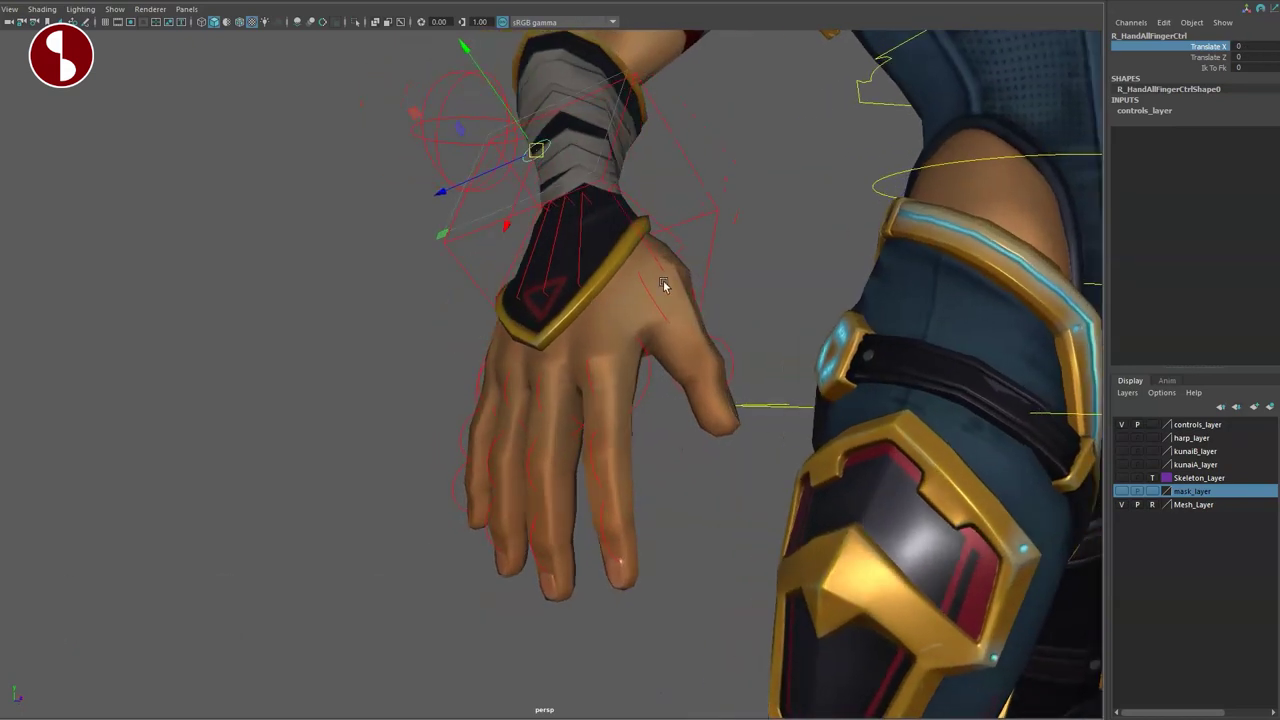
{"action": "middle_click_drag", "start_coordinate": [850, 178], "coordinate": [810, 208]}
{"action": "left_click_drag", "start_coordinate": [458, 326], "coordinate": [421, 340], "text": "alt"}
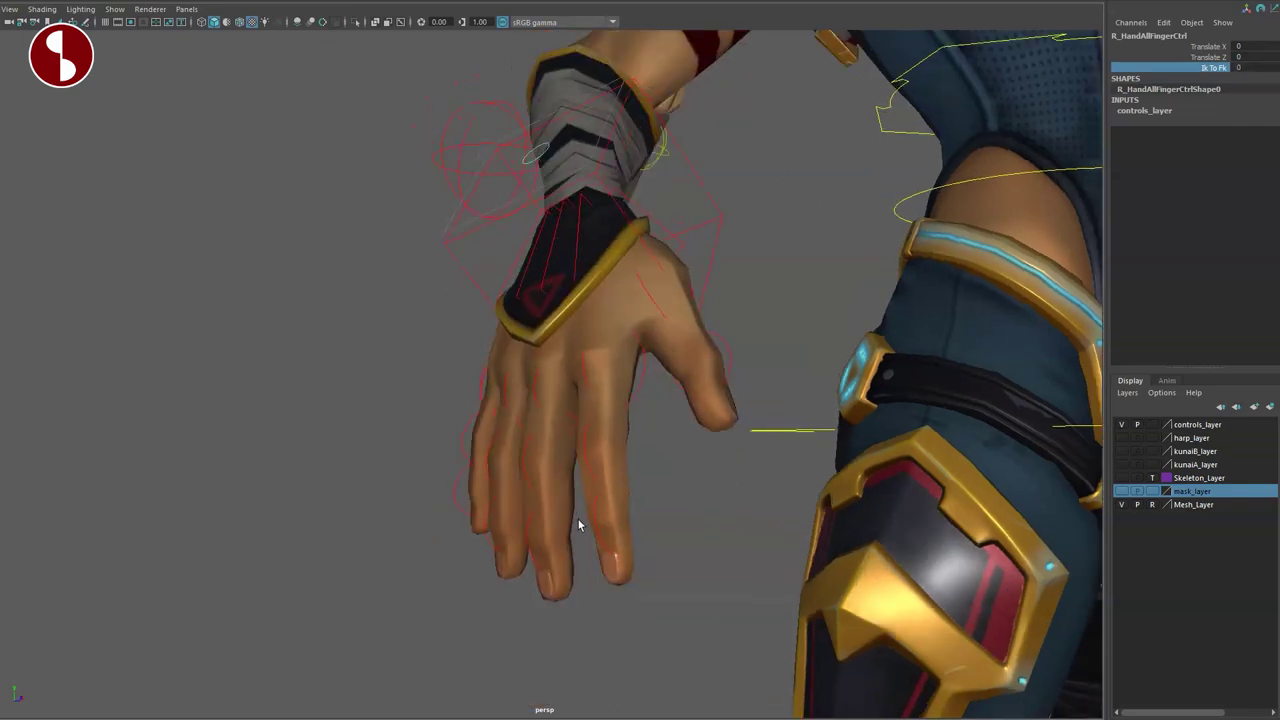
Try rotating the right index finger controls, and undo the changes
{"action": "left_click", "coordinate": [597, 535]}
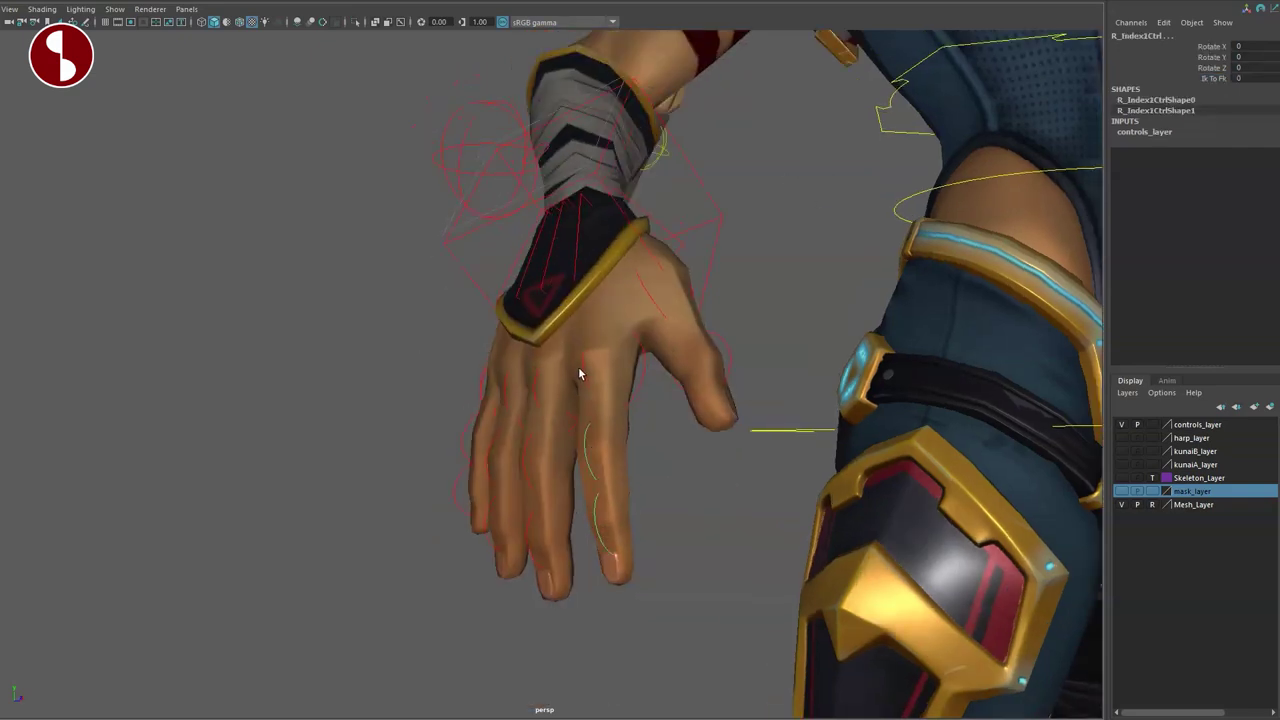
{"action": "left_click", "coordinate": [566, 389]}
{"action": "mouse_move", "coordinate": [566, 389]}
{"action": "left_mouse_down"}
{"action": "mouse_move", "coordinate": [531, 363]}
{"action": "mouse_move", "coordinate": [561, 374]}
{"action": "mouse_move", "coordinate": [557, 330]}
{"action": "mouse_move", "coordinate": [571, 389]}
{"action": "left_mouse_up"}
{"action": "key", "text": "ctrl+z"}
{"action": "left_click", "coordinate": [646, 393]}
{"action": "key", "text": "ctrl+z"}
{"action": "key", "text": "q"}
Try rotating a control on the back of the right hand, and undo the rotation
{"action": "left_click", "coordinate": [559, 325]}
{"action": "left_click_drag", "start_coordinate": [551, 249], "coordinate": [531, 275]}
{"action": "key", "text": "ctrl+z"}
{"action": "key", "text": "q"}
Try moving the ponytail's tip control and a control midway along the braid, and undo the changes
{"action": "left_click_drag", "start_coordinate": [443, 257], "coordinate": [360, 240], "text": "alt"}
{"action": "left_click", "coordinate": [362, 243]}
{"action": "left_click_drag", "start_coordinate": [498, 325], "coordinate": [674, 386], "text": "alt"}
{"action": "middle_click_drag", "start_coordinate": [695, 358], "coordinate": [759, 354], "text": "alt"}
{"action": "middle_click_drag", "start_coordinate": [470, 312], "coordinate": [493, 309], "text": "alt"}
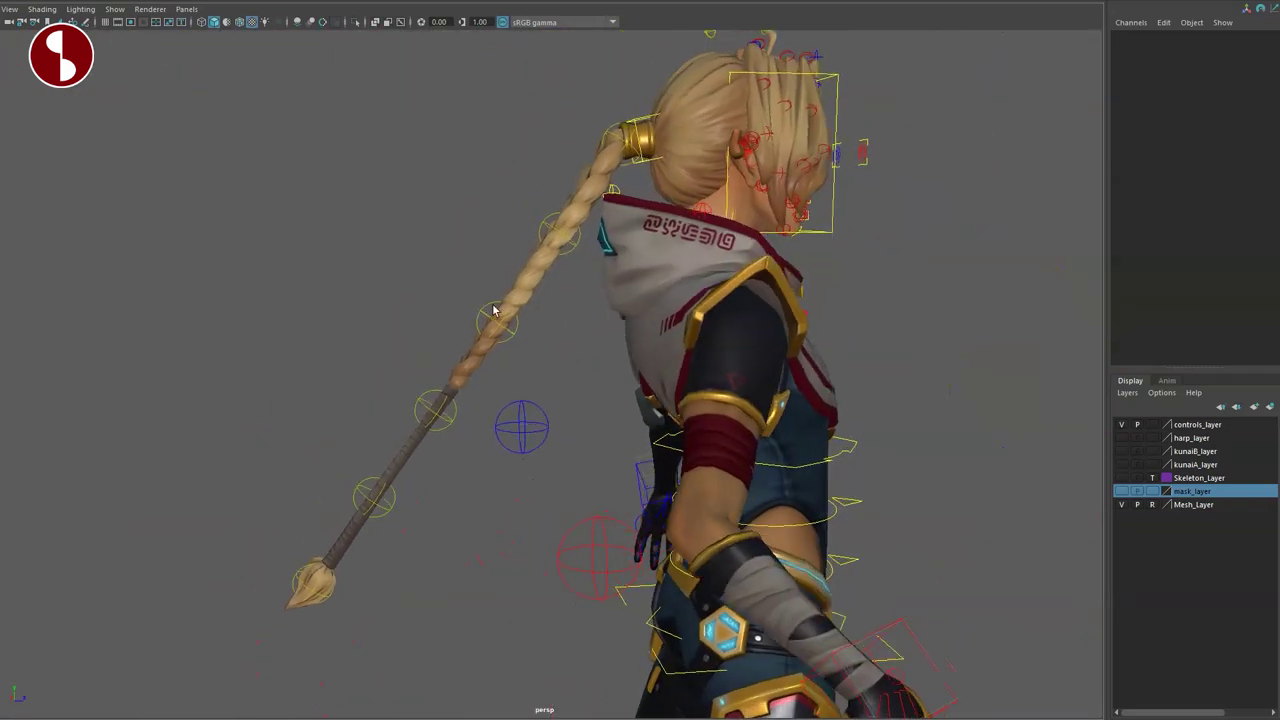
{"action": "left_click", "coordinate": [312, 590]}
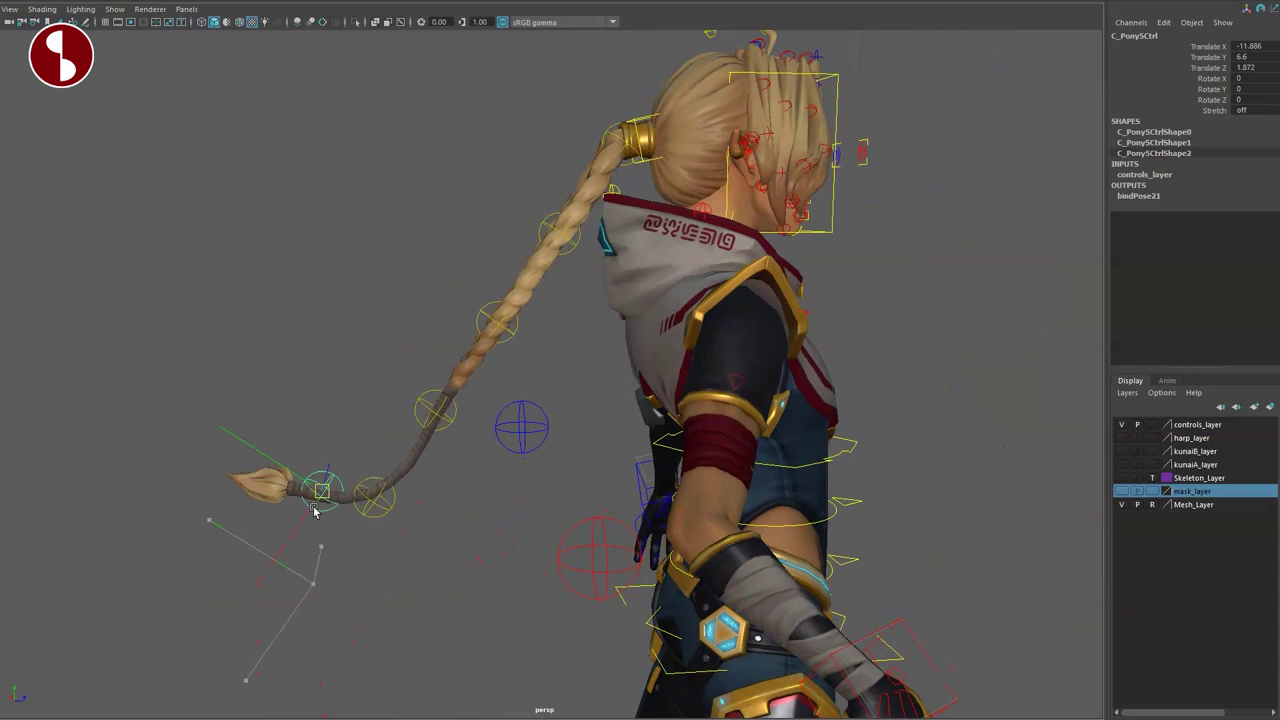
{"action": "mouse_move", "coordinate": [440, 422]}
{"action": "left_mouse_down"}
{"action": "mouse_move", "coordinate": [406, 334]}
{"action": "mouse_move", "coordinate": [438, 415]}
{"action": "left_mouse_up"}
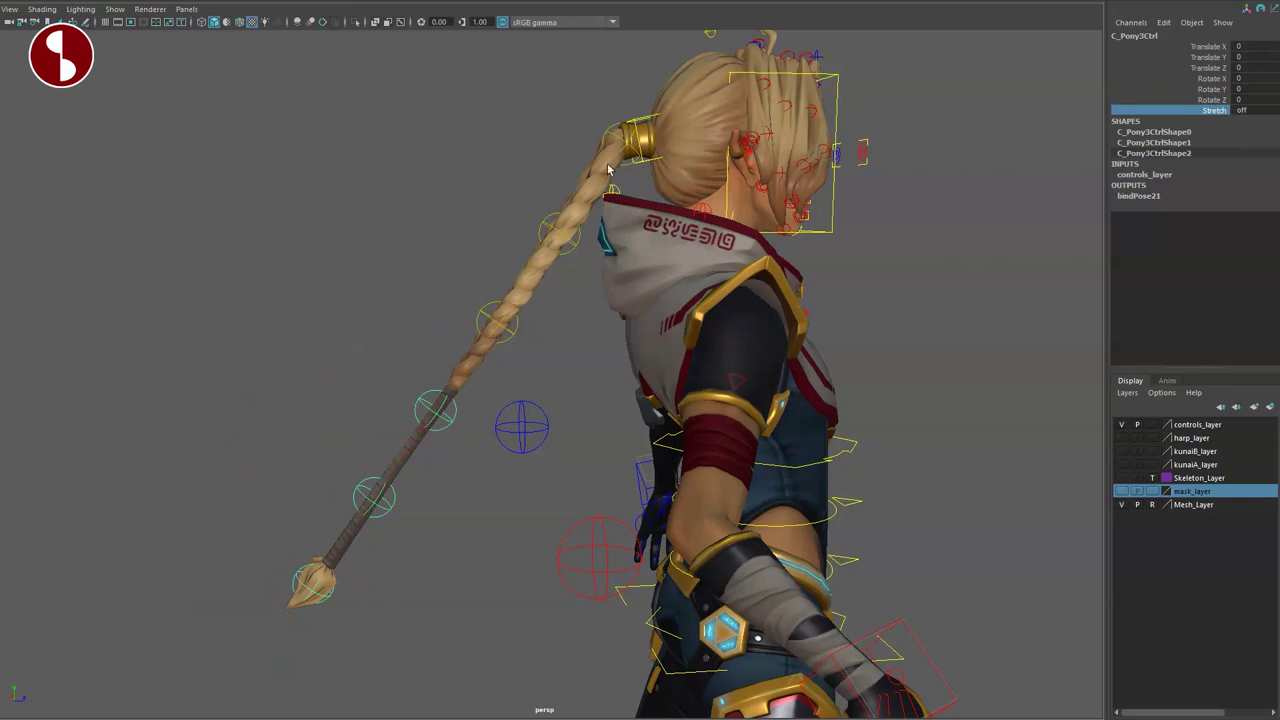
Try moving and rotating the ponytail's base control at the gold ring, and undo the changes
{"action": "left_click_drag", "start_coordinate": [608, 169], "coordinate": [585, 240], "text": "alt"}
{"action": "middle_click_drag", "start_coordinate": [557, 338], "coordinate": [537, 429], "text": "alt"}
{"action": "right_click_drag", "start_coordinate": [537, 429], "coordinate": [630, 420], "text": "alt"}
{"action": "left_click", "coordinate": [689, 150]}
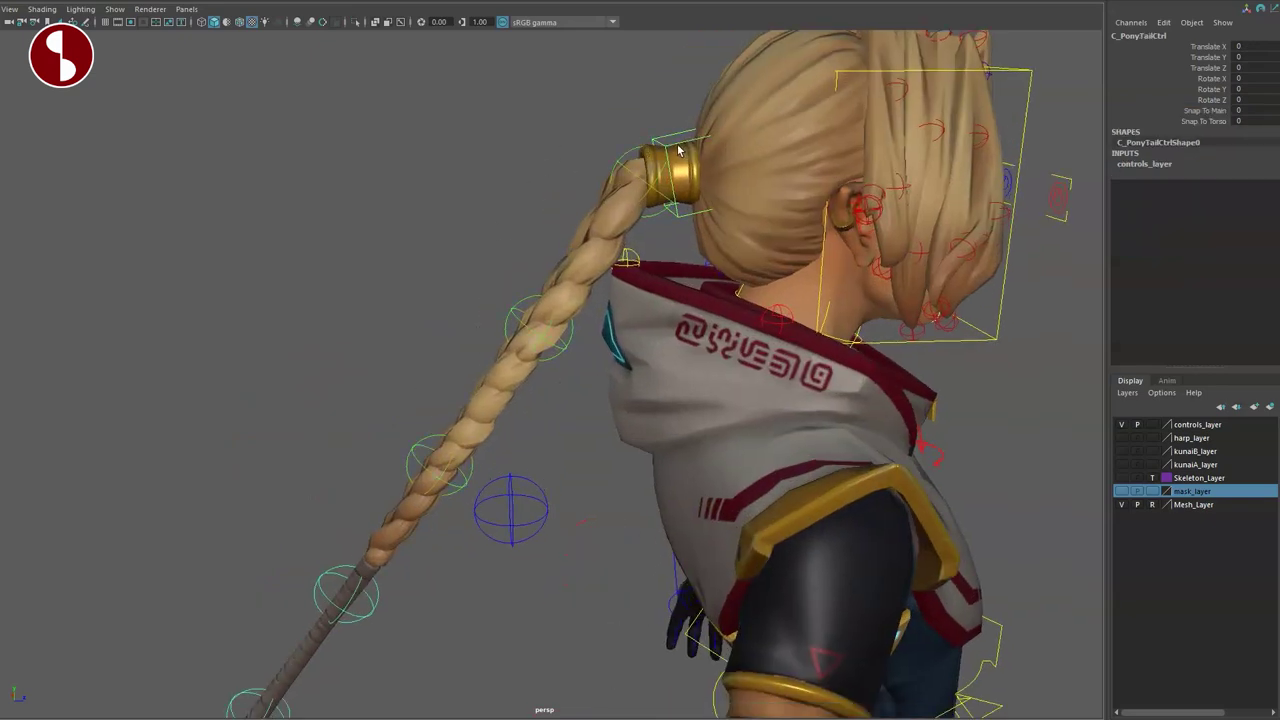
{"action": "left_click_drag", "start_coordinate": [668, 182], "coordinate": [190, 240]}
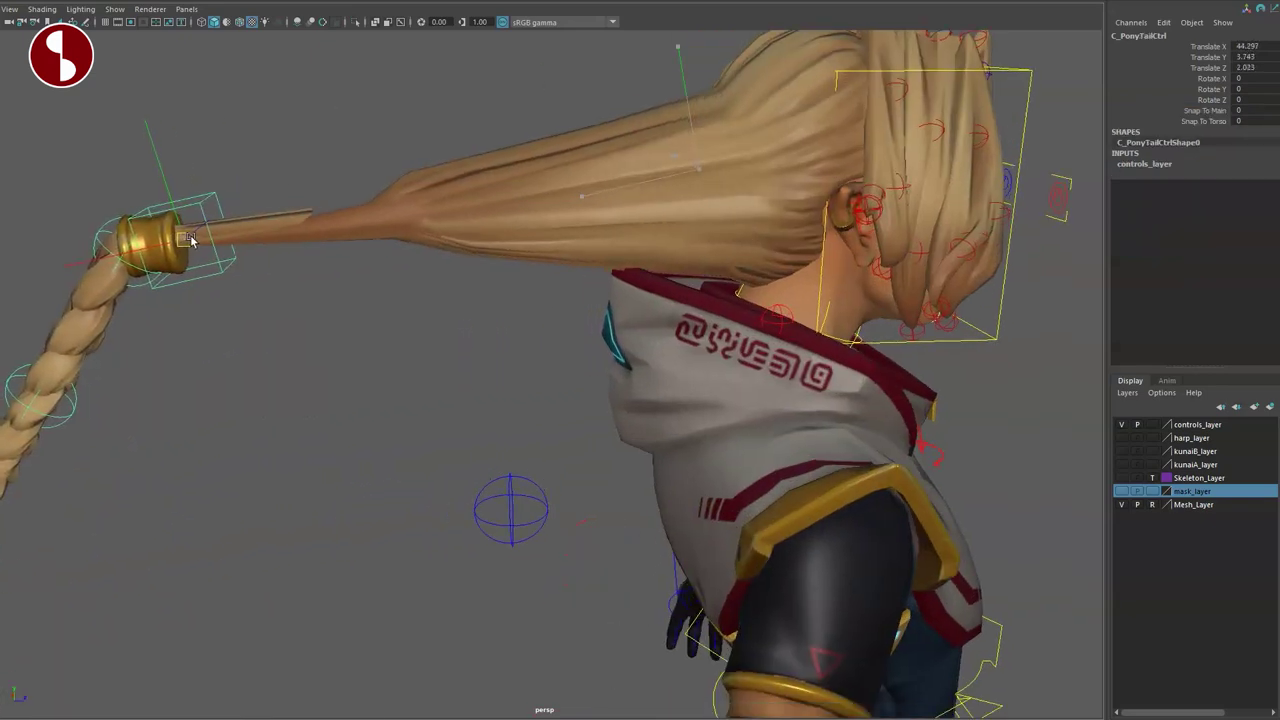
{"action": "key", "text": "ctrl+z"}
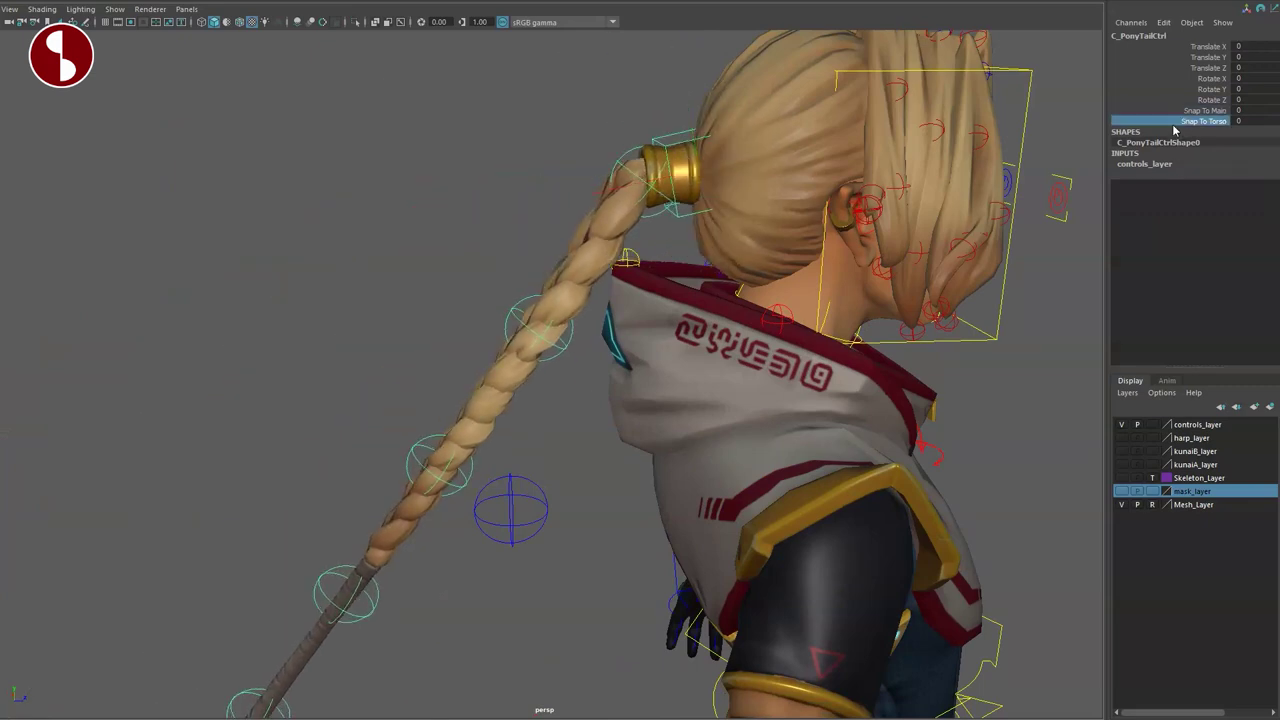
{"action": "key", "text": "e"}
{"action": "left_click_drag", "start_coordinate": [617, 150], "coordinate": [634, 151]}
{"action": "key", "text": "ctrl+z"}
Rotate the first braid control about 49.5 degrees in Z so the ponytail swings out behind the head
{"action": "left_click", "coordinate": [613, 158]}
{"action": "key", "text": "e"}
{"action": "left_click_drag", "start_coordinate": [573, 85], "coordinate": [680, 38]}
{"action": "right_click_drag", "start_coordinate": [802, 352], "coordinate": [506, 316], "text": "alt"}
{"action": "left_click_drag", "start_coordinate": [506, 316], "coordinate": [524, 308], "text": "alt"}
{"action": "key", "text": "q"}
{"action": "middle_click_drag", "start_coordinate": [558, 352], "coordinate": [494, 343], "text": "alt"}
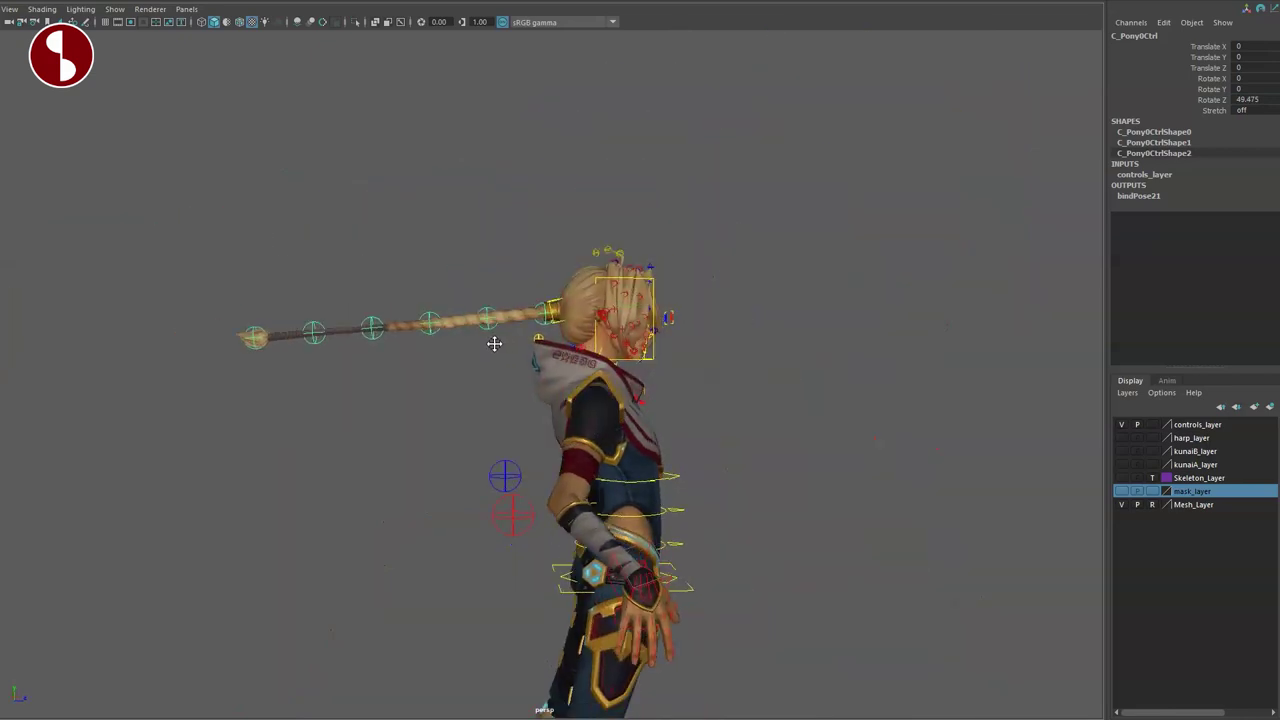
Pull the control at the back of the hood away from the neck to spread the collar
{"action": "right_click_drag", "start_coordinate": [494, 343], "coordinate": [606, 394], "text": "alt"}
{"action": "left_click_drag", "start_coordinate": [606, 394], "coordinate": [540, 362], "text": "alt"}
{"action": "left_click", "coordinate": [456, 265]}
{"action": "left_click_drag", "start_coordinate": [456, 265], "coordinate": [376, 355], "text": "alt"}
{"action": "left_click", "coordinate": [399, 289]}
{"action": "key", "text": "w"}
{"action": "key", "text": "q"}
{"action": "left_click_drag", "start_coordinate": [548, 370], "coordinate": [516, 424], "text": "alt"}
{"action": "left_click", "coordinate": [580, 337]}
{"action": "key", "text": "w"}
{"action": "left_click_drag", "start_coordinate": [580, 337], "coordinate": [430, 371]}
Move a hair strand control on the head's left side outward to about 2.879, 1.992, 0.334, and check the controls in wireframe
{"action": "left_click_drag", "start_coordinate": [590, 430], "coordinate": [482, 378], "text": "alt"}
{"action": "mouse_move", "coordinate": [866, 383]}
{"action": "left_mouse_down"}
{"action": "mouse_move", "coordinate": [1012, 378]}
{"action": "mouse_move", "coordinate": [707, 420]}
{"action": "mouse_move", "coordinate": [763, 423]}
{"action": "mouse_move", "coordinate": [532, 477]}
{"action": "mouse_move", "coordinate": [574, 357]}
{"action": "mouse_move", "coordinate": [600, 354]}
{"action": "mouse_move", "coordinate": [512, 347]}
{"action": "mouse_move", "coordinate": [663, 286]}
{"action": "mouse_move", "coordinate": [589, 171]}
{"action": "mouse_move", "coordinate": [594, 286]}
{"action": "mouse_move", "coordinate": [549, 152]}
{"action": "left_mouse_up"}
{"action": "key", "text": "4"}
{"action": "key", "text": "6"}
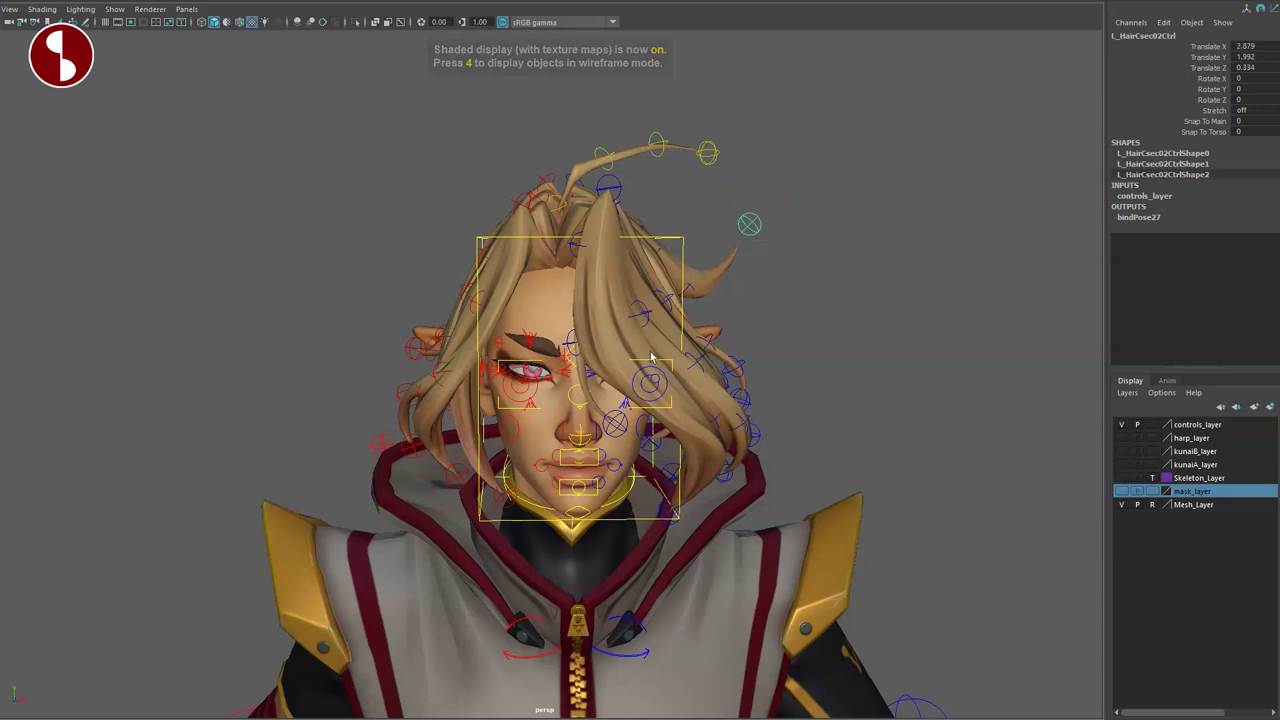
Lift the large left front hair lock off the face by moving its control up and outward
{"action": "left_click", "coordinate": [641, 311]}
{"action": "left_click", "coordinate": [641, 314]}
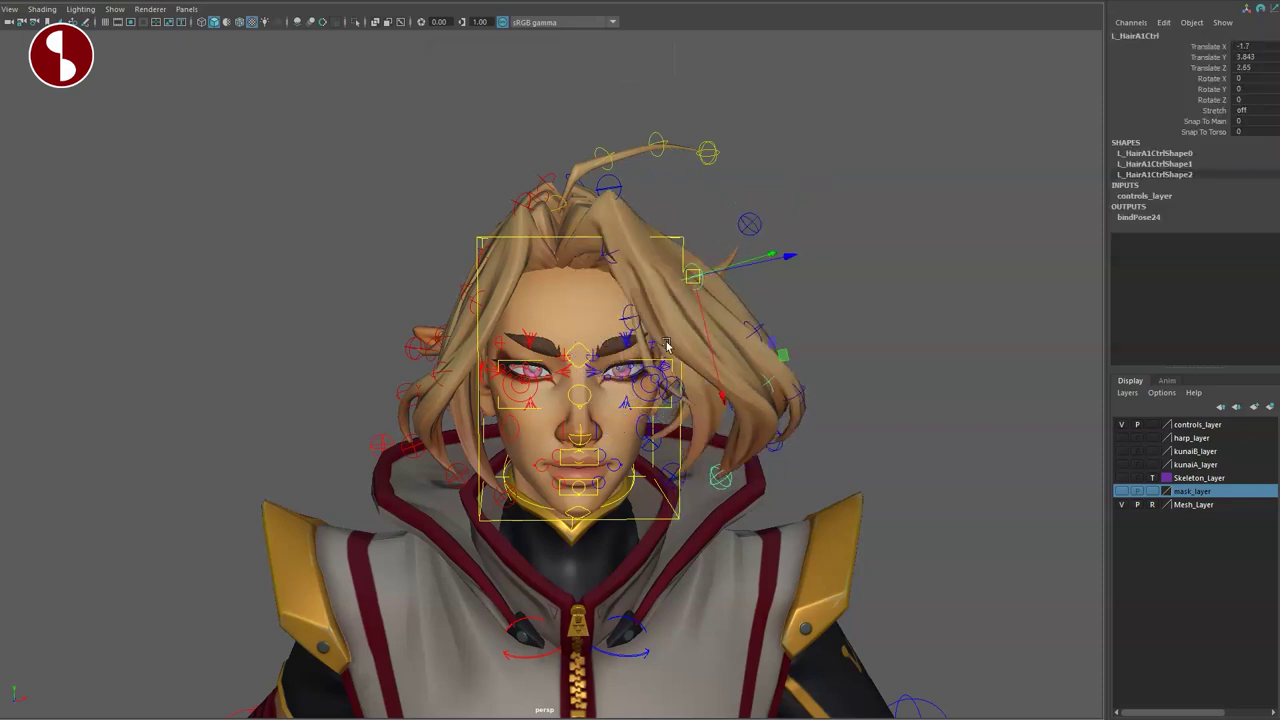
{"action": "left_click_drag", "start_coordinate": [697, 277], "coordinate": [676, 320]}
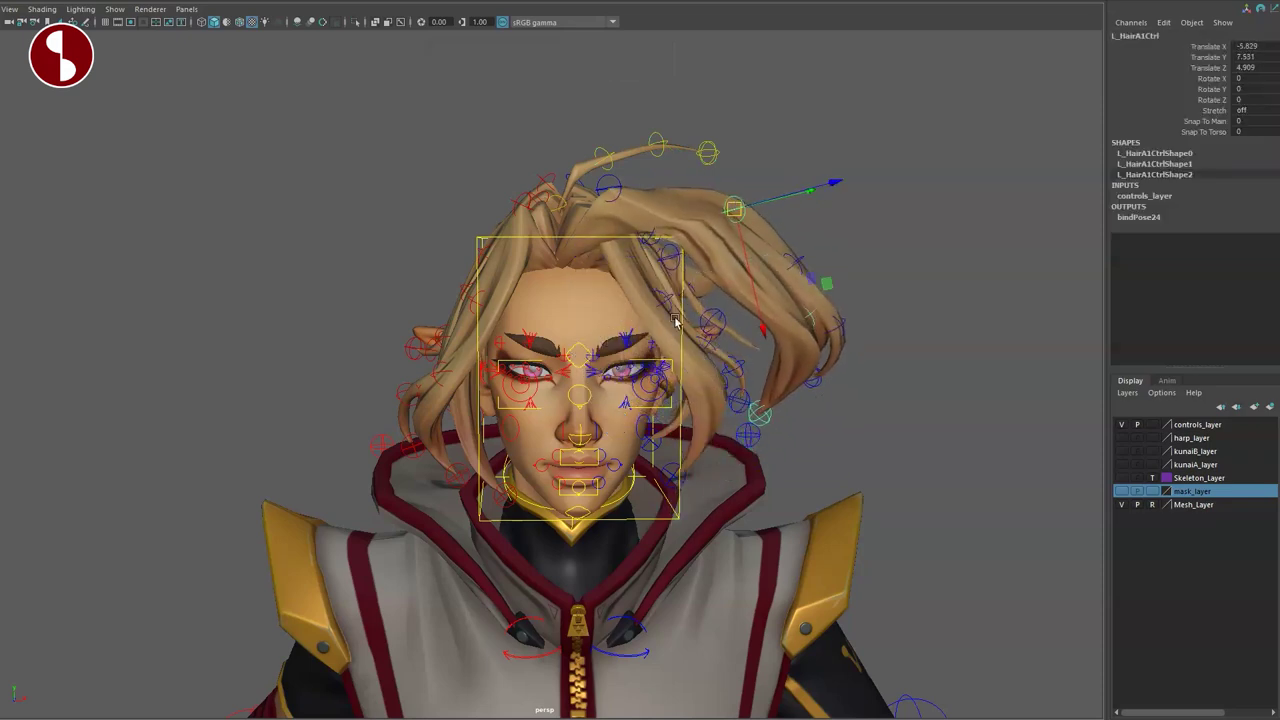
Move the next left hair lock's control to about -0.801, 3.894, 0.964 to lift it outward
{"action": "left_click_drag", "start_coordinate": [704, 386], "coordinate": [647, 366], "text": "alt"}
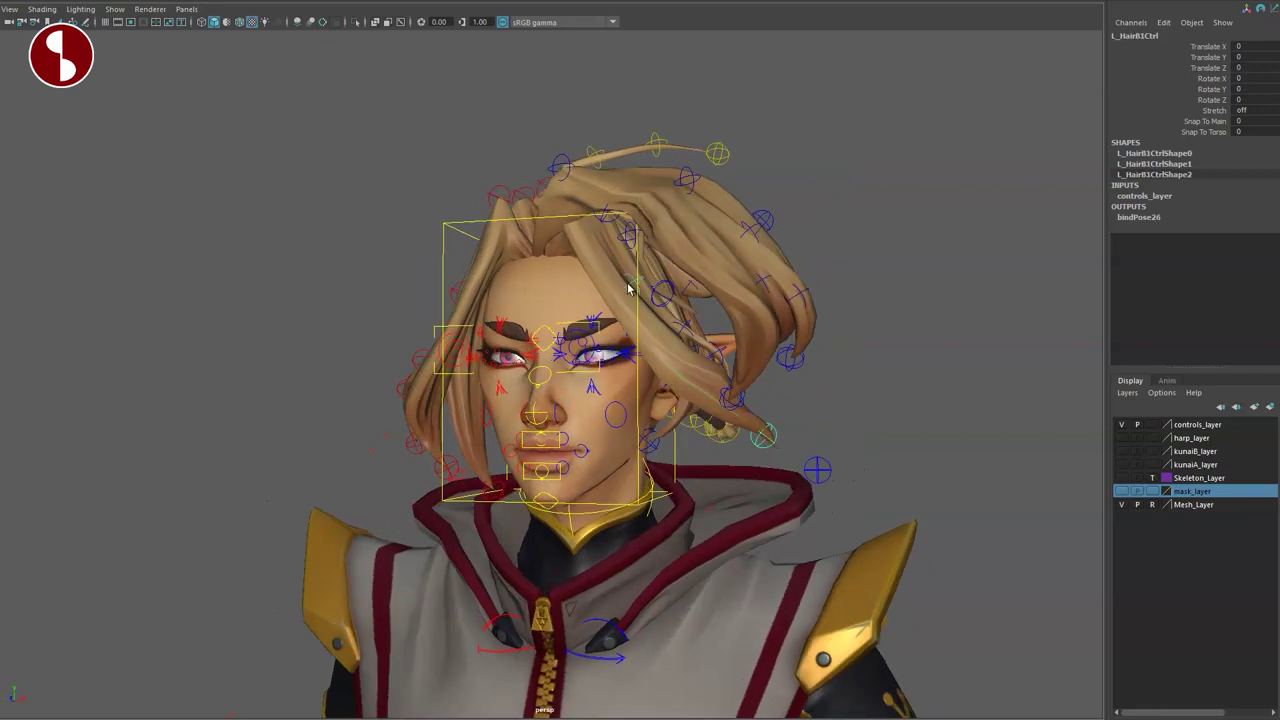
{"action": "left_click_drag", "start_coordinate": [530, 380], "coordinate": [680, 390], "text": "alt"}
{"action": "right_click_drag", "start_coordinate": [680, 400], "coordinate": [945, 445], "text": "alt"}
{"action": "left_click_drag", "start_coordinate": [690, 452], "coordinate": [660, 452], "text": "alt"}
{"action": "right_click_drag", "start_coordinate": [660, 452], "coordinate": [548, 447], "text": "alt"}
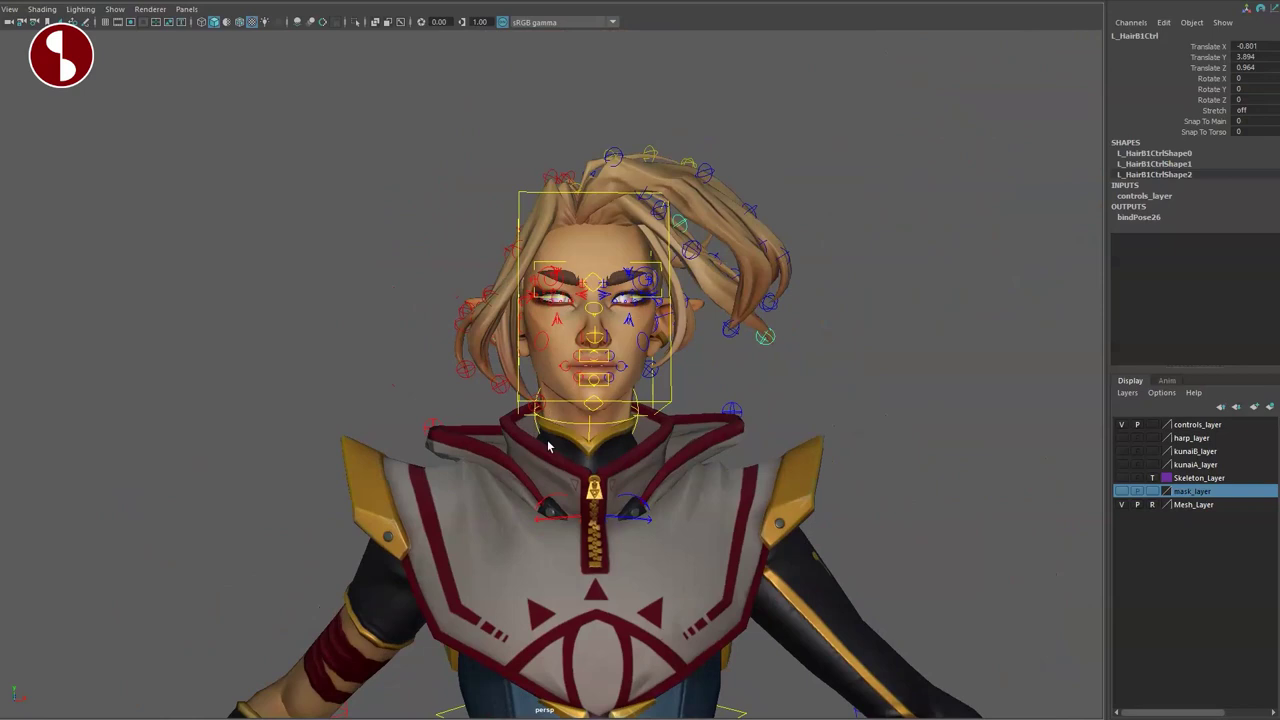
Try rotating the neck control, and undo the rotation
{"action": "left_click", "coordinate": [588, 425]}
{"action": "middle_click_drag", "start_coordinate": [625, 476], "coordinate": [651, 486], "text": "alt"}
{"action": "right_click_drag", "start_coordinate": [651, 486], "coordinate": [591, 477], "text": "alt"}
{"action": "key", "text": "e"}
{"action": "left_click_drag", "start_coordinate": [542, 308], "coordinate": [1019, 160]}
{"action": "left_click", "coordinate": [1200, 110]}
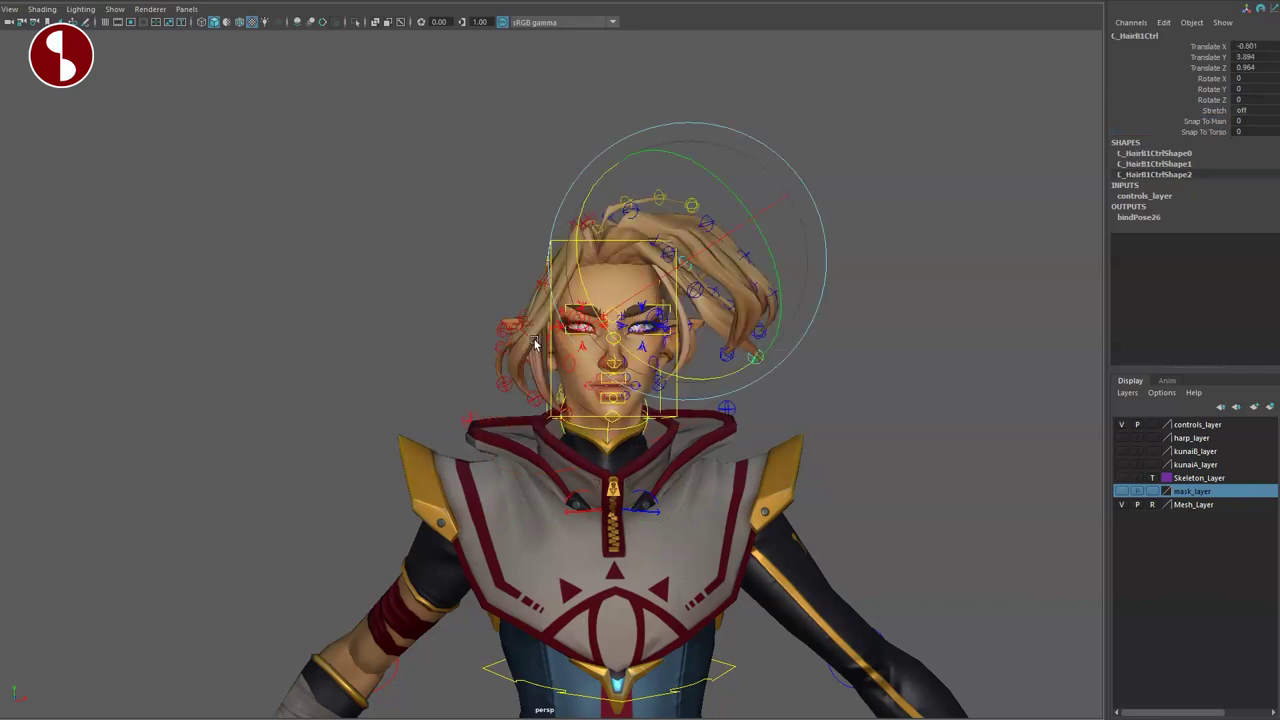
{"action": "key", "text": "q"}
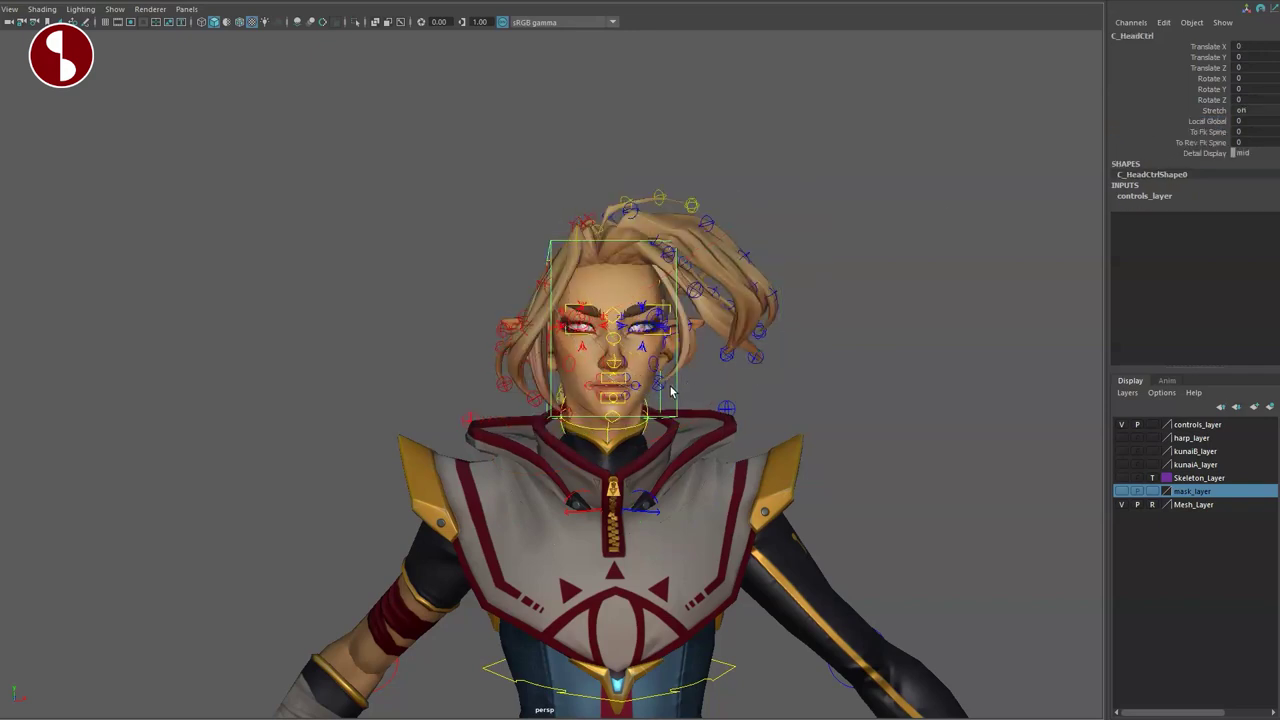
Try rotating the head control from the front and side views, and undo the rotations
{"action": "left_click", "coordinate": [677, 392]}
{"action": "left_click_drag", "start_coordinate": [595, 340], "coordinate": [606, 326]}
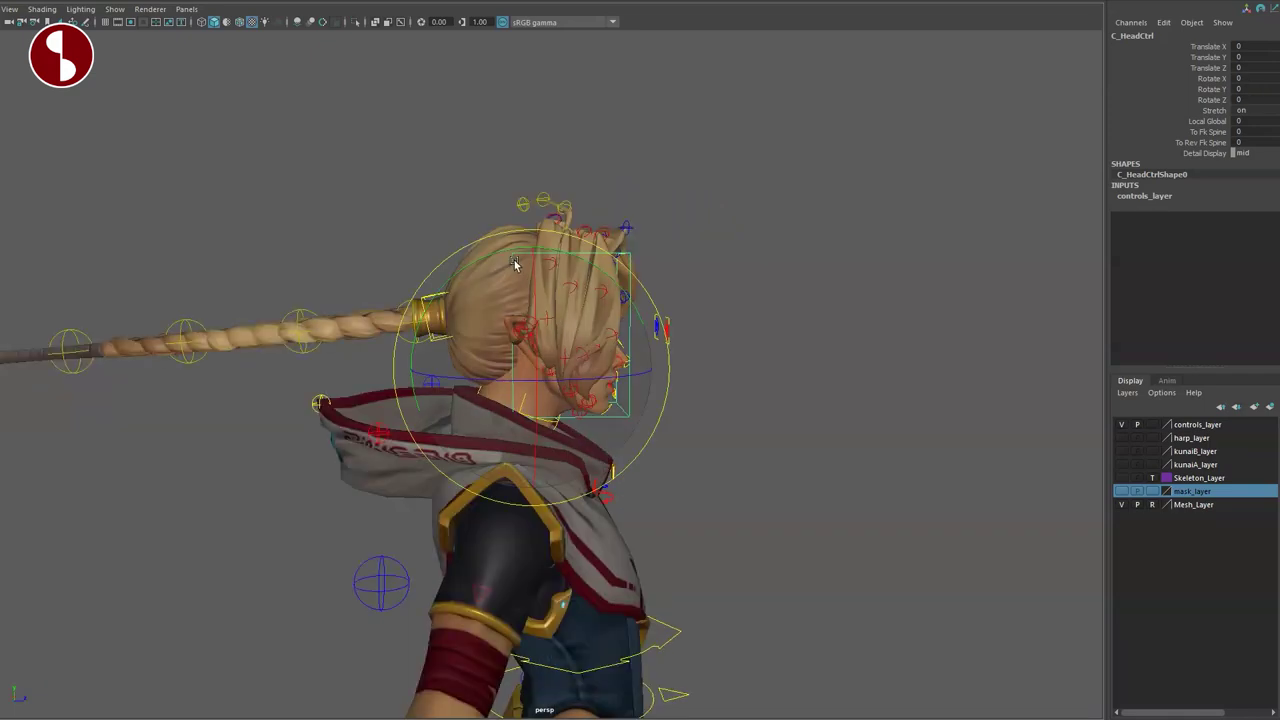
{"action": "left_click_drag", "start_coordinate": [515, 263], "coordinate": [444, 295]}
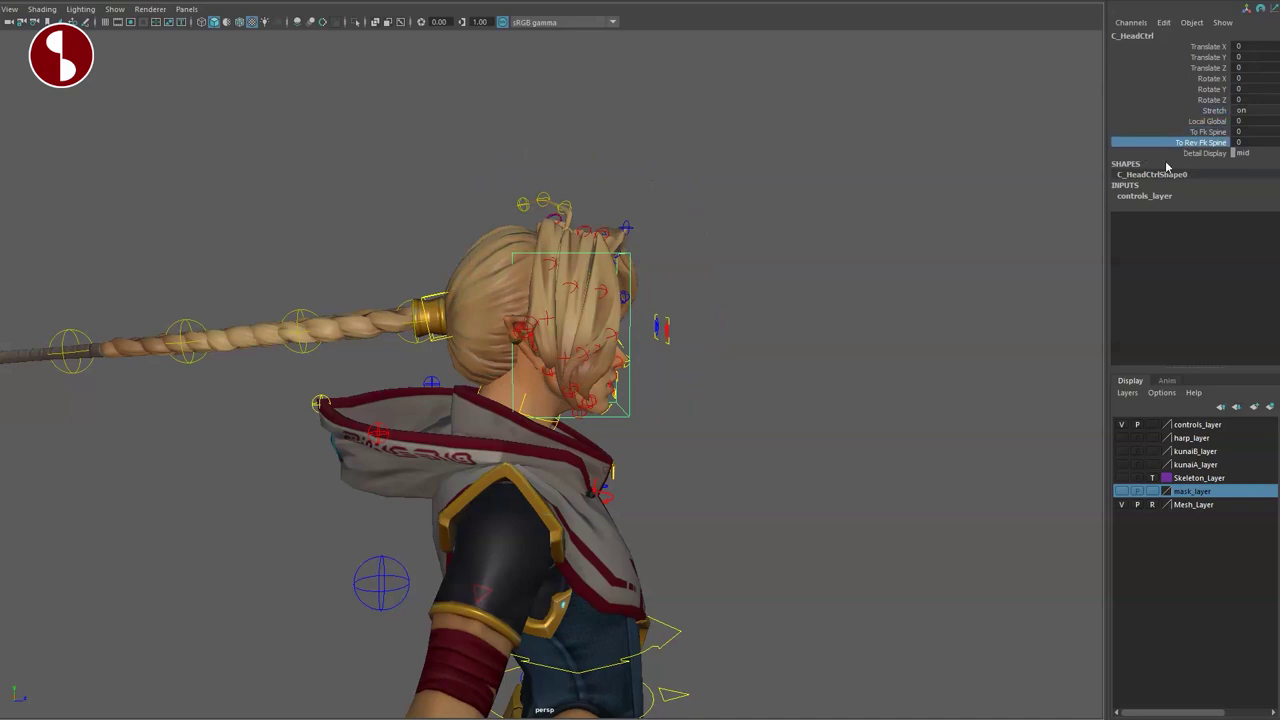
Set the head control's Detail Display to high and examine the facial controls in wireframe display
{"action": "left_click", "coordinate": [1248, 152]}
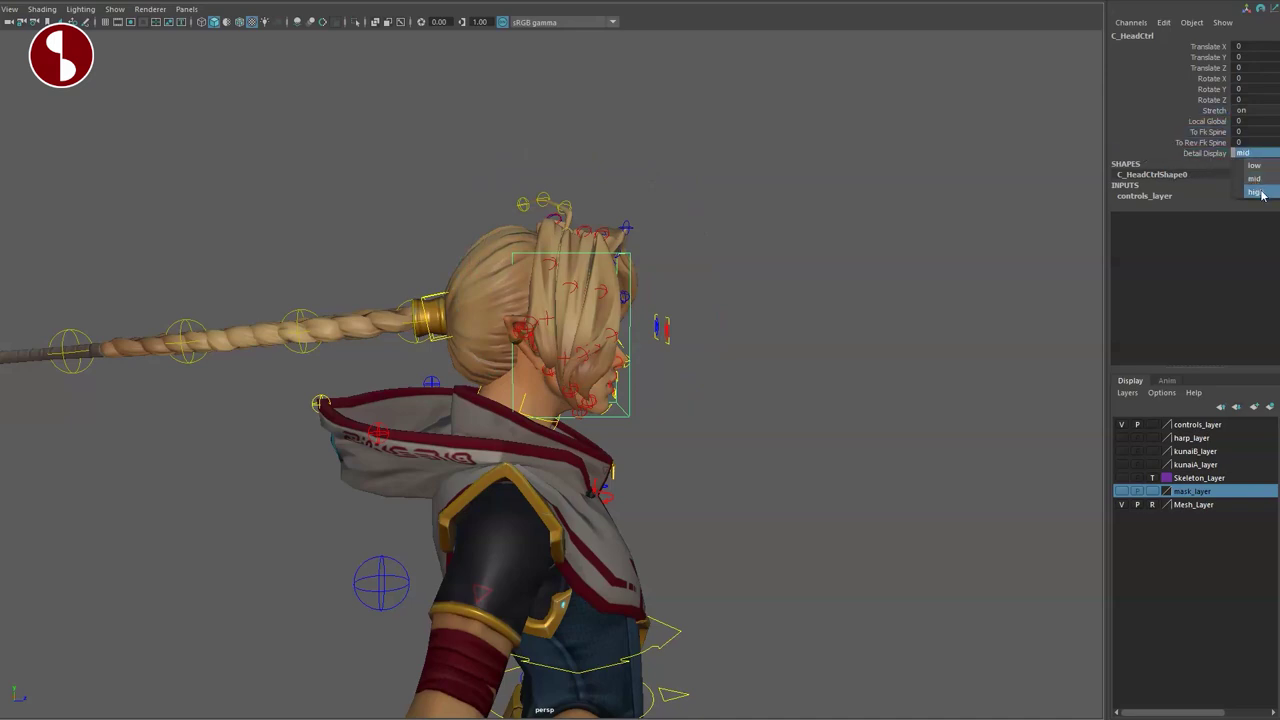
{"action": "left_click_drag", "start_coordinate": [737, 421], "coordinate": [419, 409], "text": "alt"}
{"action": "right_click_drag", "start_coordinate": [563, 406], "coordinate": [700, 457], "text": "alt"}
{"action": "key", "text": "4"}
{"action": "left_click_drag", "start_coordinate": [446, 378], "coordinate": [645, 400], "text": "alt"}
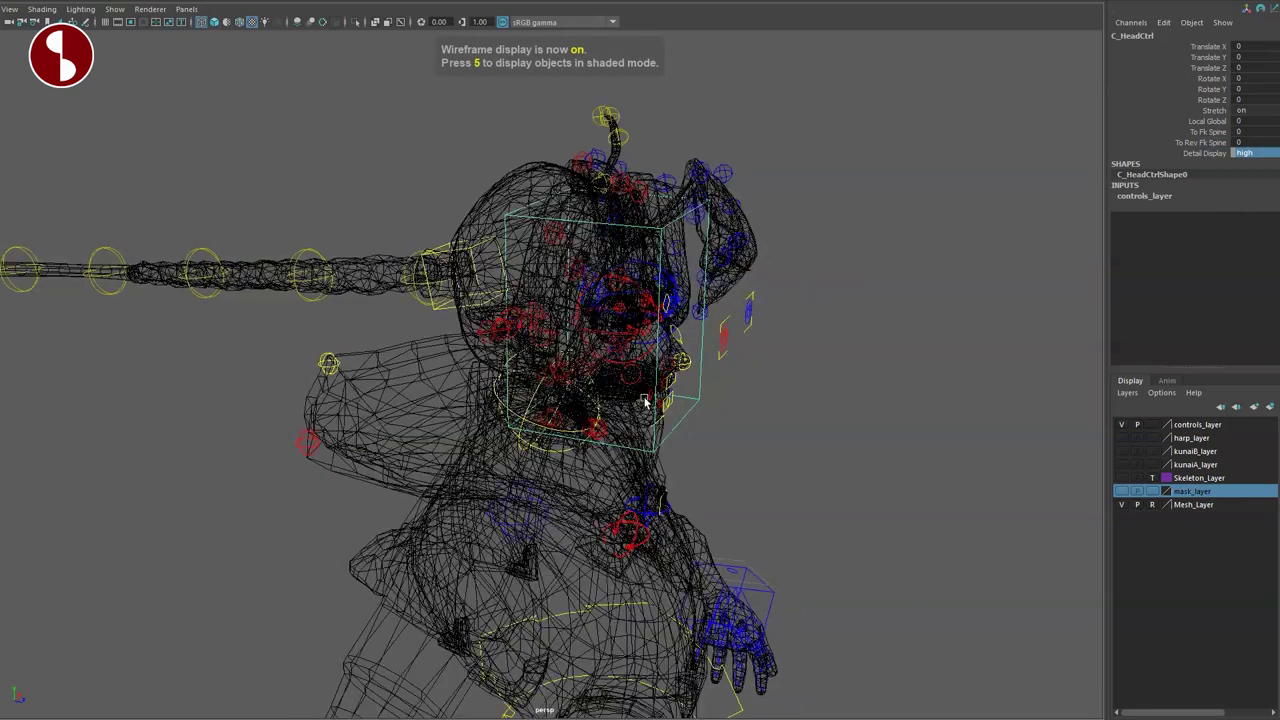
{"action": "left_click", "coordinate": [1256, 166]}
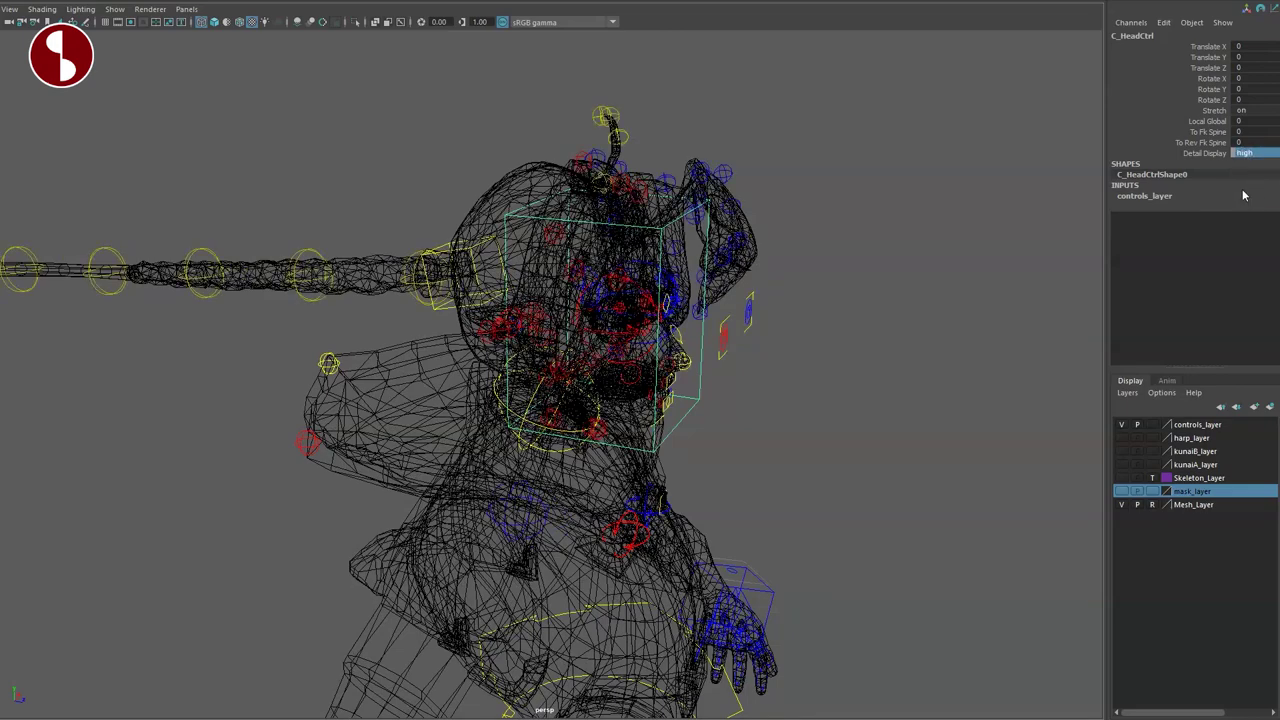
Switch the viewport to textured shading and select the zipper control on the collar from the front
{"action": "mouse_move", "coordinate": [733, 428]}
{"action": "left_mouse_down", "text": "alt"}
{"action": "mouse_move", "coordinate": [647, 411]}
{"action": "mouse_move", "coordinate": [679, 500]}
{"action": "left_mouse_up", "text": "alt"}
{"action": "key", "text": "6"}
{"action": "left_click", "coordinate": [679, 502]}
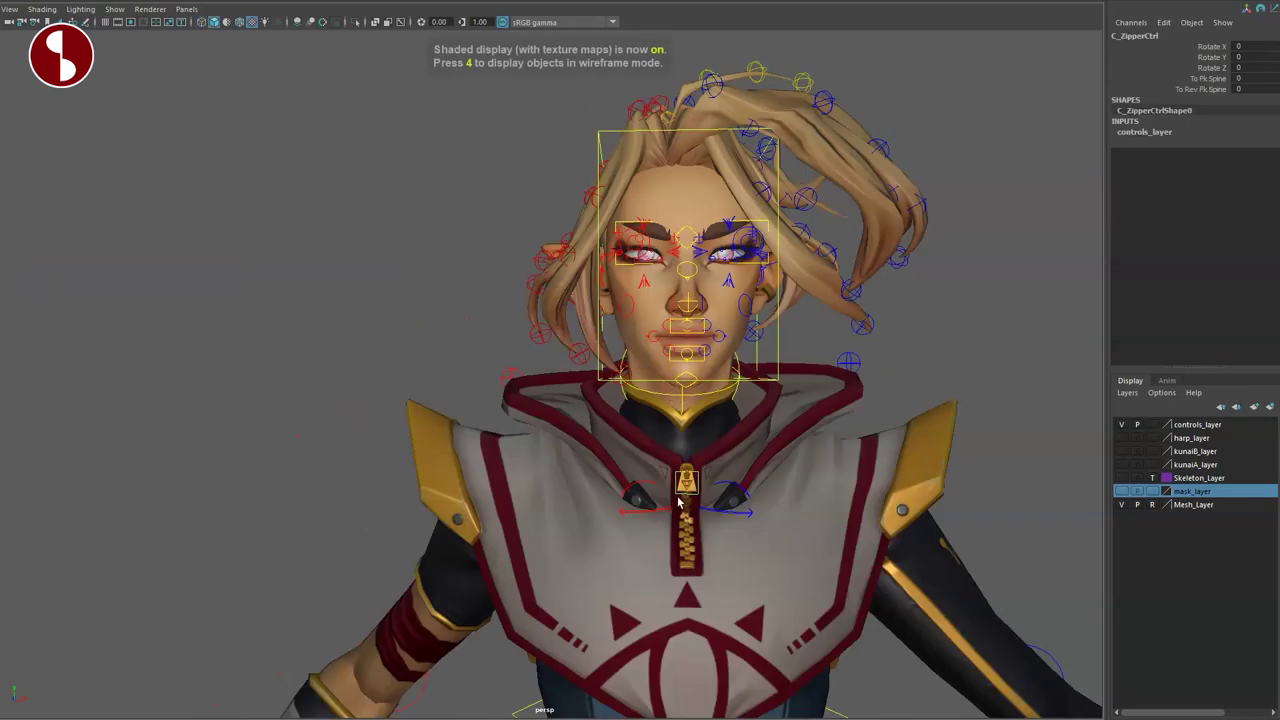
Try rotating the zipper control on the collar, and undo the rotations
{"action": "key", "text": "e"}
{"action": "left_click_drag", "start_coordinate": [681, 391], "coordinate": [684, 418]}
{"action": "middle_click_drag", "start_coordinate": [650, 402], "coordinate": [622, 360], "text": "alt"}
{"action": "right_click_drag", "start_coordinate": [622, 360], "coordinate": [850, 590], "text": "alt"}
{"action": "middle_click_drag", "start_coordinate": [850, 590], "coordinate": [671, 503], "text": "alt"}
{"action": "left_click_drag", "start_coordinate": [671, 503], "coordinate": [697, 526]}
{"action": "key", "text": "ctrl+z"}
{"action": "key", "text": "ctrl+z"}
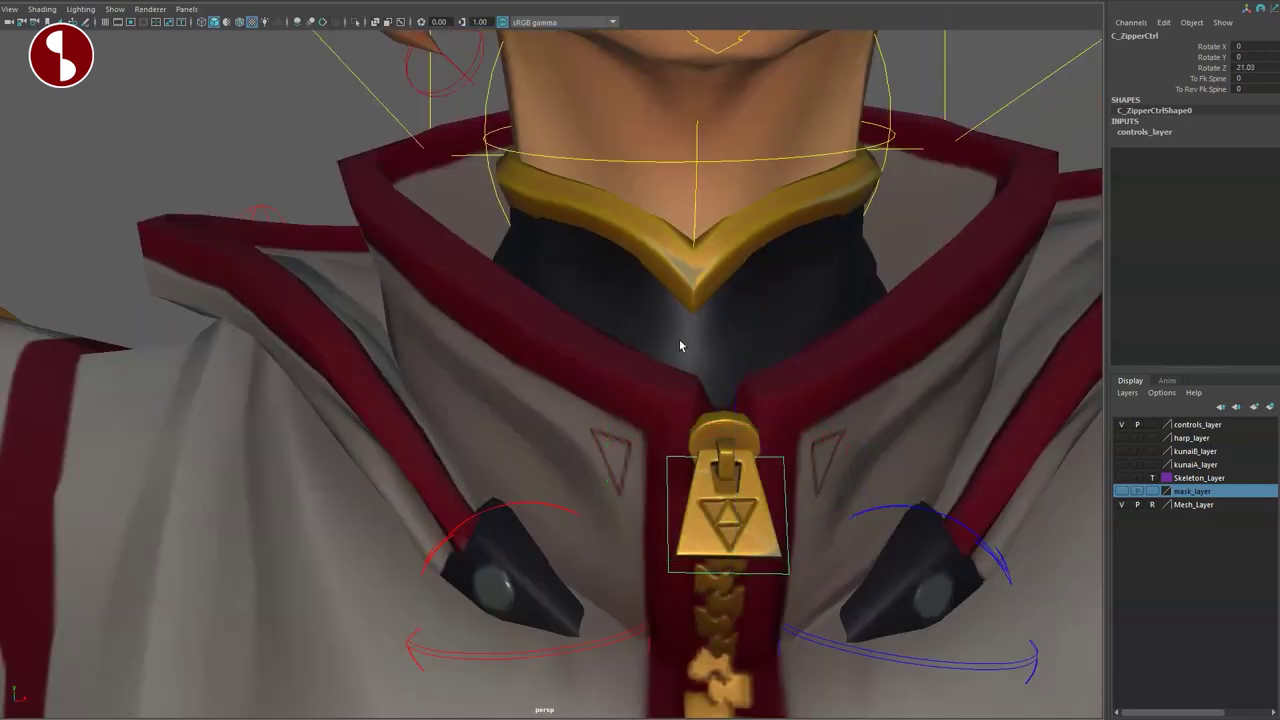
{"action": "right_click_drag", "start_coordinate": [679, 339], "coordinate": [560, 440], "text": "alt"}
{"action": "middle_click_drag", "start_coordinate": [560, 440], "coordinate": [549, 489], "text": "alt"}
{"action": "left_click_drag", "start_coordinate": [549, 489], "coordinate": [620, 470], "text": "alt"}
{"action": "key", "text": "ctrl+z"}
Set the right hood control's Hood Main and Shoulder attributes to 0
{"action": "middle_click_drag", "start_coordinate": [620, 470], "coordinate": [577, 391], "text": "alt"}
{"action": "left_click_drag", "start_coordinate": [576, 391], "coordinate": [595, 390], "text": "alt"}
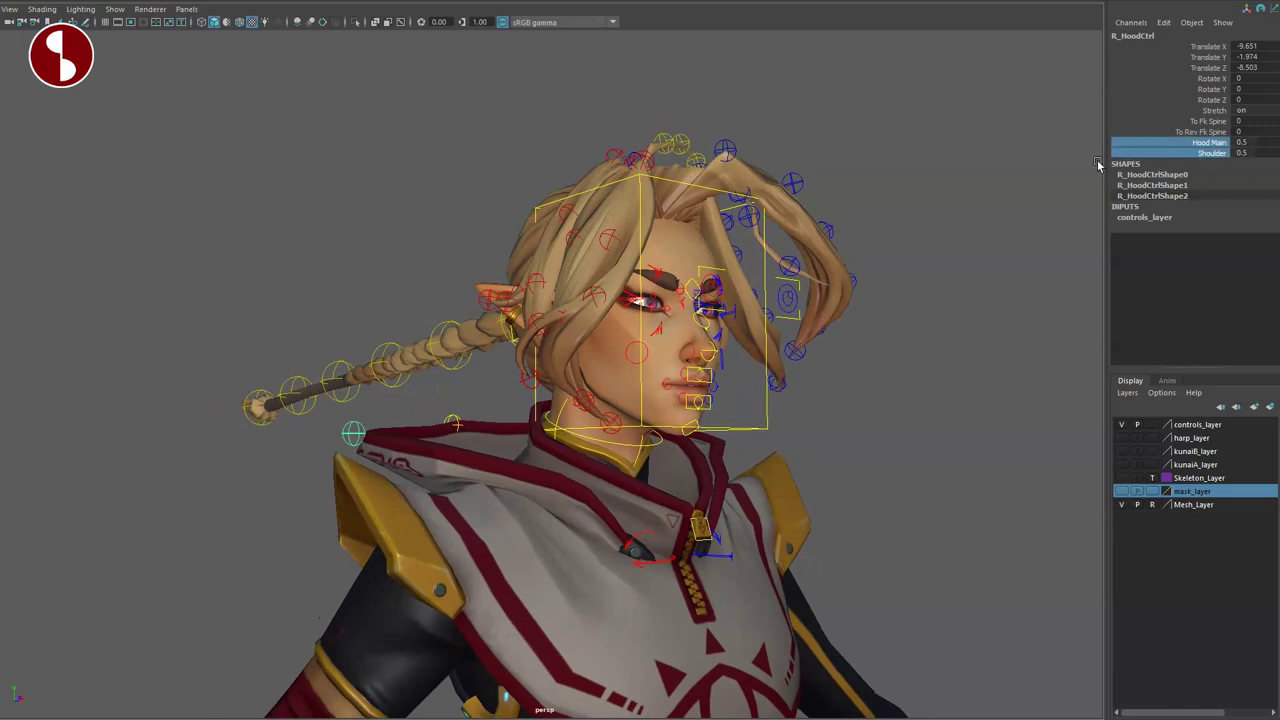
{"action": "middle_click_drag", "start_coordinate": [992, 165], "coordinate": [745, 176]}
{"action": "mouse_move", "coordinate": [675, 303]}
{"action": "left_mouse_down", "text": "alt"}
{"action": "mouse_move", "coordinate": [722, 318]}
{"action": "mouse_move", "coordinate": [700, 308]}
{"action": "left_mouse_up", "text": "alt"}
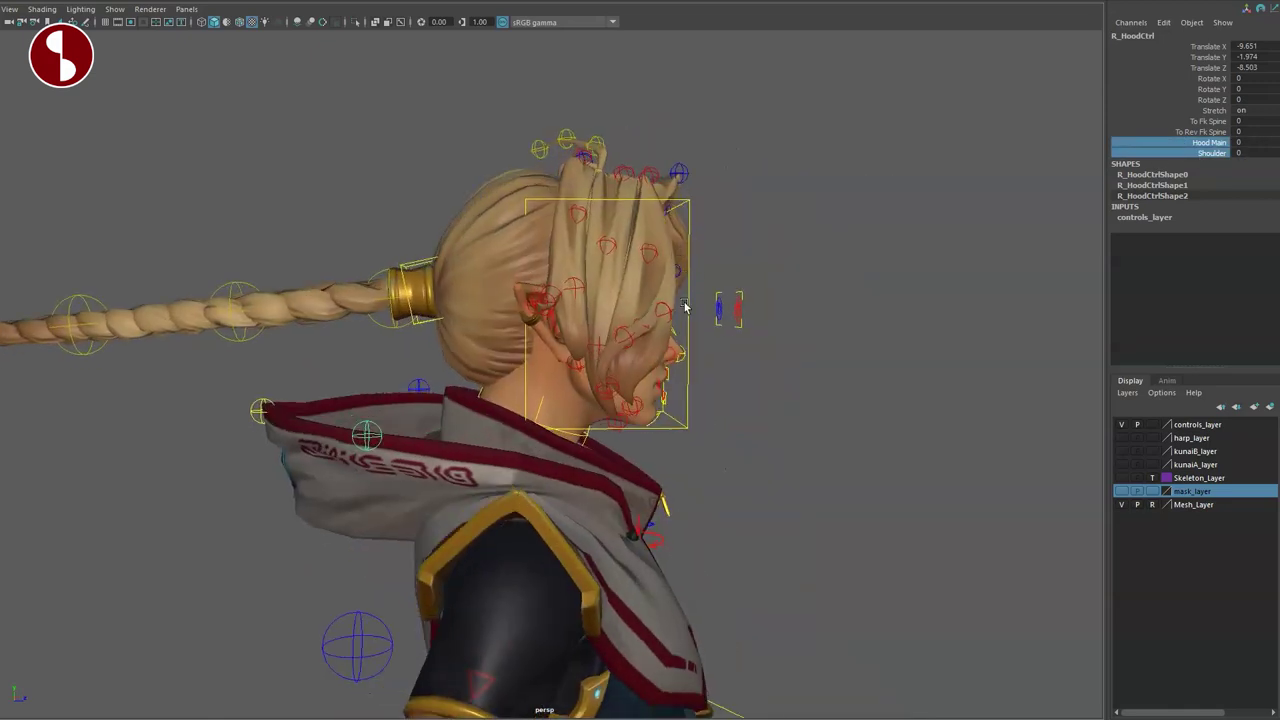
Try tilting the head control from the side view to test how the hood follows, and undo the rotation
{"action": "left_click", "coordinate": [688, 305]}
{"action": "left_click_drag", "start_coordinate": [516, 260], "coordinate": [529, 289]}
{"action": "key", "text": "q"}
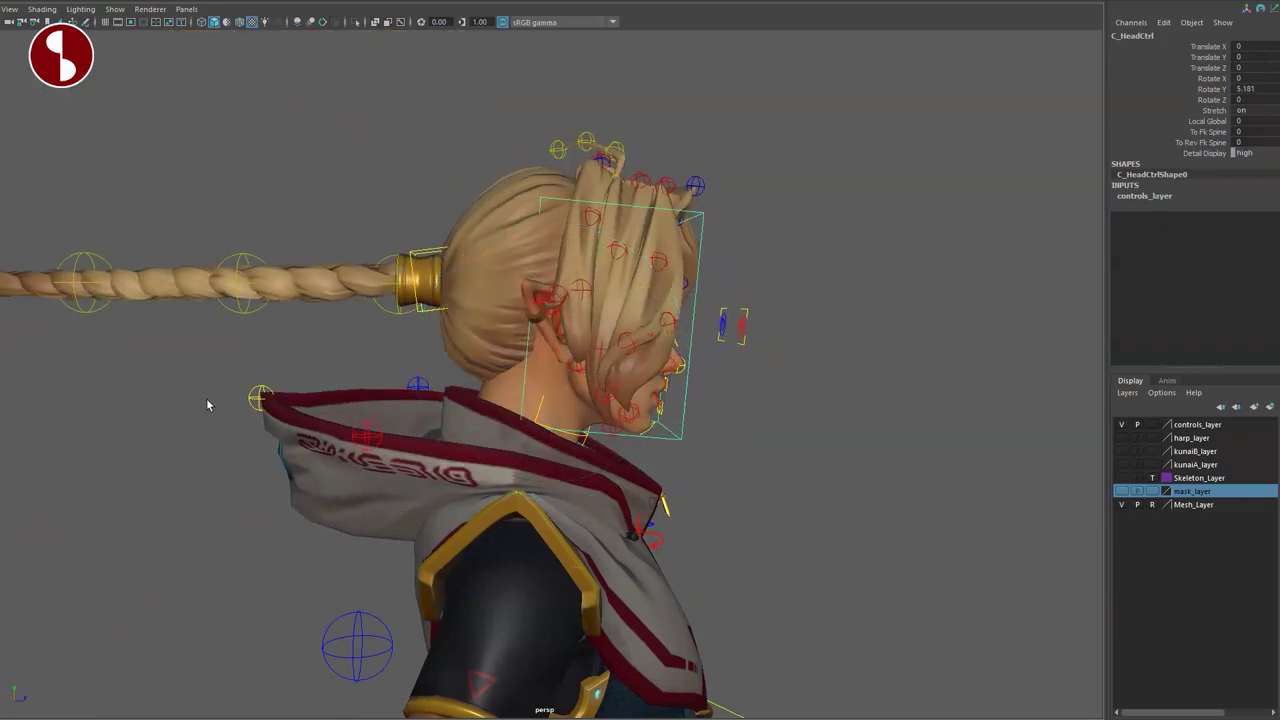
{"action": "key", "text": "ctrl+z"}
{"action": "key", "text": "ctrl+z"}
Lower the left hood control's Hood Main and Shoulder attributes, and select the central hood control with its Snap To Head attribute
{"action": "key", "text": "q"}
{"action": "left_click", "coordinate": [254, 411]}
{"action": "left_click", "coordinate": [413, 381], "text": "shift"}
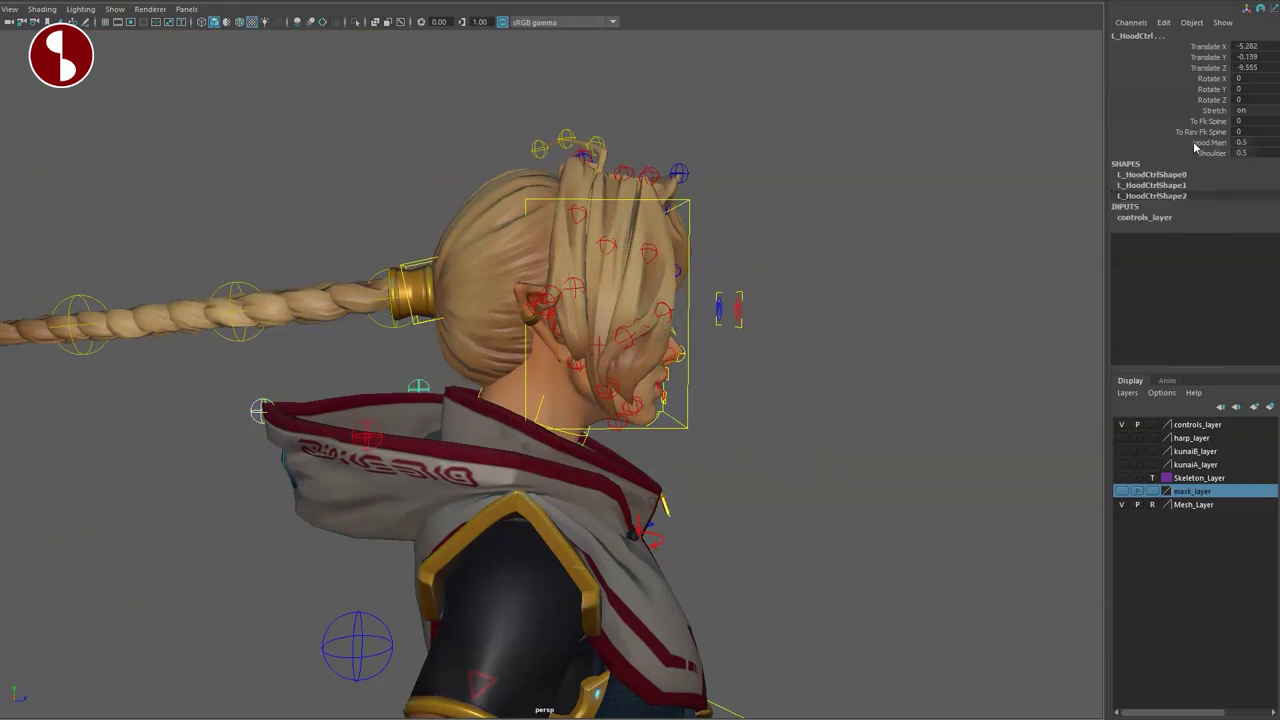
{"action": "middle_click_drag", "start_coordinate": [1019, 149], "coordinate": [568, 266]}
{"action": "left_click", "coordinate": [262, 411]}
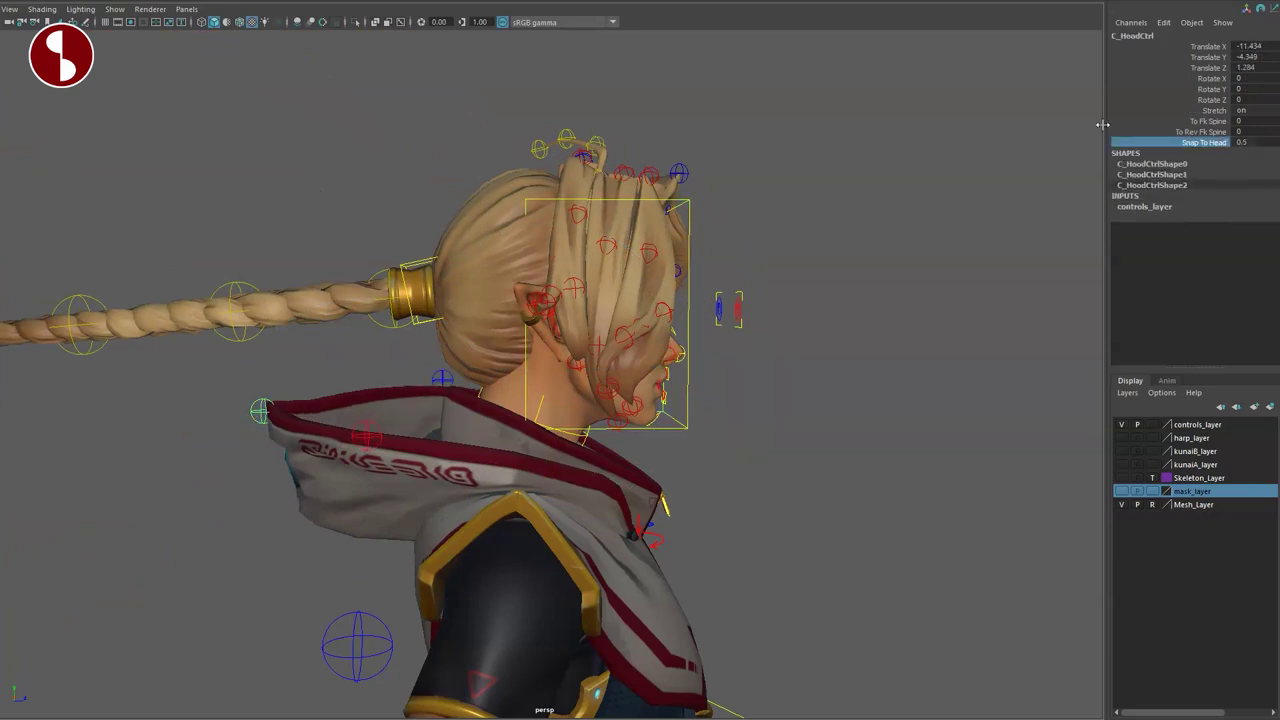
Try rotating the head control again with the changed hood attributes, and undo the rotation
{"action": "left_click", "coordinate": [690, 212]}
{"action": "key", "text": "e"}
{"action": "left_click_drag", "start_coordinate": [514, 263], "coordinate": [474, 275]}
{"action": "key", "text": "ctrl+z"}
Open the mouth by rotating the jaw control to about -7.455 in Z
{"action": "mouse_move", "coordinate": [700, 490]}
{"action": "left_mouse_down", "text": "alt"}
{"action": "mouse_move", "coordinate": [711, 497]}
{"action": "mouse_move", "coordinate": [680, 472]}
{"action": "mouse_move", "coordinate": [682, 483]}
{"action": "left_mouse_up", "text": "alt"}
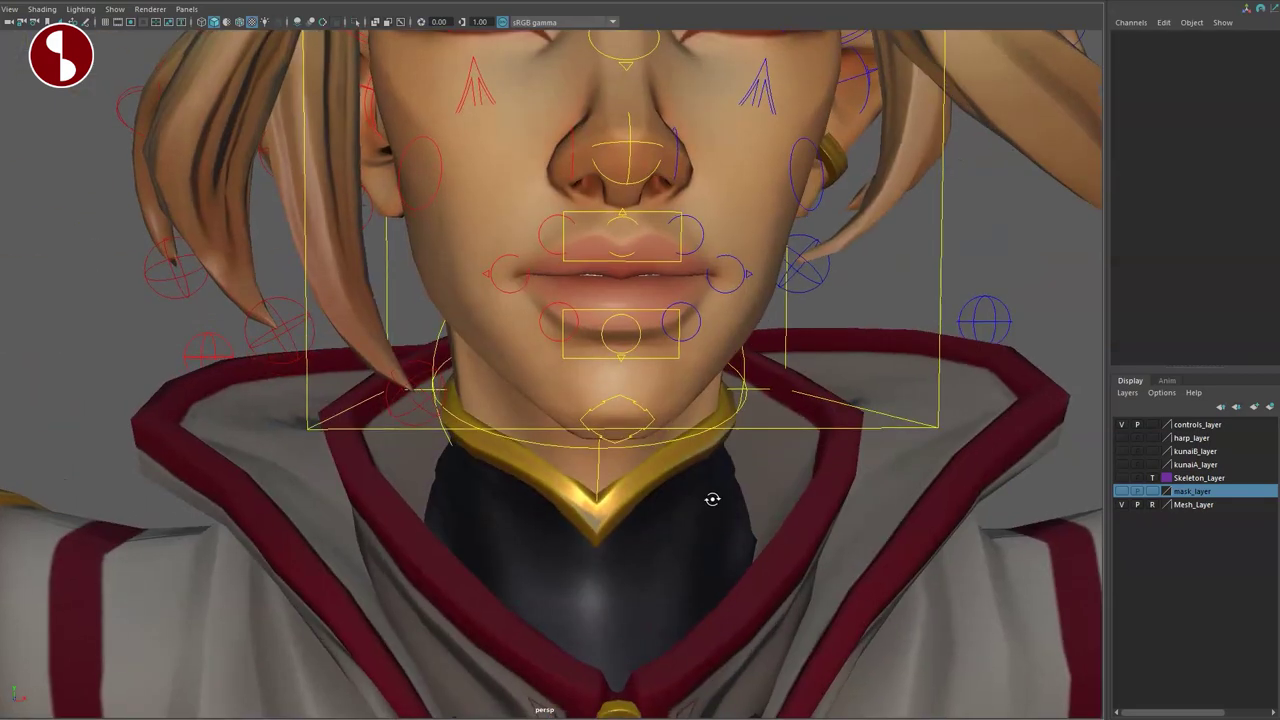
{"action": "left_click", "coordinate": [640, 424]}
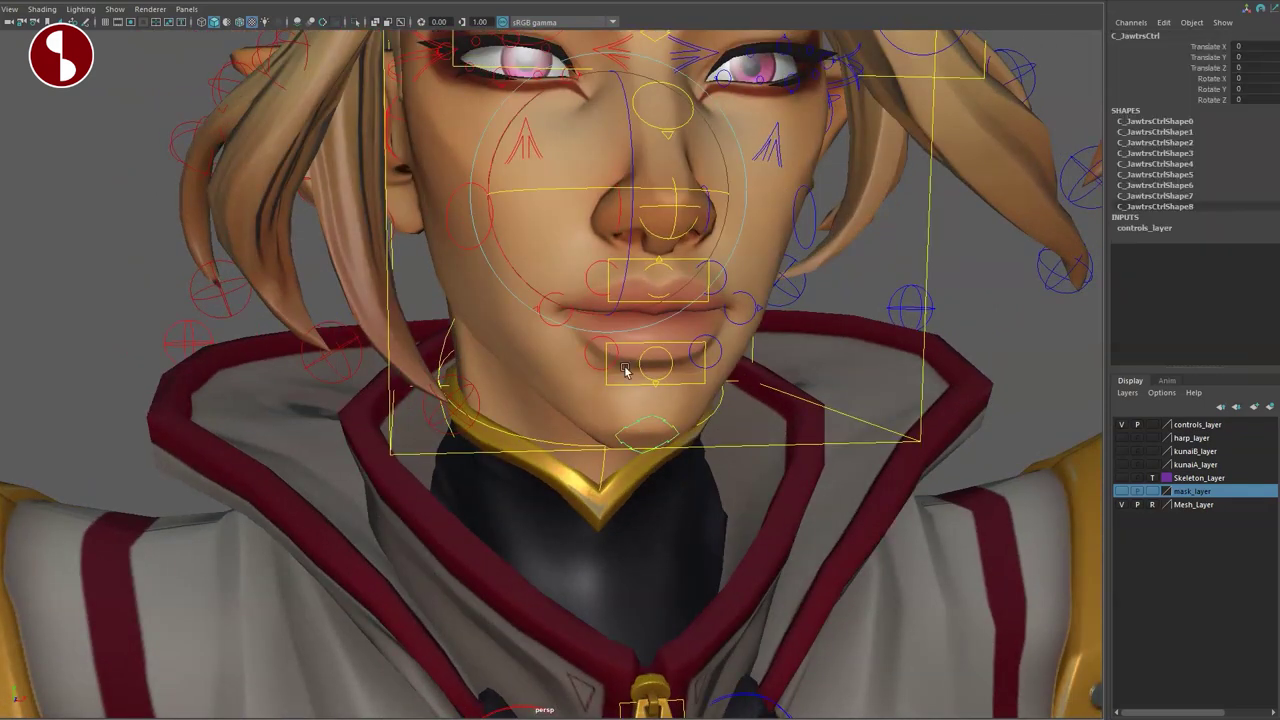
{"action": "left_click_drag", "start_coordinate": [631, 249], "coordinate": [576, 427]}
{"action": "right_click_drag", "start_coordinate": [576, 427], "coordinate": [831, 529], "text": "alt"}
{"action": "left_click_drag", "start_coordinate": [622, 268], "coordinate": [651, 277]}
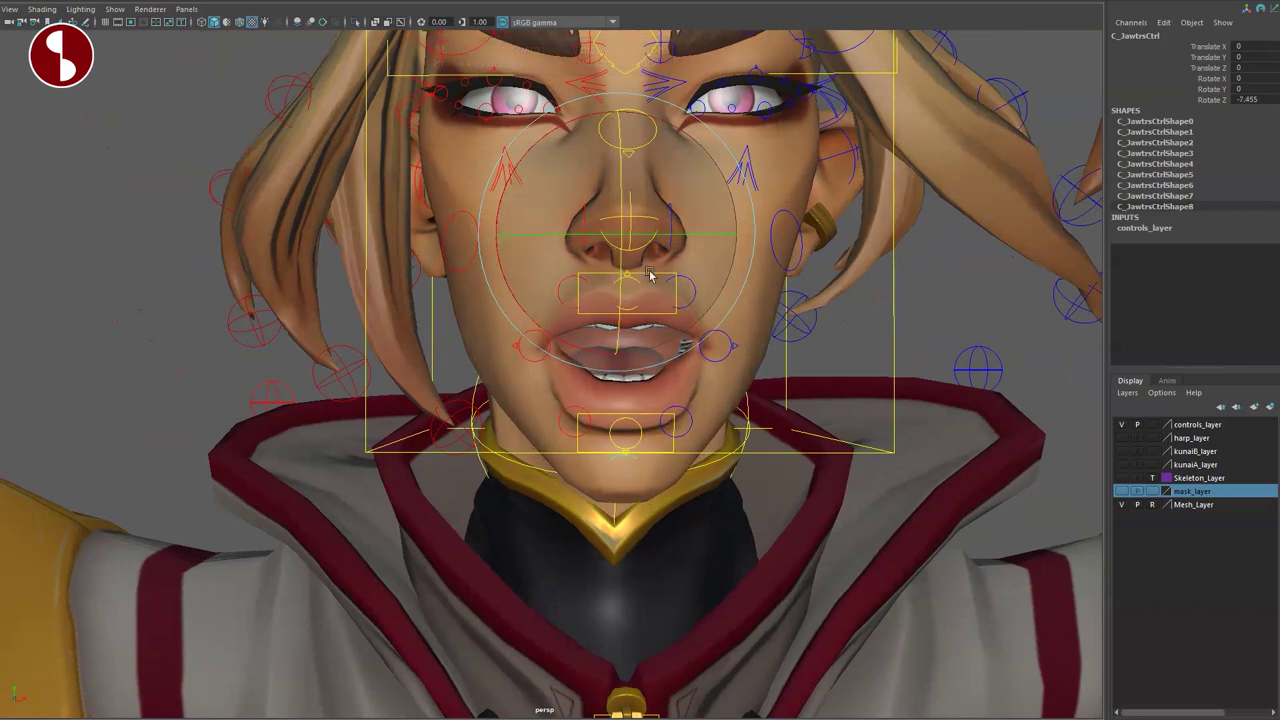
{"action": "middle_click_drag", "start_coordinate": [651, 277], "coordinate": [655, 476], "text": "alt"}
Try moving the main lower-lip, main upper-lip and individual upper-lip controls, and undo the moves
{"action": "left_click", "coordinate": [677, 516]}
{"action": "left_click_drag", "start_coordinate": [655, 476], "coordinate": [684, 482], "text": "alt"}
{"action": "key", "text": "ctrl+z"}
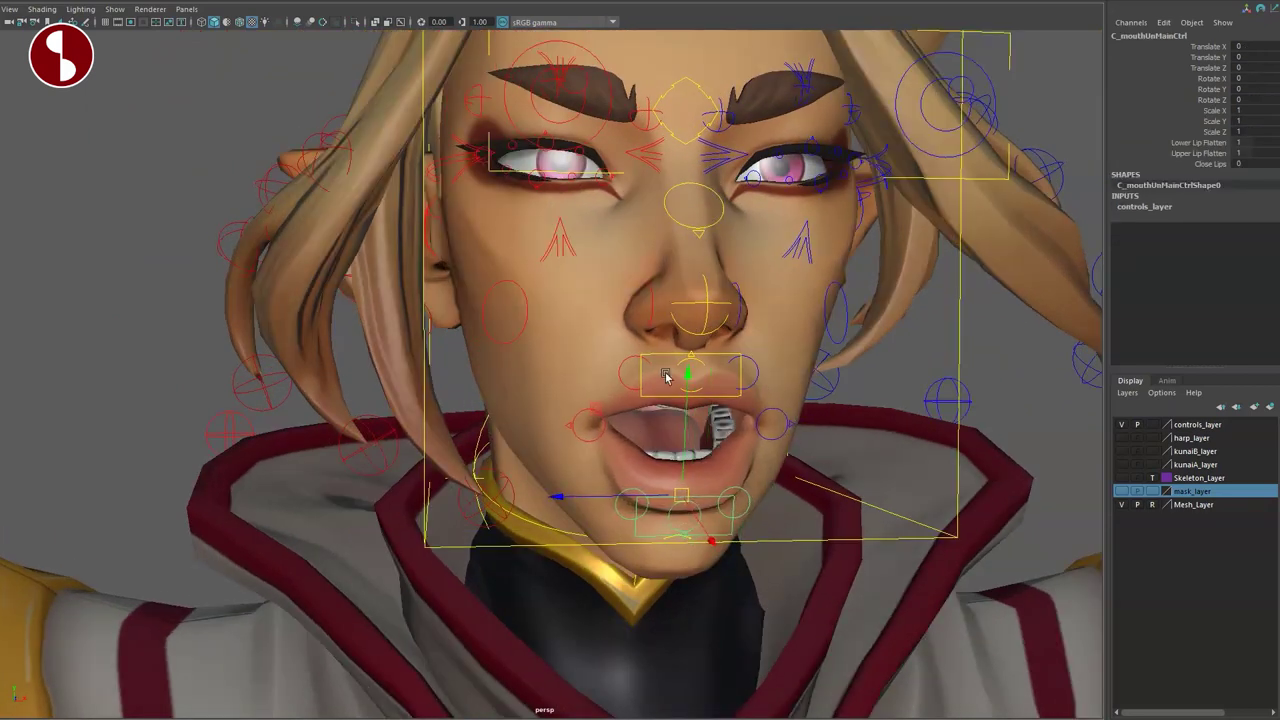
{"action": "left_click", "coordinate": [670, 364]}
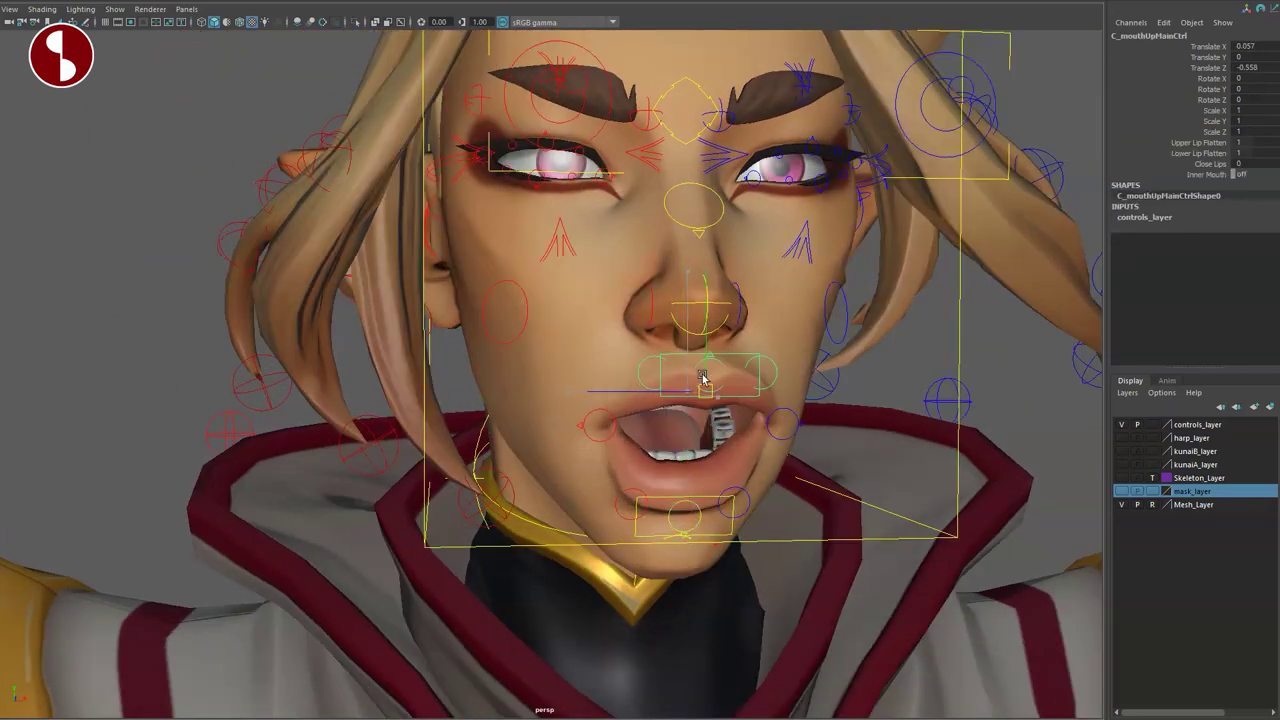
{"action": "left_click", "coordinate": [631, 384]}
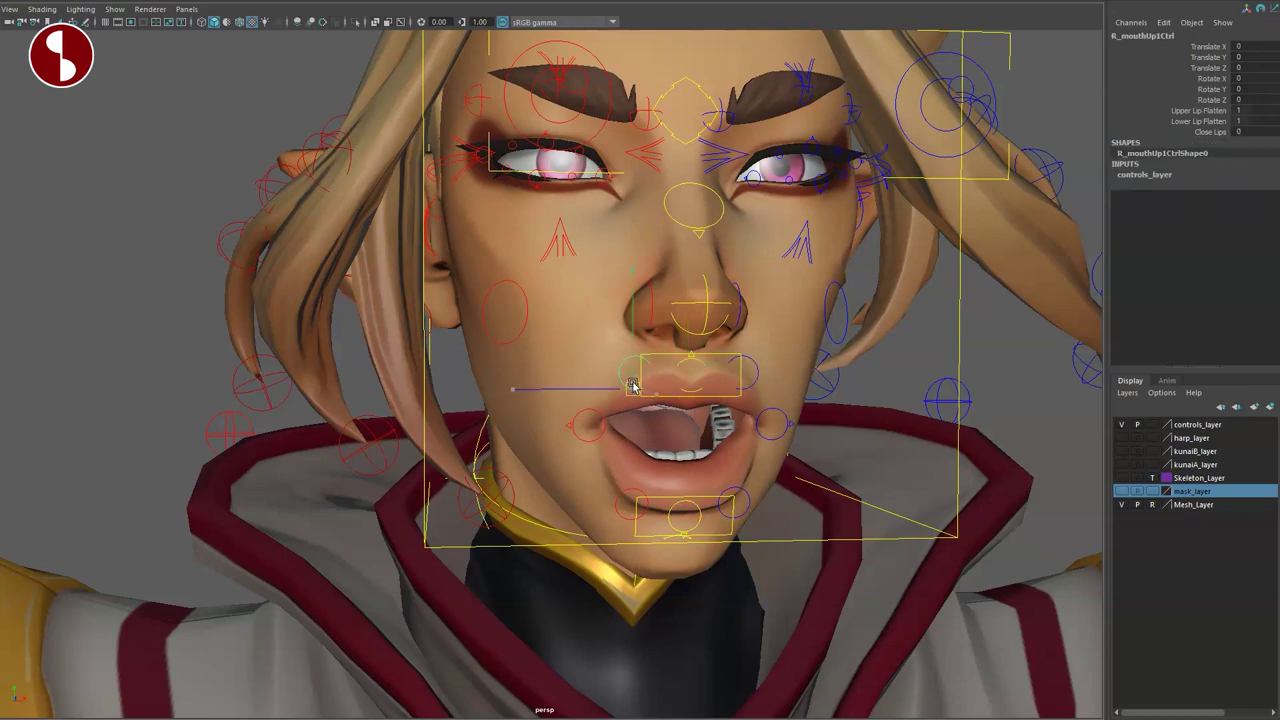
{"action": "left_click", "coordinate": [688, 362]}
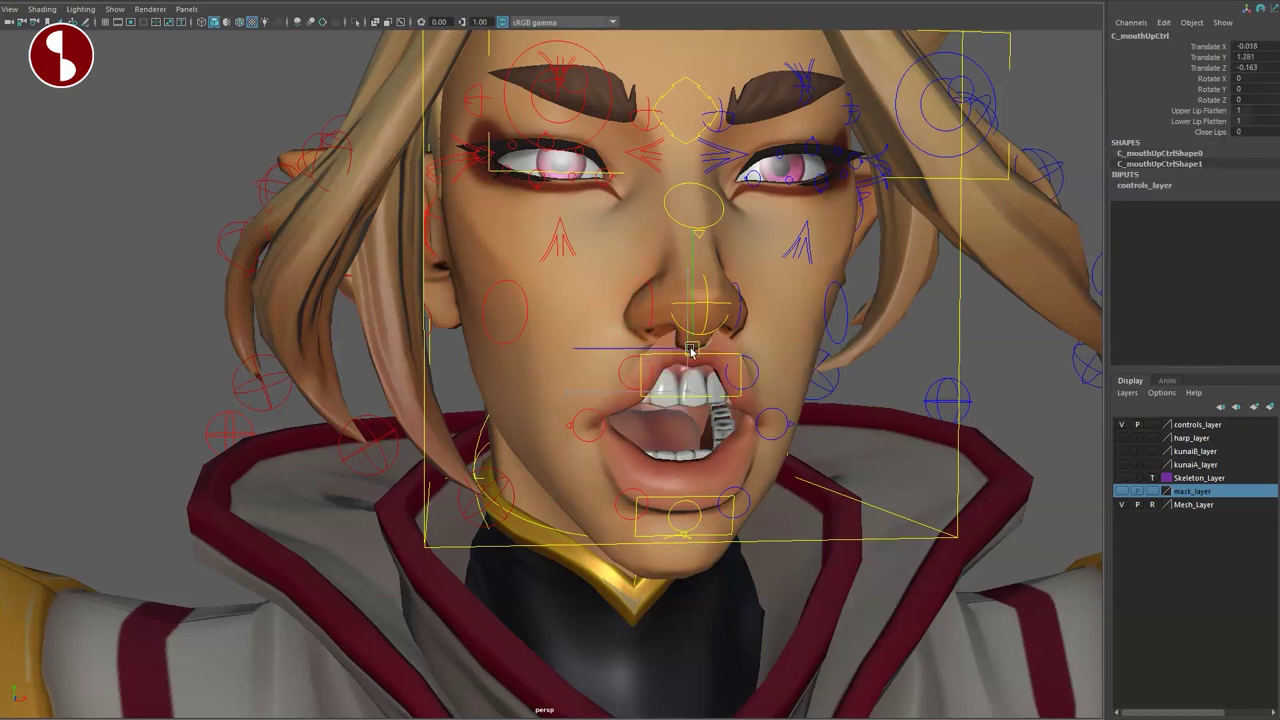
Try moving the right mouth-corner control and the right cheek control, and undo both moves
{"action": "left_click", "coordinate": [600, 426]}
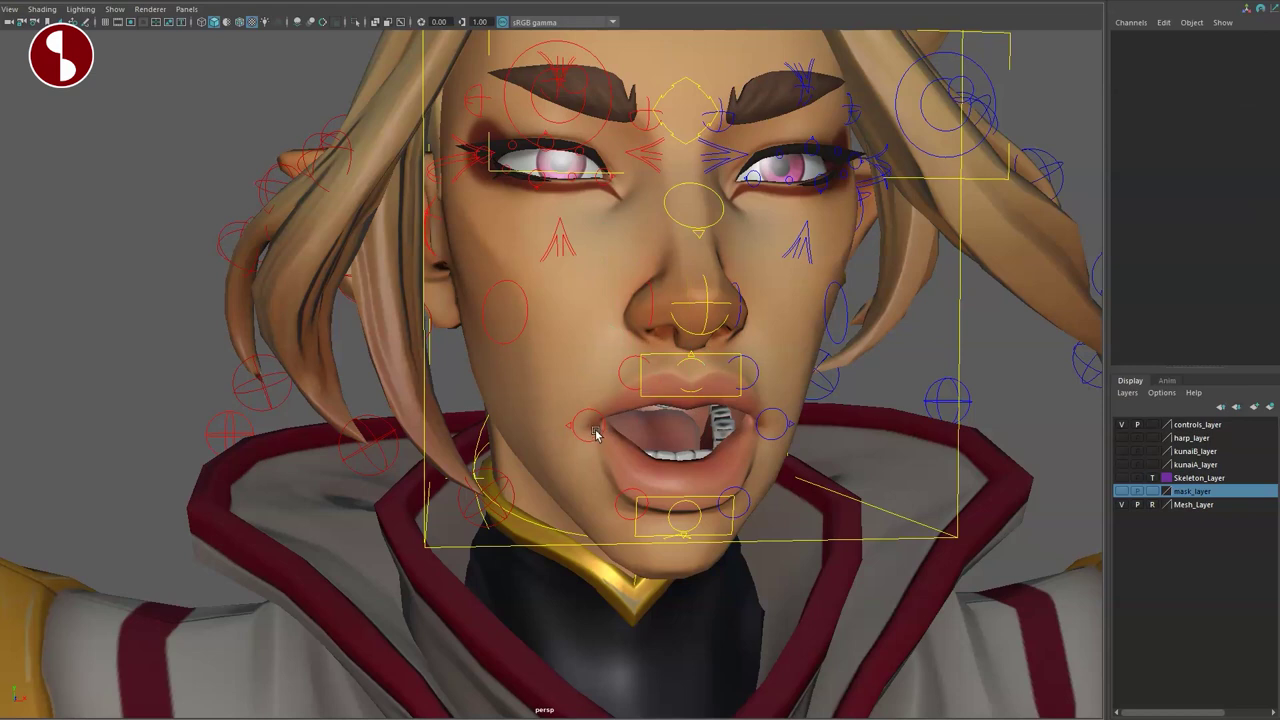
{"action": "left_click", "coordinate": [594, 432]}
{"action": "left_click_drag", "start_coordinate": [594, 432], "coordinate": [525, 372]}
{"action": "key", "text": "ctrl+z"}
{"action": "left_click_drag", "start_coordinate": [575, 413], "coordinate": [550, 448], "text": "alt"}
{"action": "left_click", "coordinate": [494, 348]}
{"action": "left_click_drag", "start_coordinate": [511, 347], "coordinate": [462, 337]}
{"action": "key", "text": "ctrl+z"}
Try moving the right nostril and nose tip controls, undo the moves, and select the left nostril control
{"action": "left_click_drag", "start_coordinate": [621, 349], "coordinate": [600, 303]}
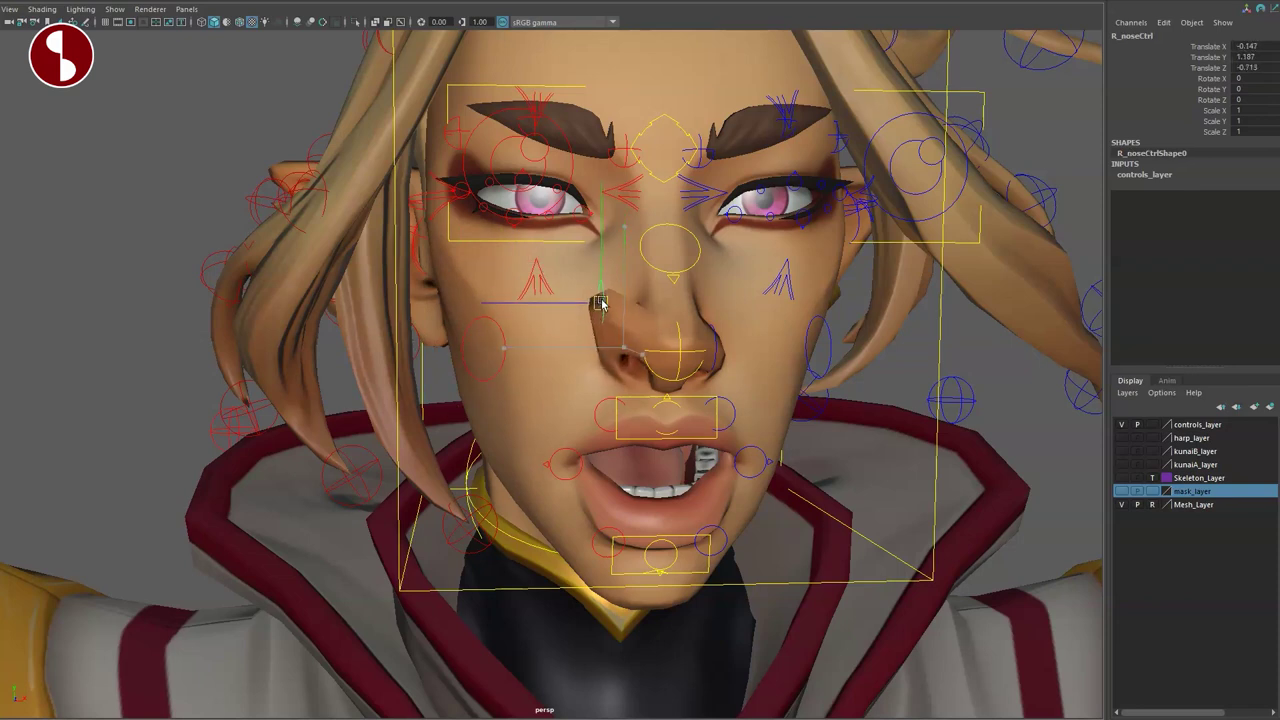
{"action": "key", "text": "ctrl+z"}
{"action": "left_click", "coordinate": [677, 353]}
{"action": "left_click_drag", "start_coordinate": [677, 353], "coordinate": [677, 330]}
{"action": "key", "text": "ctrl+z"}
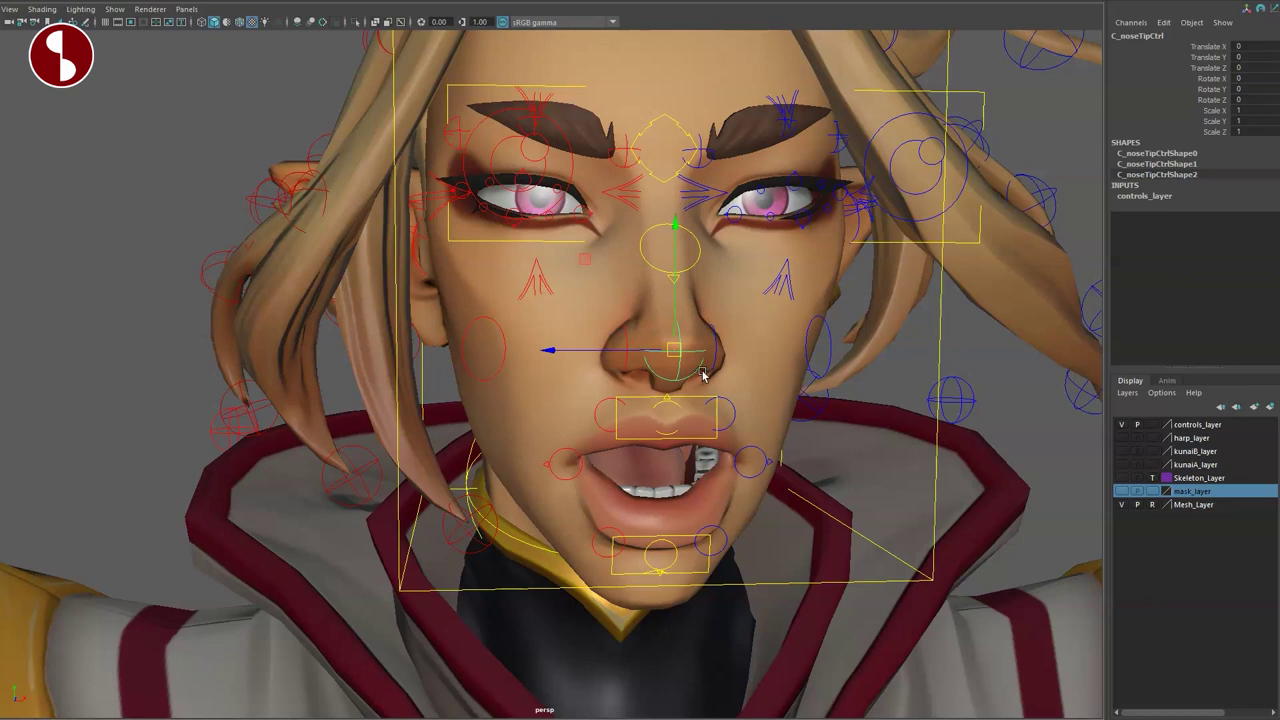
{"action": "left_click", "coordinate": [711, 371]}
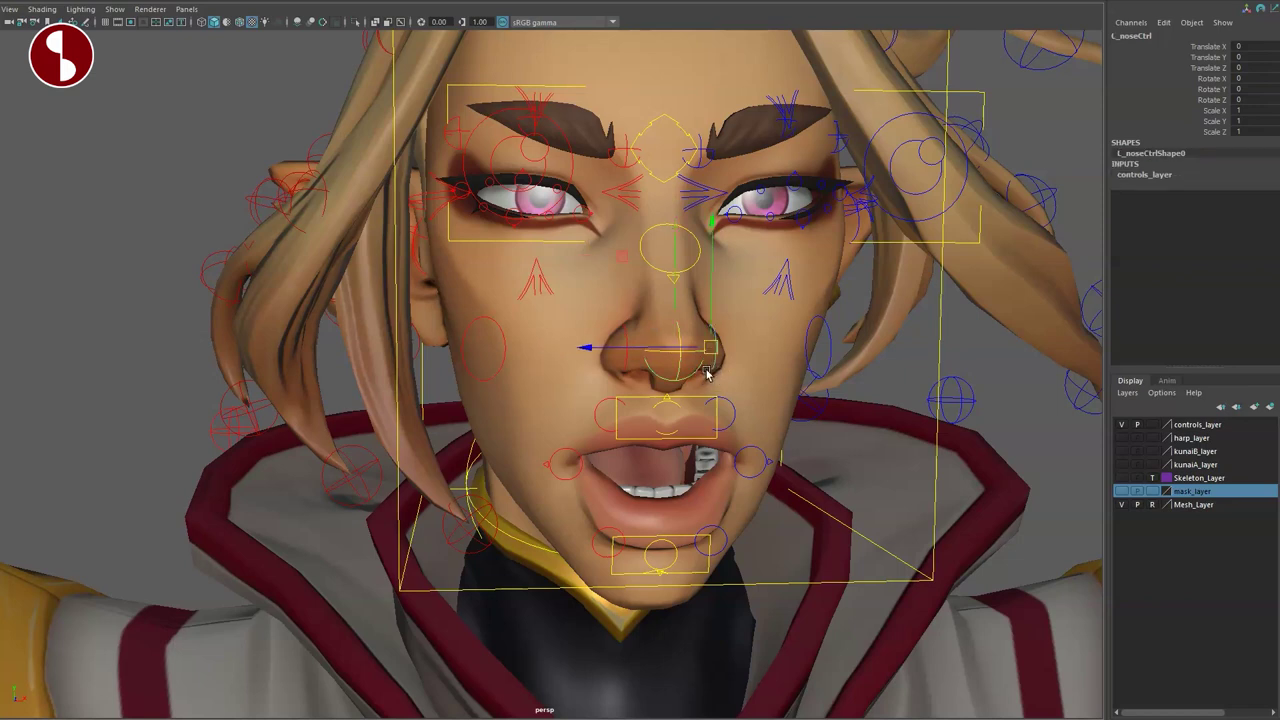
Try moving and rotating the main nose control on the bridge, and undo the changes
{"action": "left_click", "coordinate": [676, 284]}
{"action": "mouse_move", "coordinate": [658, 230]}
{"action": "left_mouse_down"}
{"action": "mouse_move", "coordinate": [648, 222]}
{"action": "mouse_move", "coordinate": [662, 217]}
{"action": "left_mouse_up"}
{"action": "key", "text": "ctrl+z"}
{"action": "key", "text": "e"}
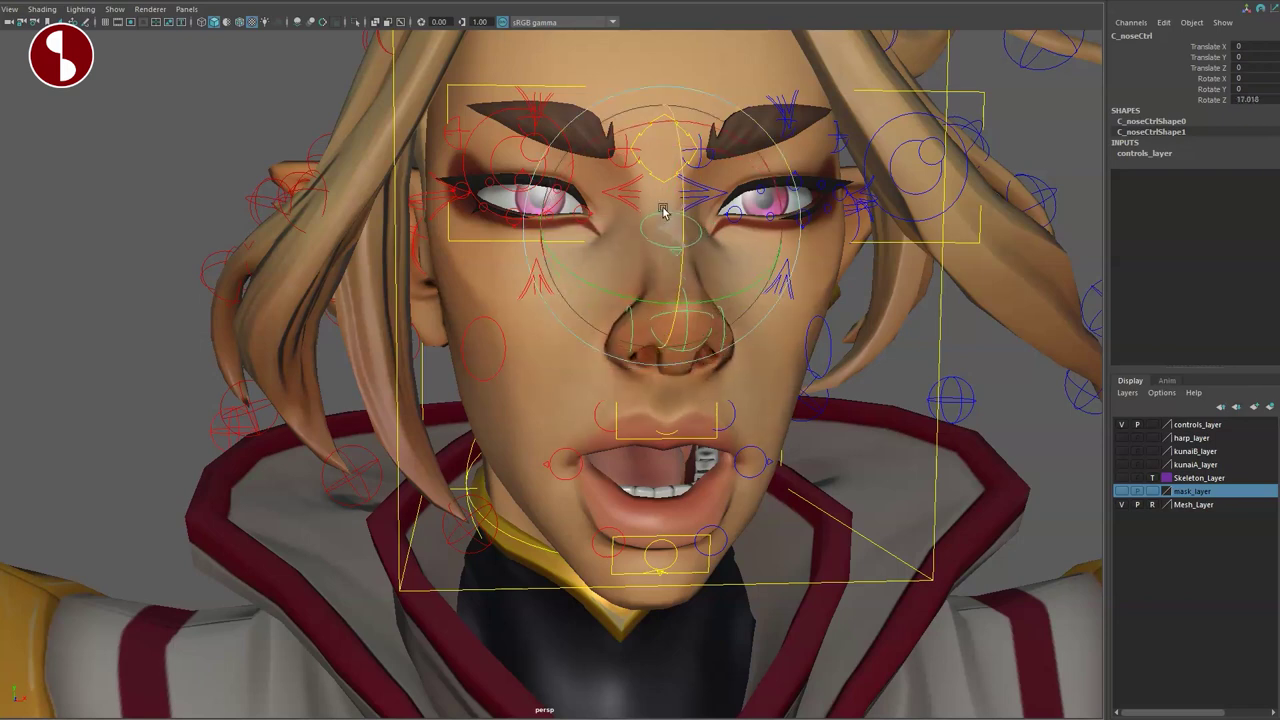
{"action": "key", "text": "q"}
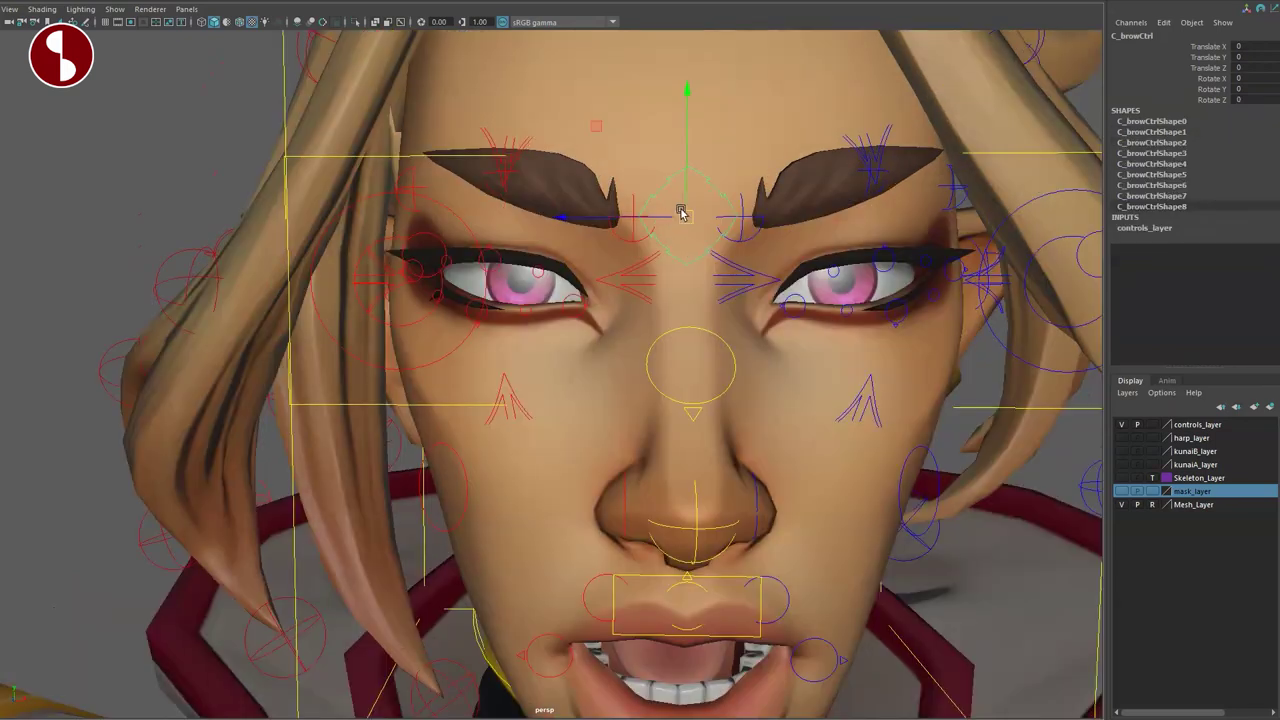
Try moving the central brow control and the individual right eyebrow controls, and undo the moves
{"action": "left_click_drag", "start_coordinate": [686, 215], "coordinate": [596, 138]}
{"action": "key", "text": "ctrl+z"}
{"action": "left_click", "coordinate": [636, 220]}
{"action": "key", "text": "ctrl+z"}
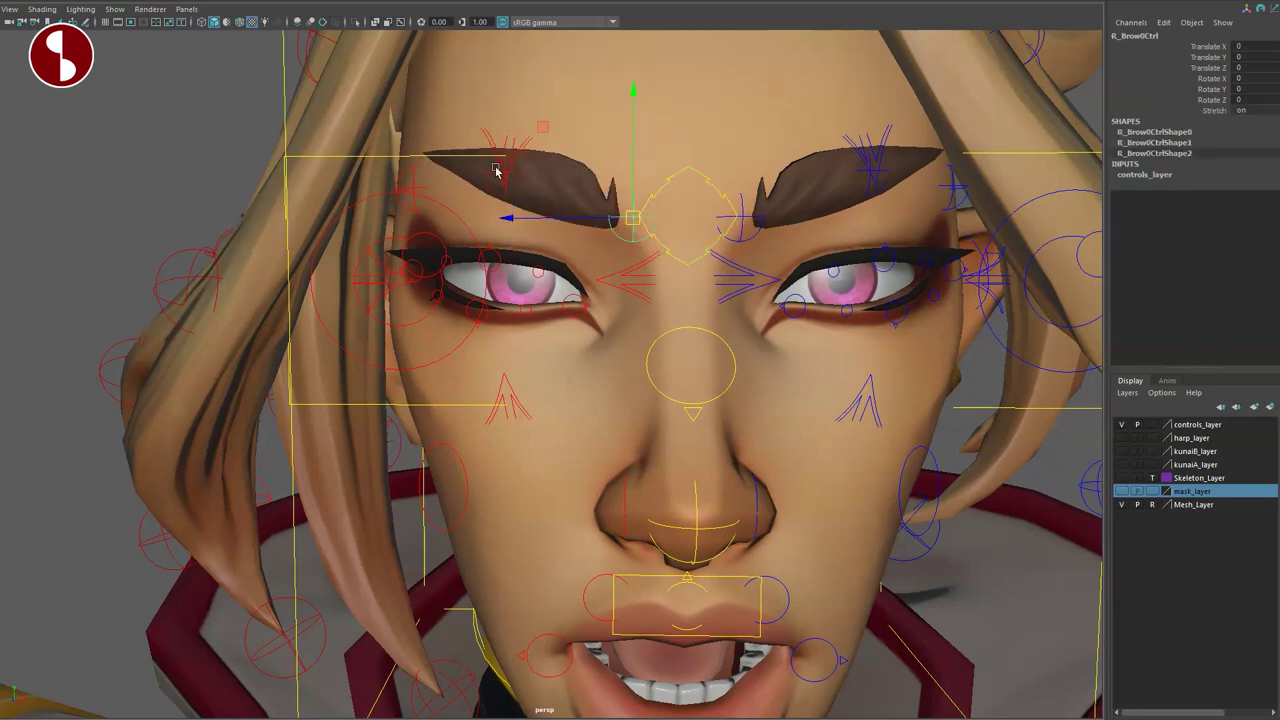
{"action": "left_click_drag", "start_coordinate": [476, 205], "coordinate": [614, 118], "text": "alt"}
{"action": "key", "text": "ctrl+z"}
{"action": "left_click_drag", "start_coordinate": [516, 198], "coordinate": [520, 140]}
{"action": "key", "text": "ctrl+z"}
Try rotating the right eyeball's main control and adjusting its Blink and Iris Scale attributes
{"action": "left_click", "coordinate": [486, 290]}
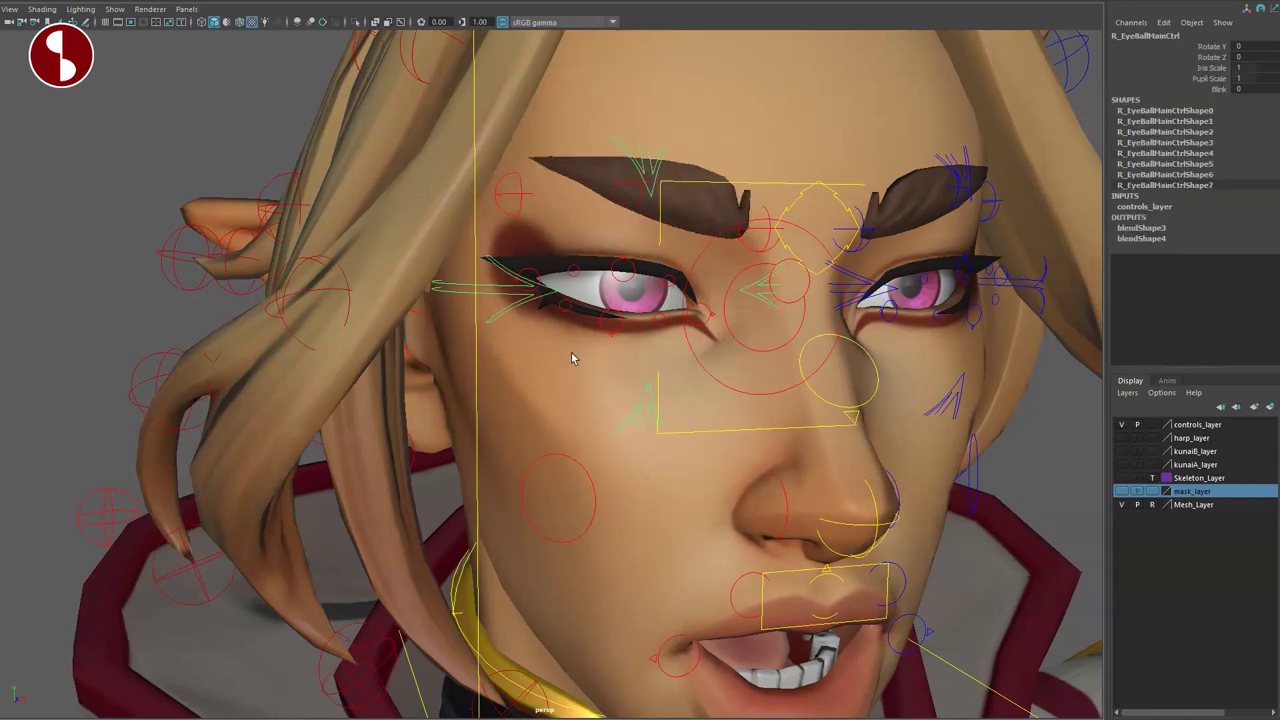
{"action": "left_click_drag", "start_coordinate": [639, 266], "coordinate": [696, 294]}
{"action": "left_click", "coordinate": [1202, 90]}
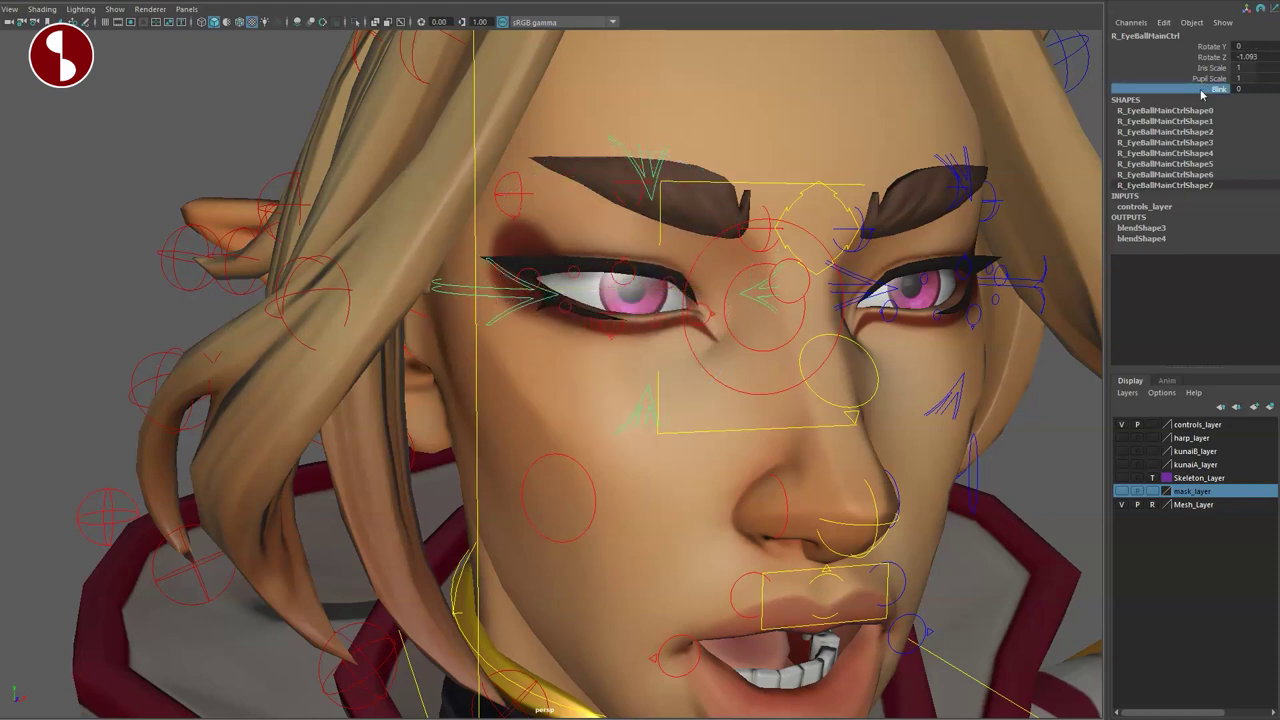
{"action": "middle_click_drag", "start_coordinate": [960, 132], "coordinate": [883, 137]}
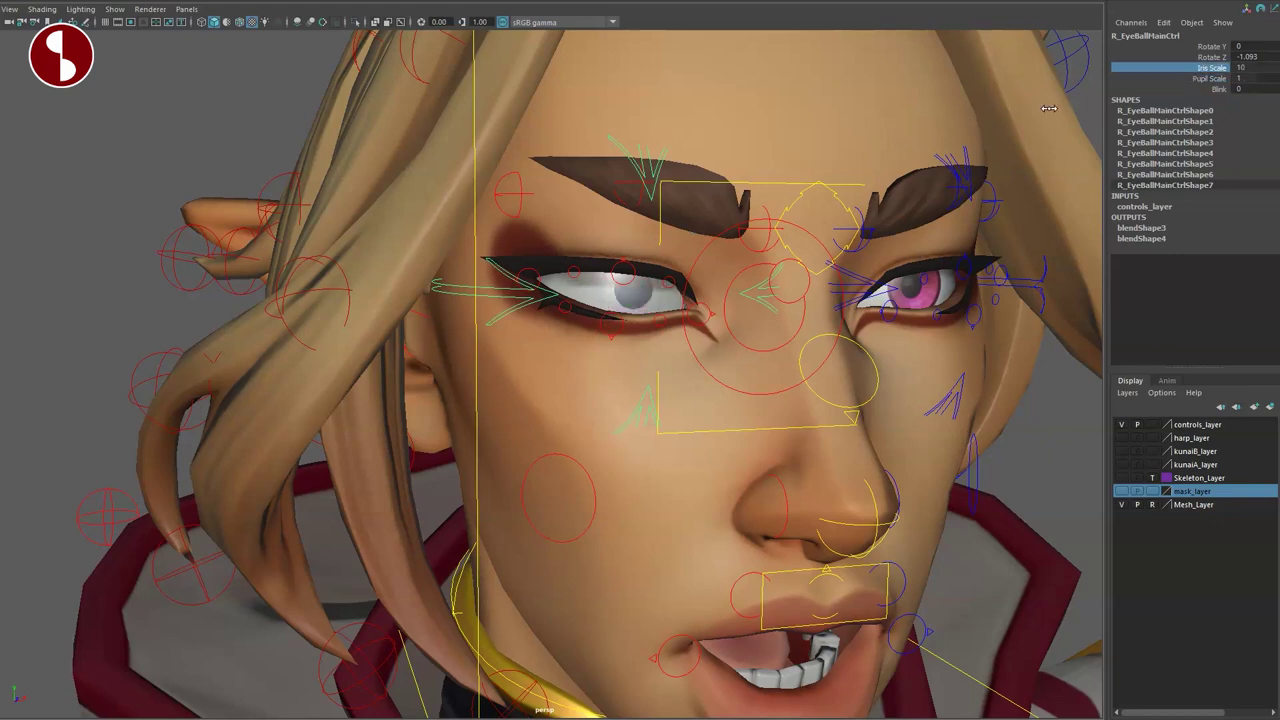
Try moving the right eye's inner-corner and upper eyelid controls, and undo the moves
{"action": "right_click_drag", "start_coordinate": [754, 332], "coordinate": [978, 466], "text": "alt"}
{"action": "left_click", "coordinate": [893, 425]}
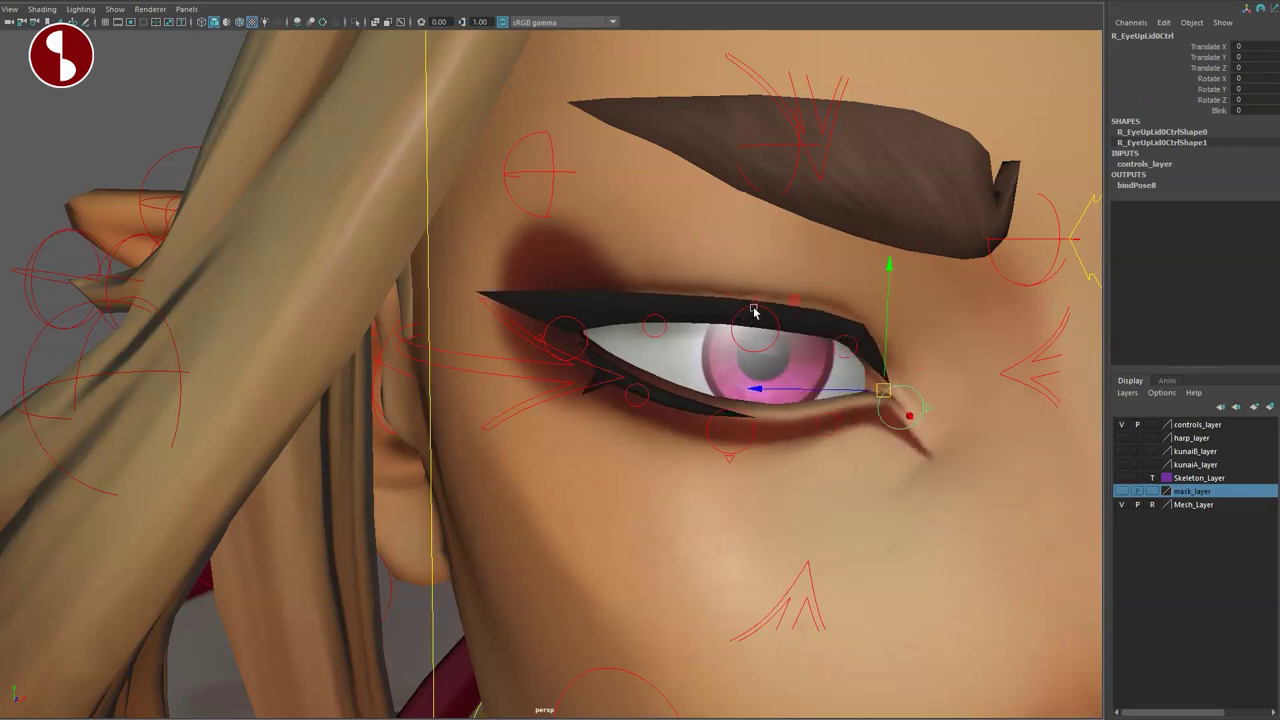
{"action": "mouse_move", "coordinate": [756, 328]}
{"action": "left_mouse_down"}
{"action": "mouse_move", "coordinate": [760, 260]}
{"action": "mouse_move", "coordinate": [749, 394]}
{"action": "mouse_move", "coordinate": [760, 260]}
{"action": "mouse_move", "coordinate": [756, 326]}
{"action": "left_mouse_up"}
{"action": "left_click", "coordinate": [849, 348]}
{"action": "left_click_drag", "start_coordinate": [837, 334], "coordinate": [856, 262]}
{"action": "key", "text": "ctrl+z"}
Show the harp, kunai and skeleton layers and select the splitBCtrl control
{"action": "scroll", "coordinate": [920, 445], "scroll_direction": "down", "scroll_amount": 10}
{"action": "left_click_drag", "start_coordinate": [918, 443], "coordinate": [785, 407], "text": "alt"}
{"action": "right_click_drag", "start_coordinate": [784, 407], "coordinate": [741, 368], "text": "alt"}
{"action": "left_click", "coordinate": [311, 241]}
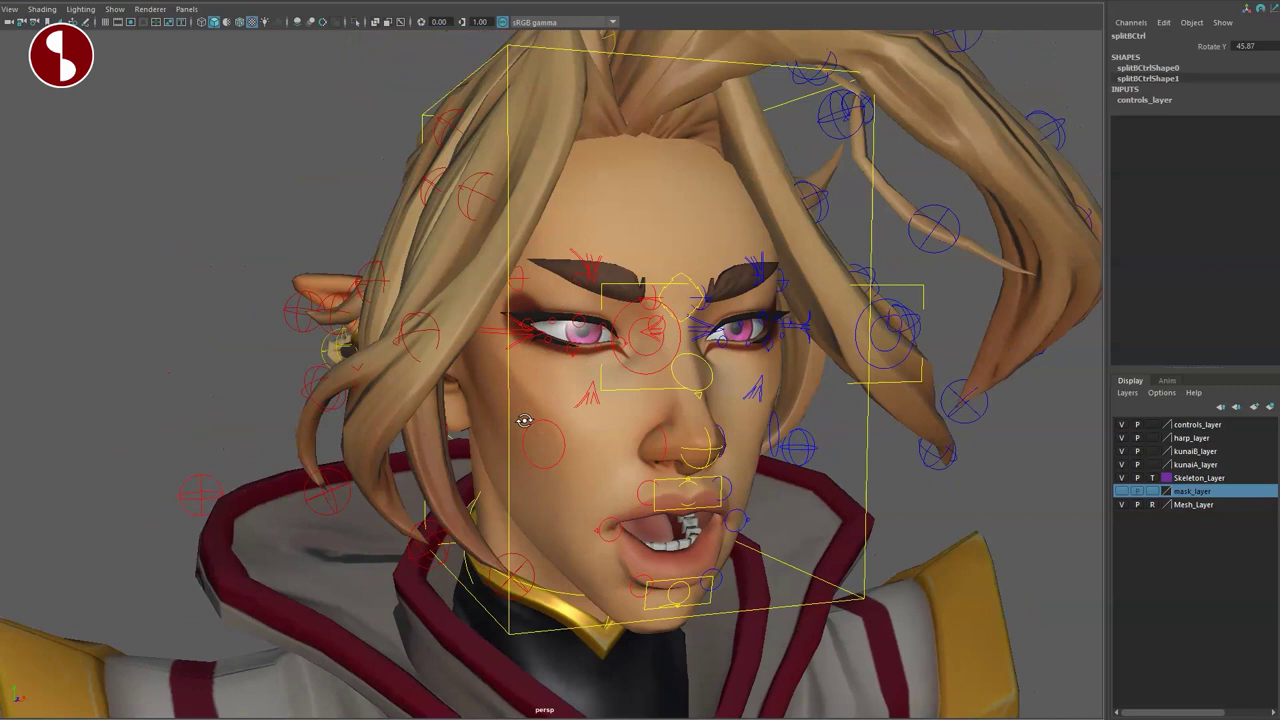
Move the central eye aim control out in front of the face to about 19.627, -0.776, 2.527
{"action": "right_click_drag", "start_coordinate": [521, 422], "coordinate": [352, 384], "text": "alt"}
{"action": "left_click_drag", "start_coordinate": [352, 383], "coordinate": [585, 388], "text": "alt"}
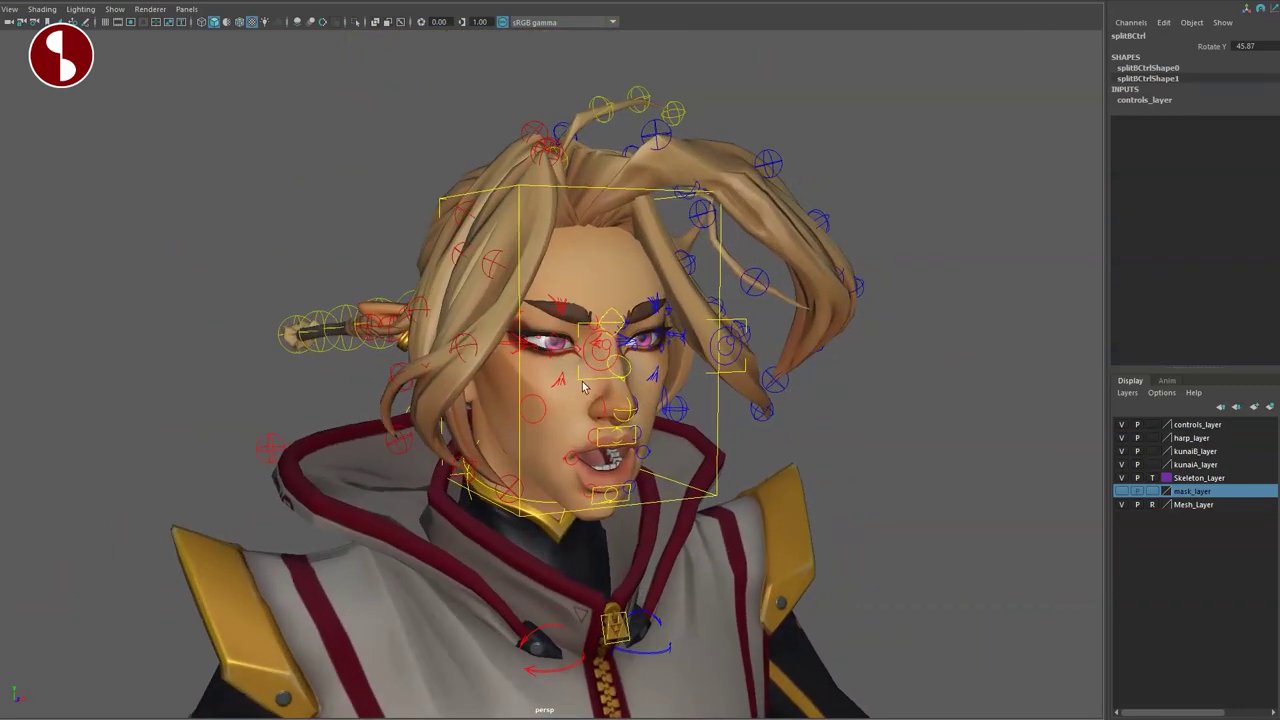
{"action": "left_click", "coordinate": [587, 381]}
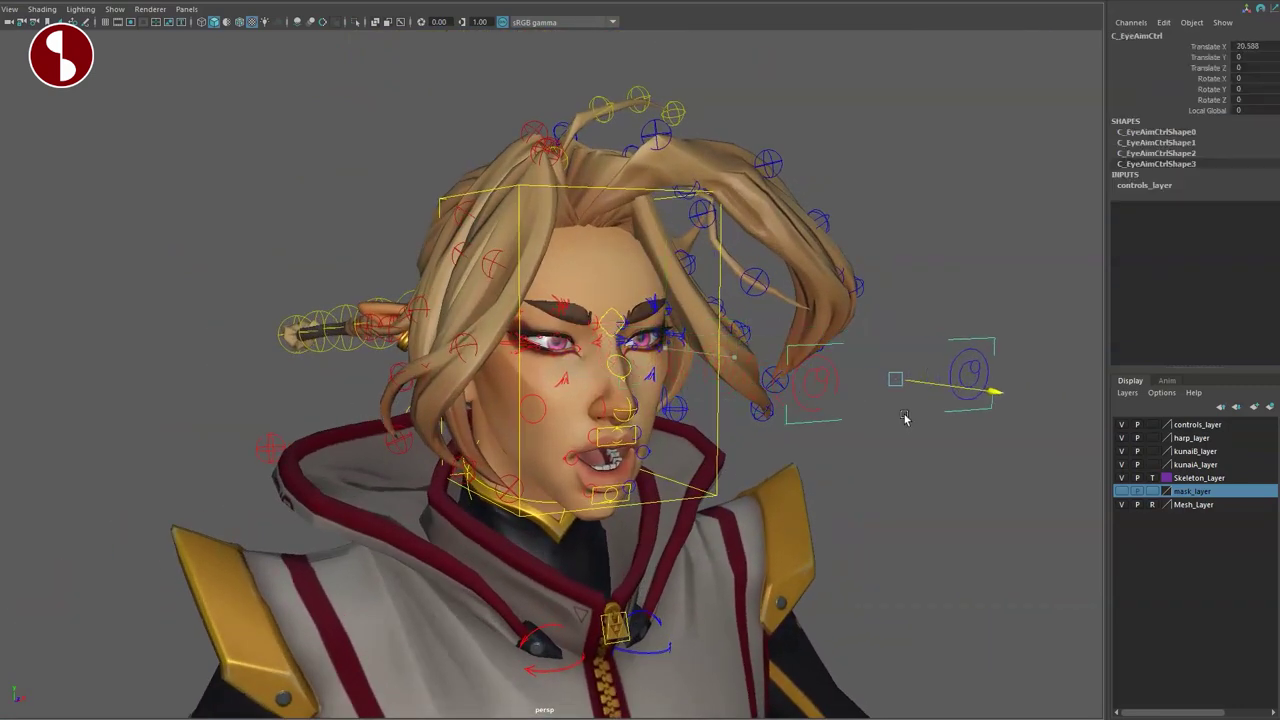
{"action": "left_click_drag", "start_coordinate": [885, 372], "coordinate": [828, 390]}
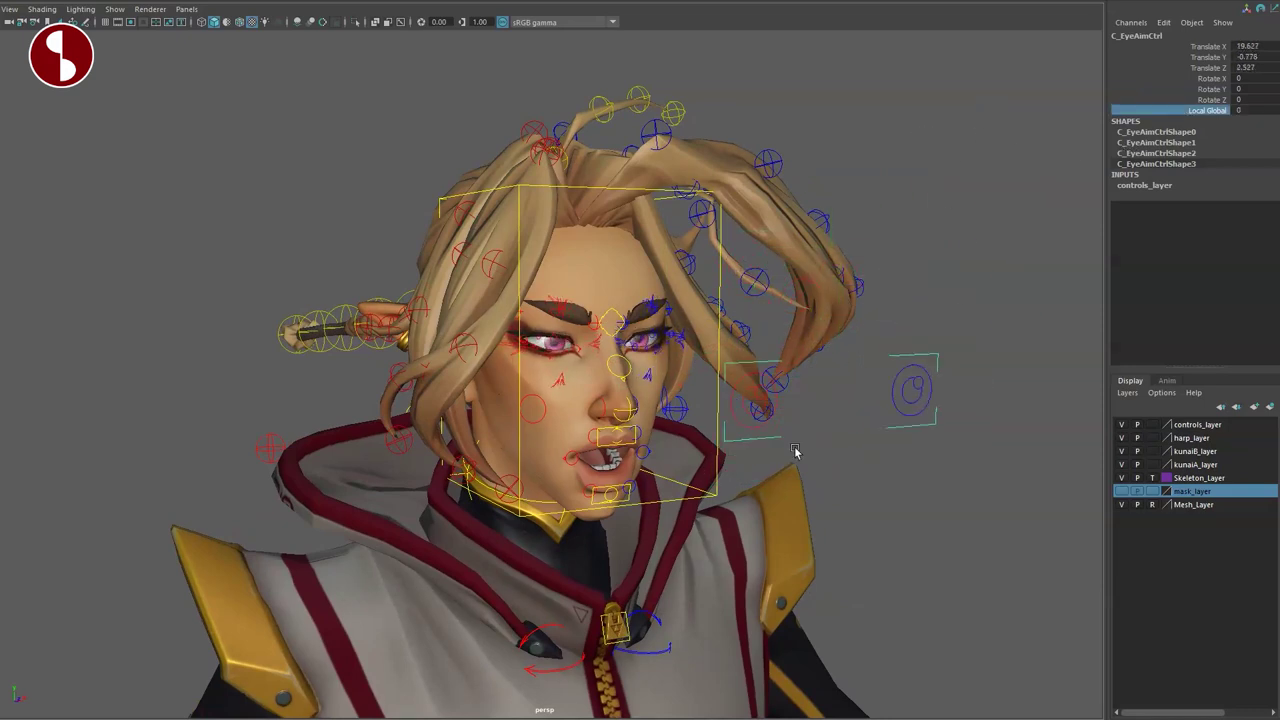
Try moving the right eye's individual aim control around, and return it to its starting position
{"action": "left_click", "coordinate": [768, 436]}
{"action": "left_click_drag", "start_coordinate": [757, 400], "coordinate": [740, 383]}
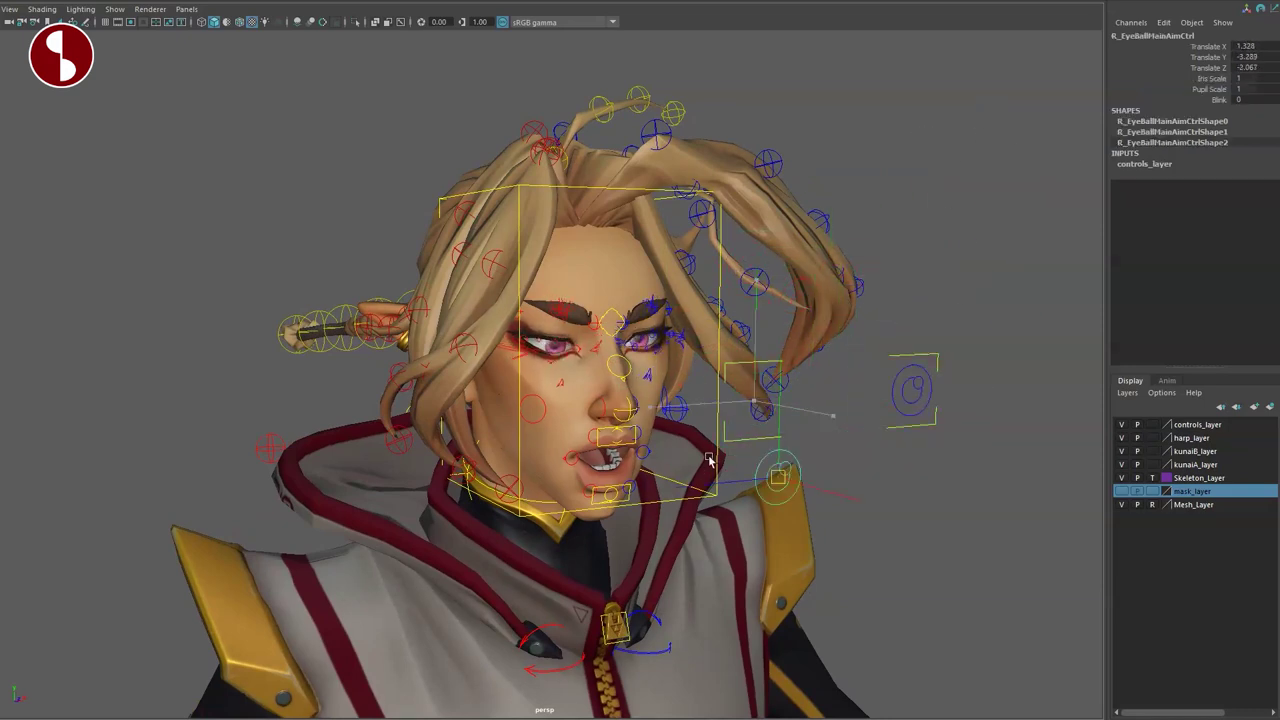
{"action": "left_click_drag", "start_coordinate": [730, 443], "coordinate": [865, 263]}
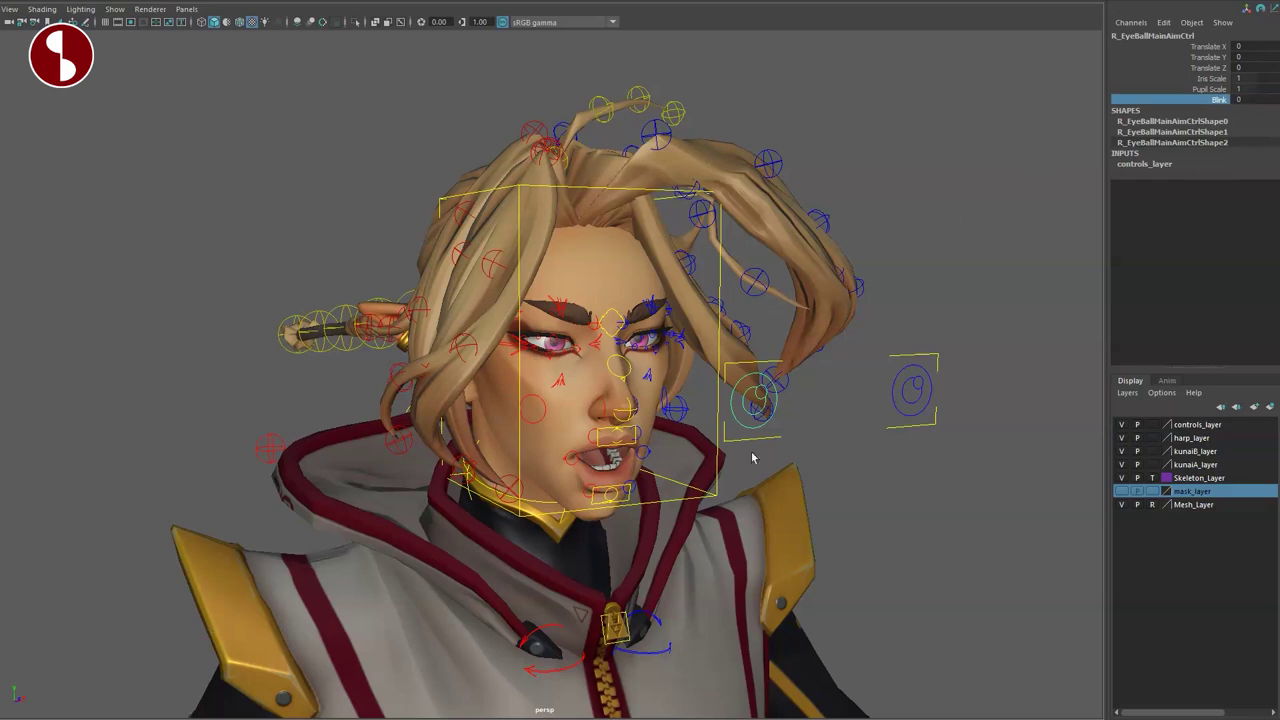
Try rotating the left ear's base and second controls in a close-up view, and undo the rotation
{"action": "right_click_drag", "start_coordinate": [723, 443], "coordinate": [954, 491], "text": "alt"}
{"action": "left_click_drag", "start_coordinate": [954, 491], "coordinate": [594, 520], "text": "alt"}
{"action": "right_click_drag", "start_coordinate": [594, 520], "coordinate": [642, 498], "text": "alt"}
{"action": "middle_click_drag", "start_coordinate": [642, 498], "coordinate": [535, 437], "text": "alt"}
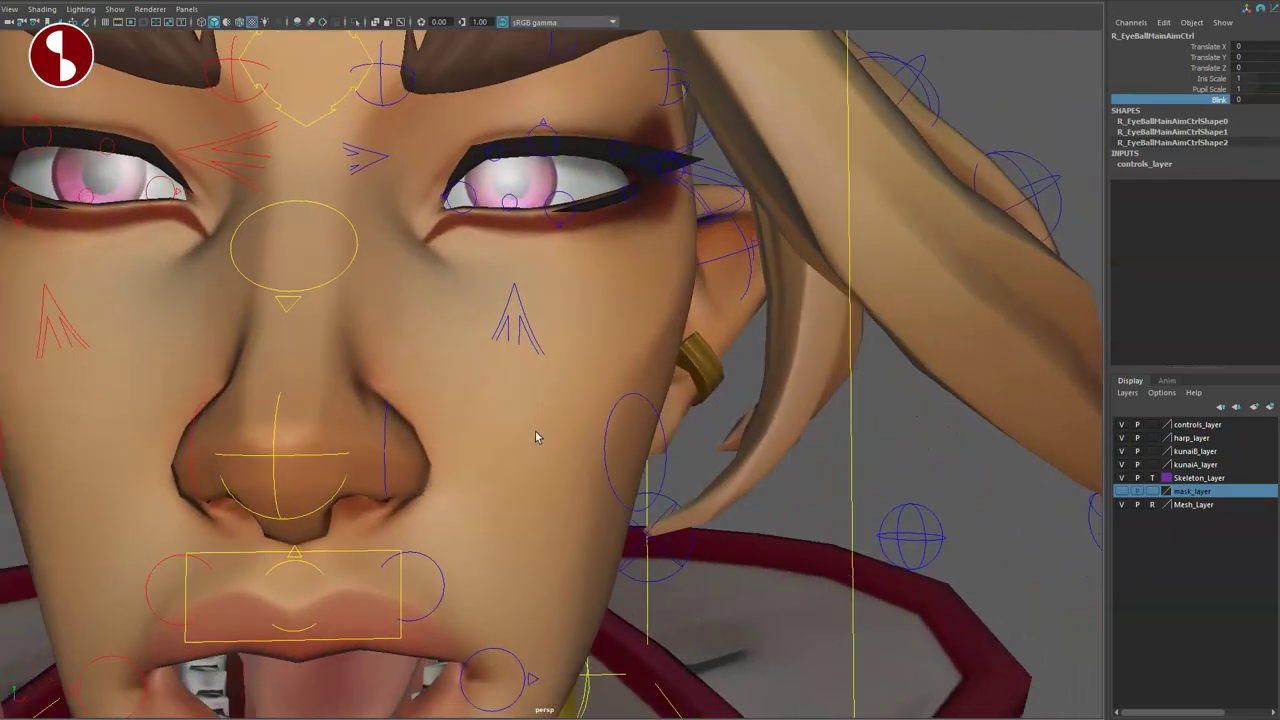
{"action": "left_click_drag", "start_coordinate": [535, 437], "coordinate": [562, 416], "text": "alt"}
{"action": "left_click_drag", "start_coordinate": [547, 364], "coordinate": [604, 354], "text": "alt"}
{"action": "left_click", "coordinate": [550, 290]}
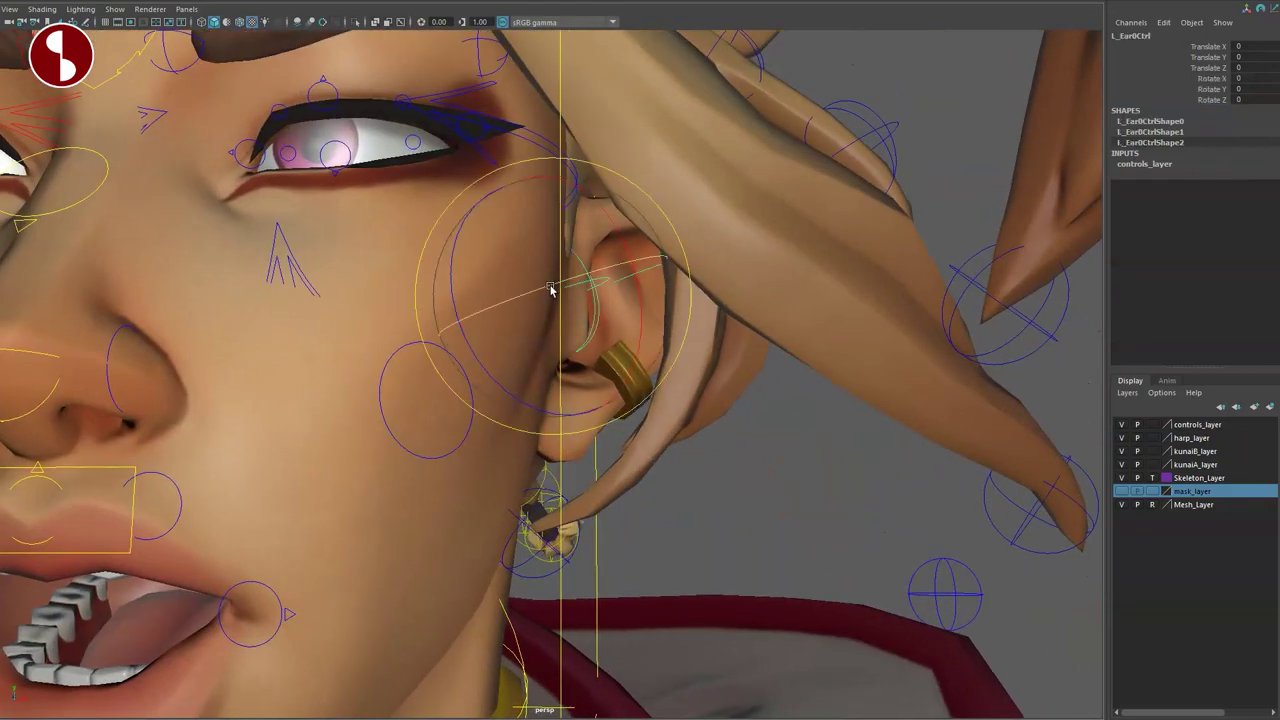
{"action": "left_click", "coordinate": [624, 289]}
{"action": "left_click_drag", "start_coordinate": [624, 289], "coordinate": [648, 262]}
{"action": "key", "text": "ctrl+z"}
Try scaling the left ear's second control
{"action": "left_click_drag", "start_coordinate": [552, 393], "coordinate": [593, 377], "text": "alt"}
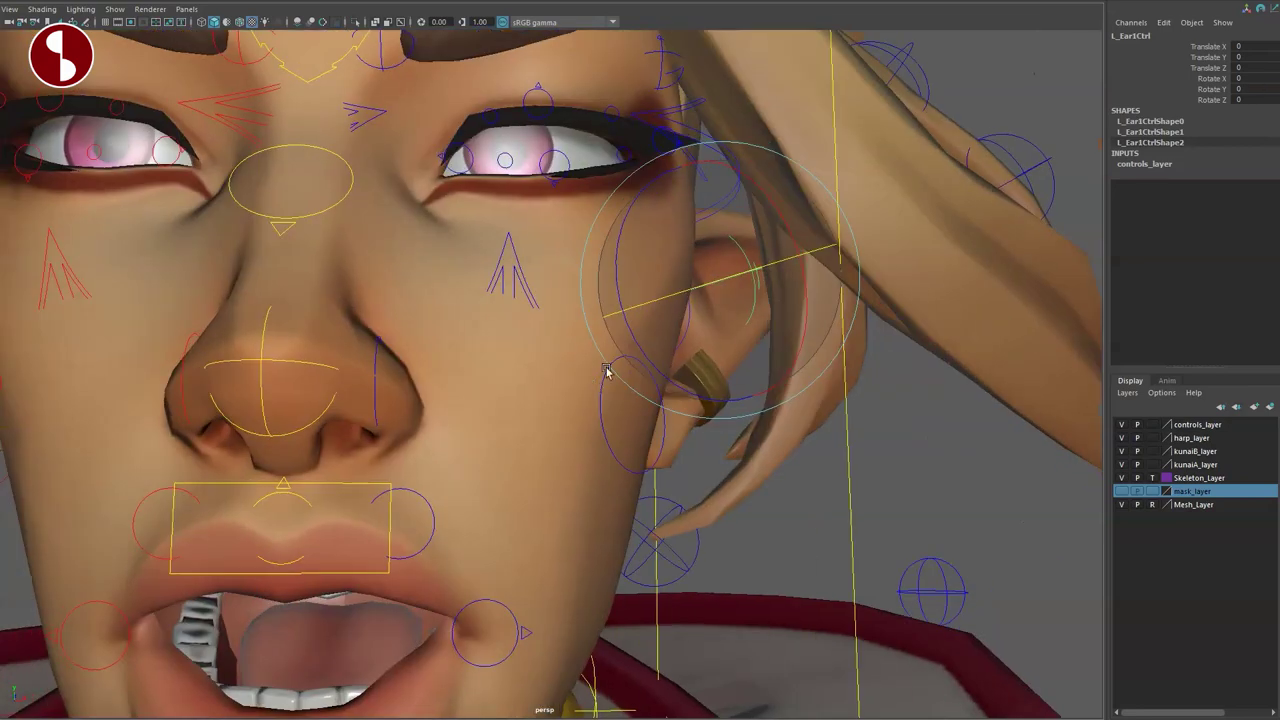
{"action": "key", "text": "r"}
{"action": "left_click_drag", "start_coordinate": [717, 284], "coordinate": [774, 266]}
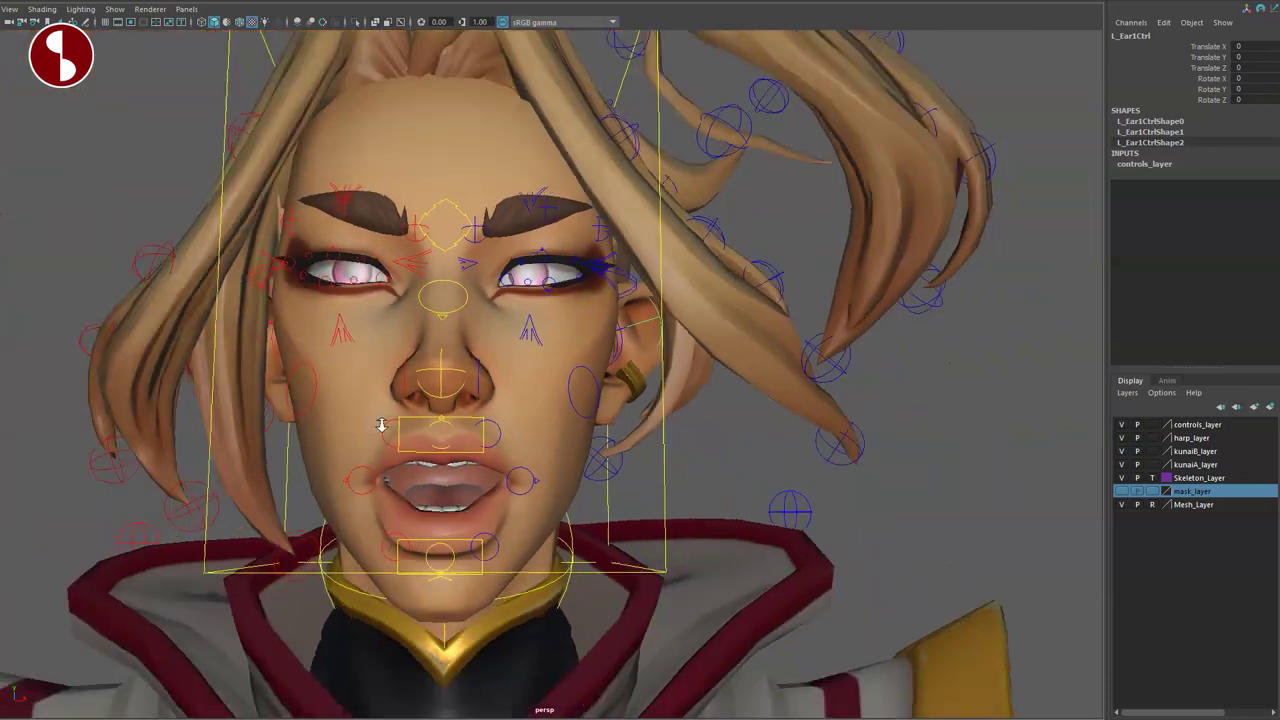
Try moving the right ear's controls and rotating its base control in a close-up side view
{"action": "right_click_drag", "start_coordinate": [382, 425], "coordinate": [370, 422], "text": "alt"}
{"action": "middle_click_drag", "start_coordinate": [370, 422], "coordinate": [580, 366], "text": "alt"}
{"action": "left_click_drag", "start_coordinate": [580, 366], "coordinate": [790, 372], "text": "alt"}
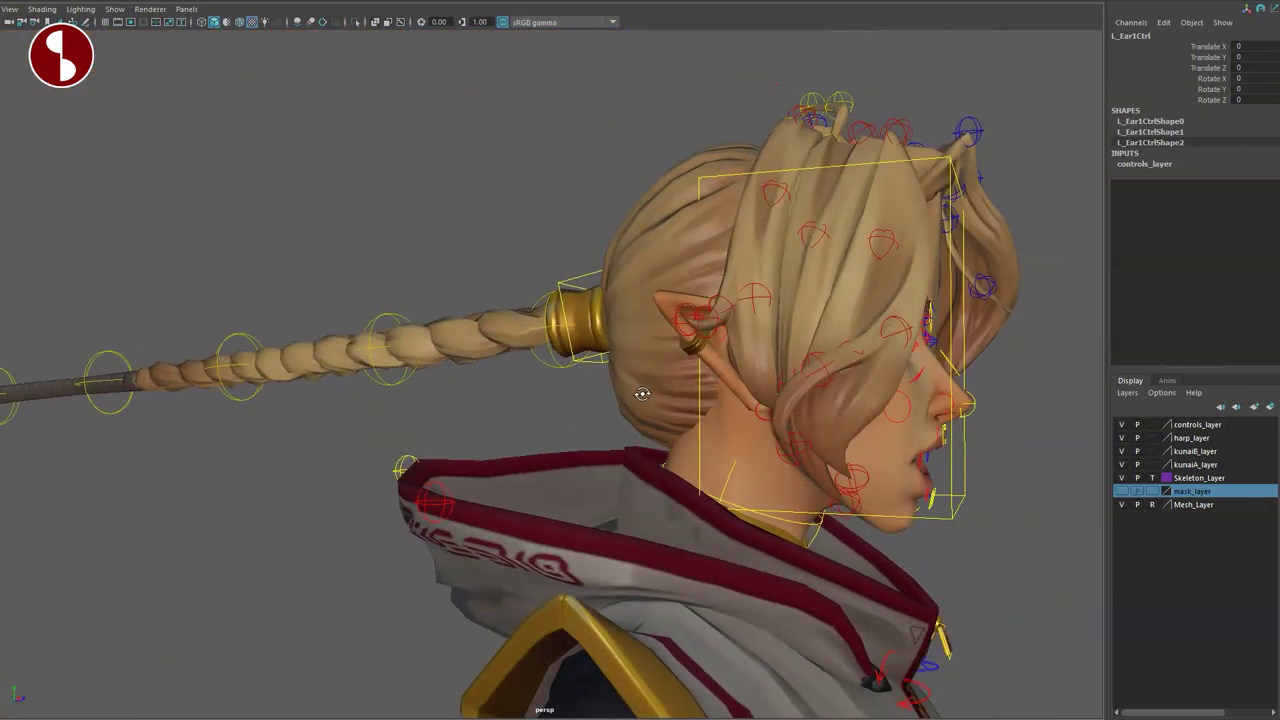
{"action": "right_click_drag", "start_coordinate": [620, 470], "coordinate": [740, 492], "text": "alt"}
{"action": "left_click_drag", "start_coordinate": [740, 492], "coordinate": [531, 363], "text": "alt"}
{"action": "left_click", "coordinate": [662, 287]}
{"action": "key", "text": "w"}
{"action": "left_click_drag", "start_coordinate": [684, 284], "coordinate": [771, 186]}
{"action": "left_click", "coordinate": [746, 281]}
{"action": "left_click_drag", "start_coordinate": [746, 284], "coordinate": [953, 106]}
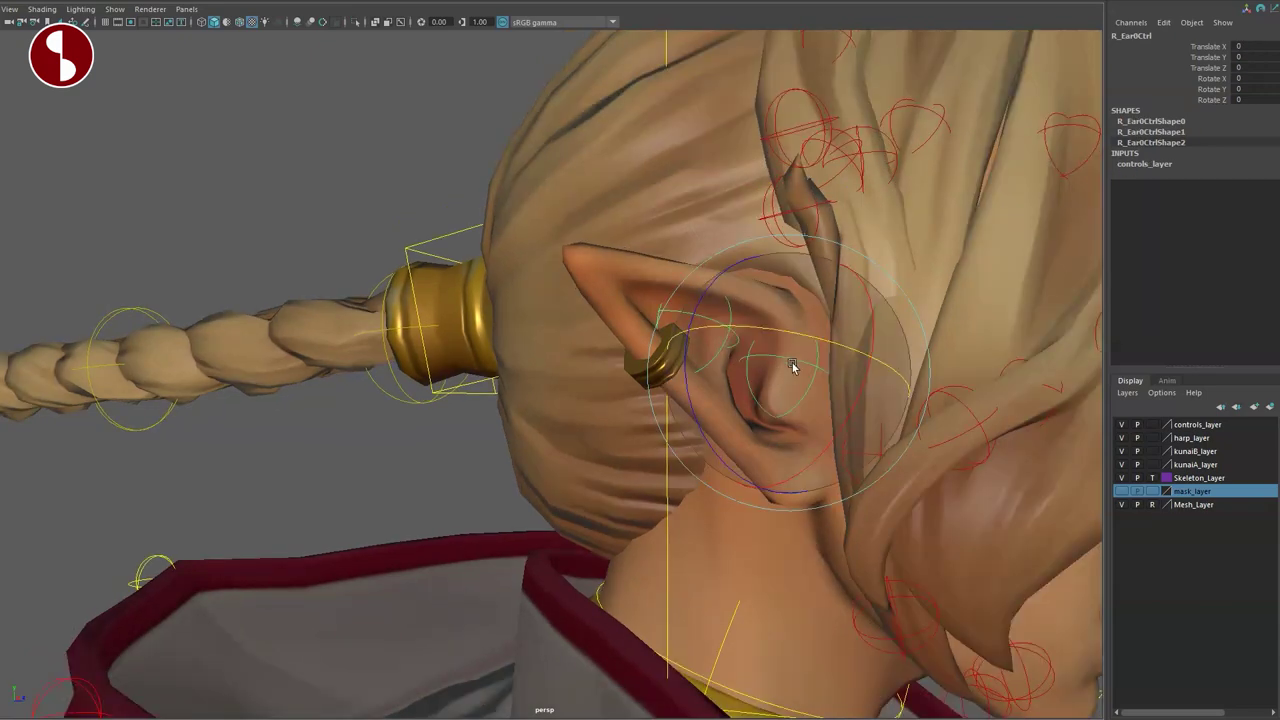
{"action": "left_click_drag", "start_coordinate": [789, 366], "coordinate": [869, 474]}
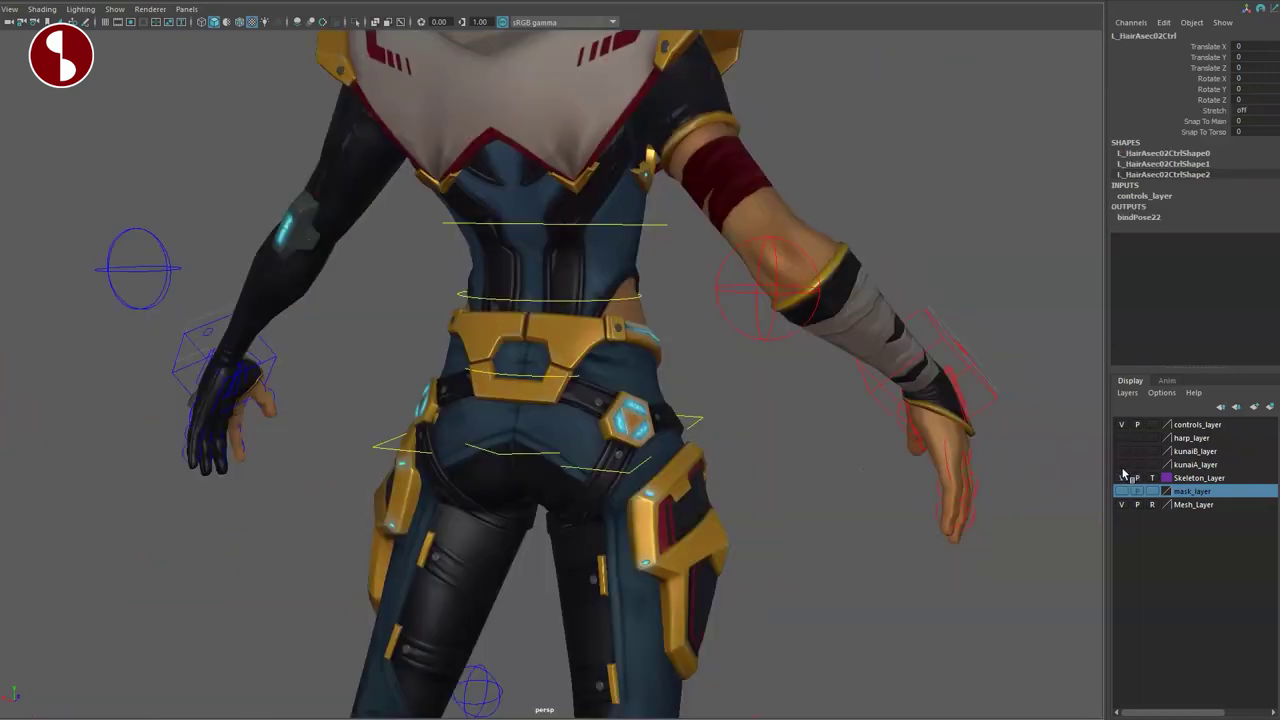
Show the kunaiA, kunaiB and harp layers
{"action": "left_click", "coordinate": [1121, 464]}
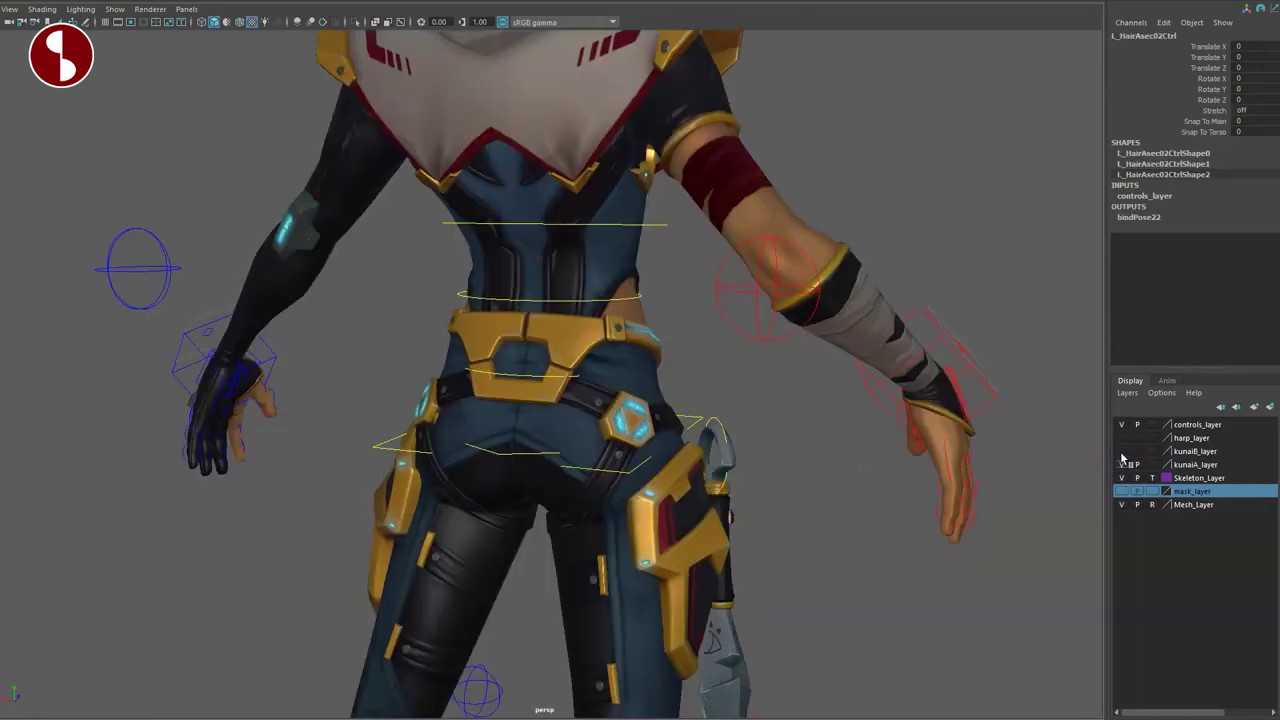
{"action": "left_click", "coordinate": [1121, 451]}
{"action": "left_click", "coordinate": [1121, 437]}
Try the dynamic parent options of the kunai B control, including HipRef and LHandRef, and finish on CharRef
{"action": "left_click_drag", "start_coordinate": [606, 408], "coordinate": [750, 426], "text": "alt"}
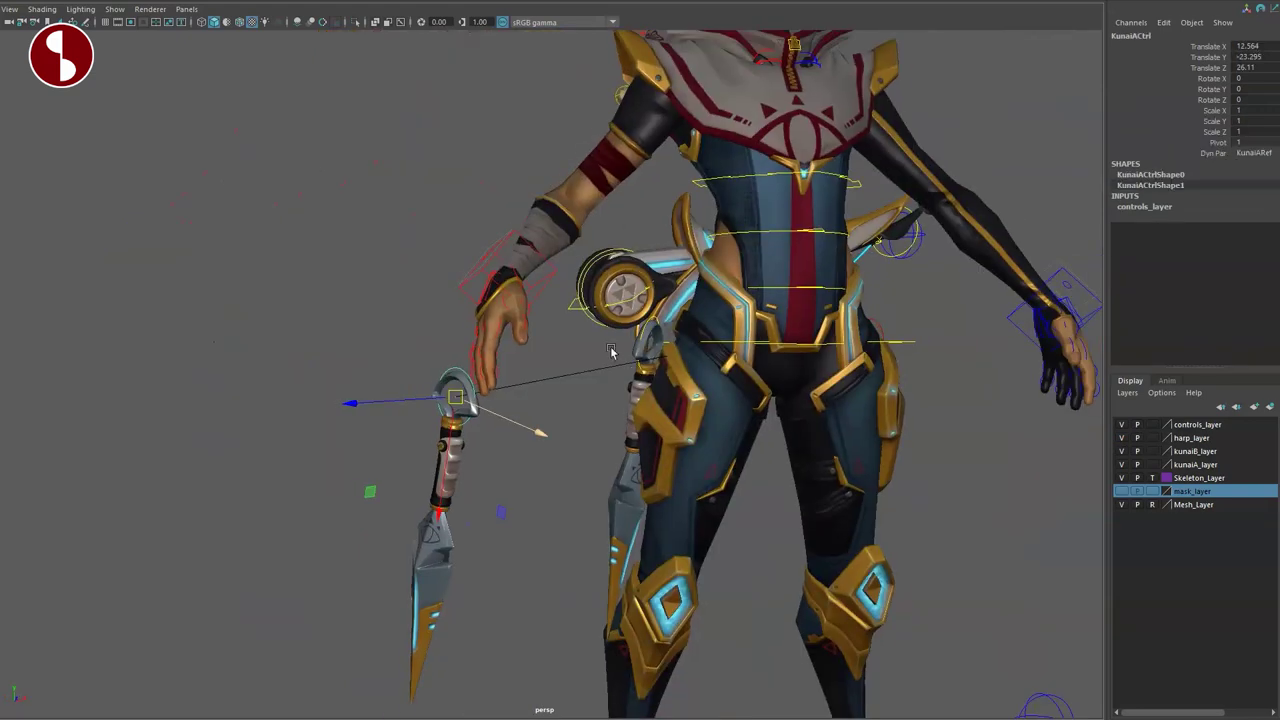
{"action": "left_click_drag", "start_coordinate": [611, 351], "coordinate": [265, 336], "text": "alt"}
{"action": "left_click_drag", "start_coordinate": [383, 377], "coordinate": [537, 418], "text": "alt"}
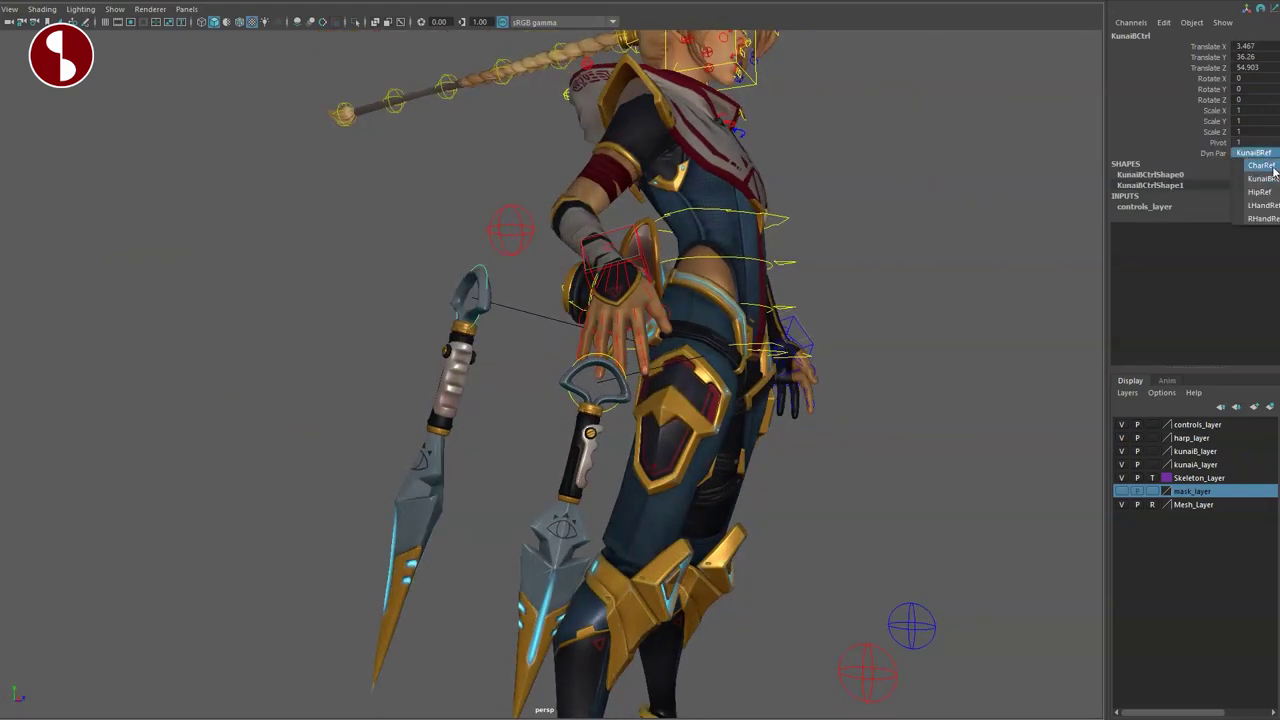
{"action": "left_click", "coordinate": [1268, 178]}
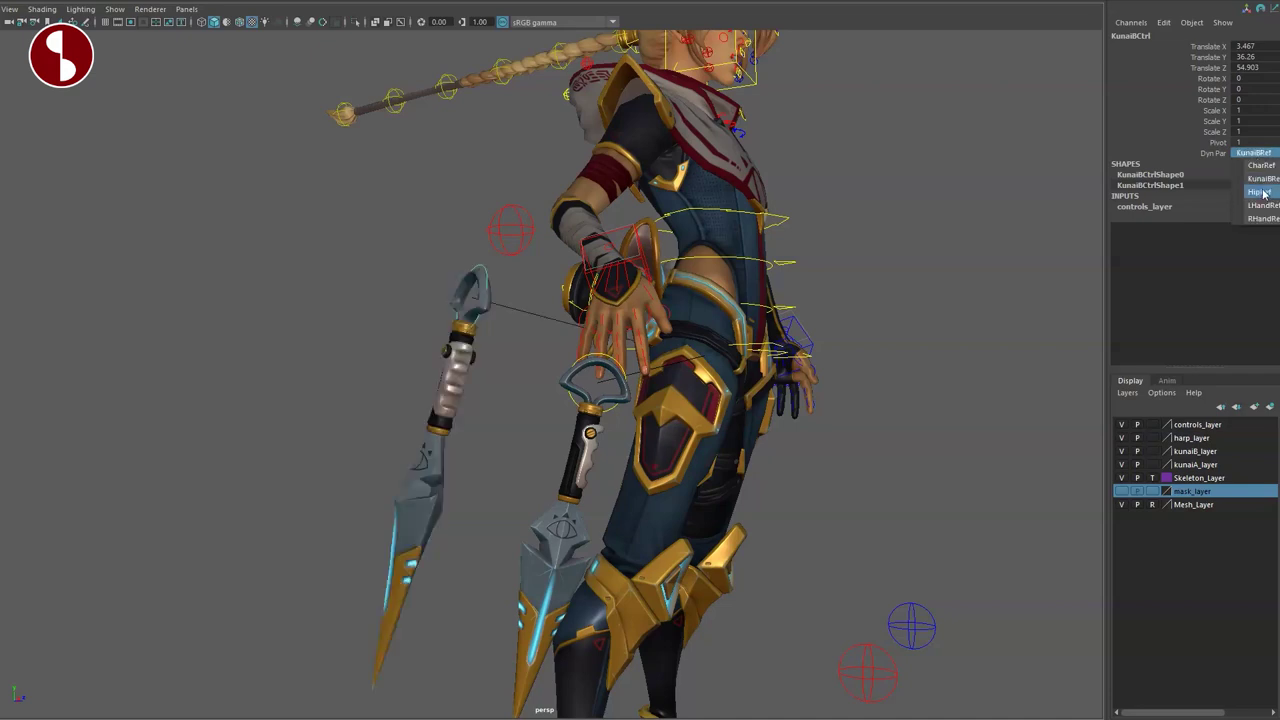
{"action": "left_click", "coordinate": [1261, 192]}
{"action": "left_click", "coordinate": [1264, 204]}
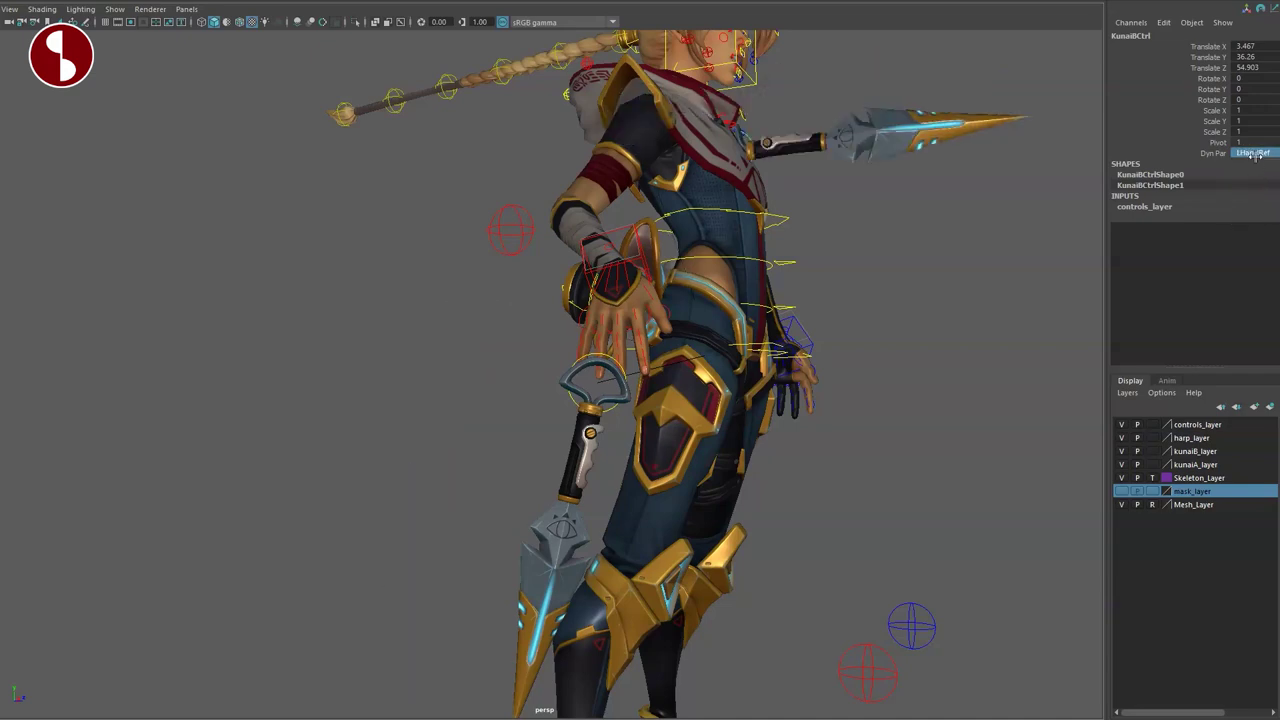
{"action": "left_click", "coordinate": [1261, 167]}
Reposition the kunai A control beside the right hand at about 17.039, -34.865, 33.947 and rotate it to about -29.283, -38.458, 41.533
{"action": "left_click_drag", "start_coordinate": [613, 410], "coordinate": [740, 392], "text": "alt"}
{"action": "middle_click_drag", "start_coordinate": [740, 392], "coordinate": [572, 334], "text": "alt"}
{"action": "left_click", "coordinate": [434, 329]}
{"action": "key", "text": "e"}
{"action": "mouse_move", "coordinate": [430, 360]}
{"action": "left_mouse_down"}
{"action": "mouse_move", "coordinate": [449, 234]}
{"action": "mouse_move", "coordinate": [441, 368]}
{"action": "mouse_move", "coordinate": [354, 366]}
{"action": "left_mouse_up"}
{"action": "key", "text": "w"}
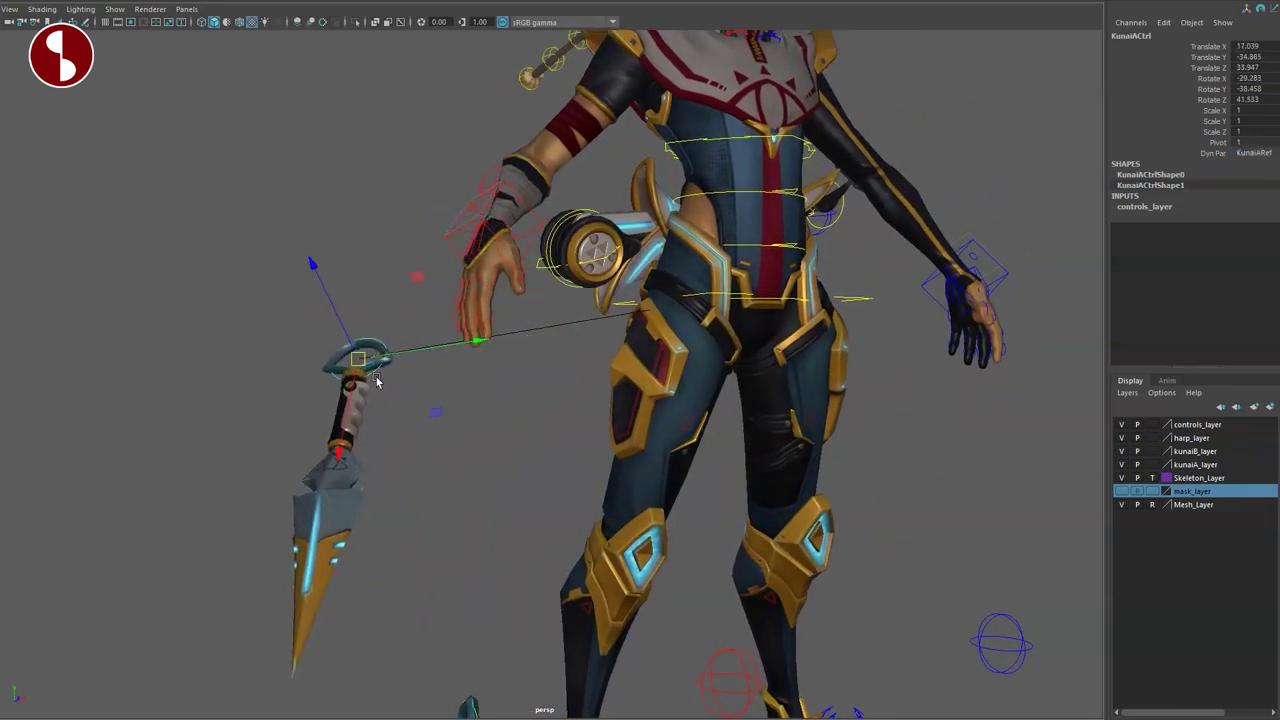
Examine the character, kunai and harp controls in wireframe from several sides, and return to textured display
{"action": "key", "text": "4"}
{"action": "left_click_drag", "start_coordinate": [448, 446], "coordinate": [424, 456], "text": "alt"}
{"action": "left_click", "coordinate": [423, 457]}
{"action": "key", "text": "6"}
{"action": "mouse_move", "coordinate": [496, 368]}
{"action": "left_mouse_down", "text": "alt"}
{"action": "mouse_move", "coordinate": [697, 379]}
{"action": "mouse_move", "coordinate": [538, 387]}
{"action": "left_mouse_up", "text": "alt"}
{"action": "key", "text": "4"}
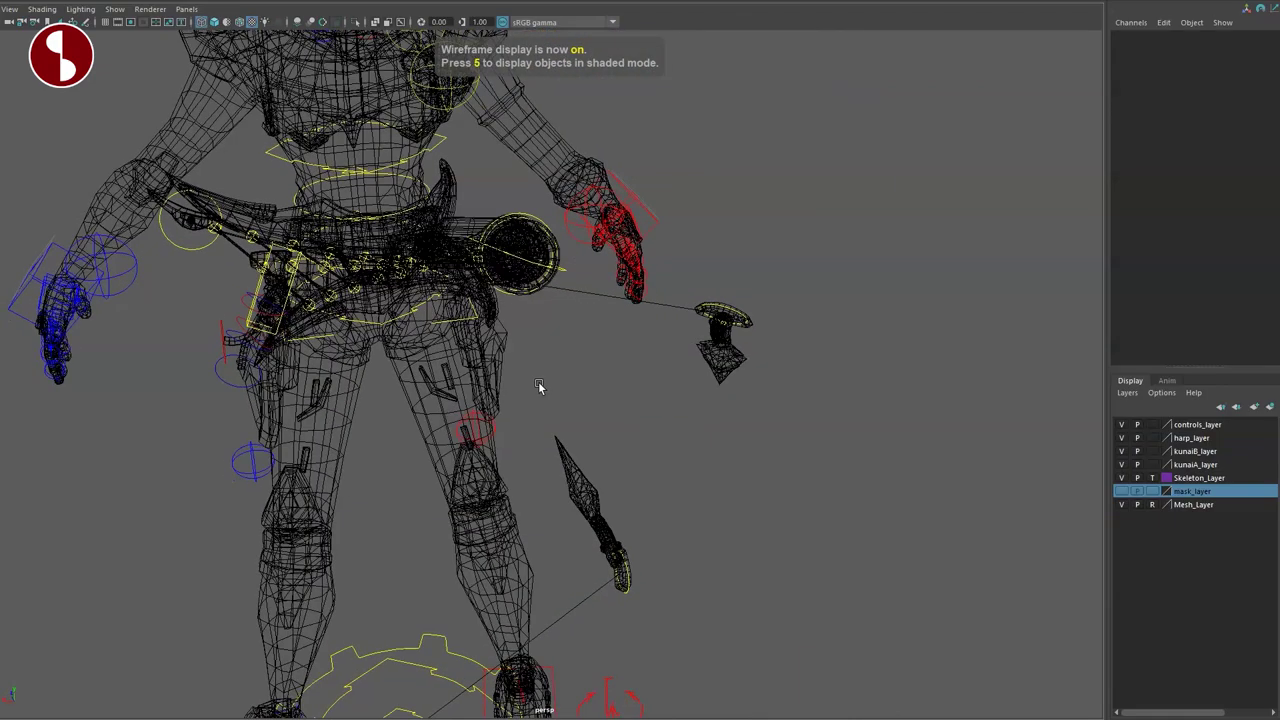
{"action": "mouse_move", "coordinate": [345, 352]}
{"action": "left_mouse_down", "text": "alt"}
{"action": "mouse_move", "coordinate": [290, 330]}
{"action": "mouse_move", "coordinate": [667, 410]}
{"action": "mouse_move", "coordinate": [549, 349]}
{"action": "left_mouse_up", "text": "alt"}
{"action": "key", "text": "6"}
Place the harp's poser control at about -74.628, 8.47, -39.349, rotate it to about 5.946, 29.369, -13.796, and select its Match Base attribute
{"action": "key", "text": "f"}
{"action": "key", "text": "e"}
{"action": "left_click_drag", "start_coordinate": [351, 394], "coordinate": [370, 364]}
{"action": "key", "text": "q"}
{"action": "left_click_drag", "start_coordinate": [822, 376], "coordinate": [949, 265], "text": "alt"}
{"action": "scroll", "coordinate": [950, 267], "scroll_direction": "down", "scroll_amount": 2}
{"action": "middle_click_drag", "start_coordinate": [950, 267], "coordinate": [950, 310], "text": "alt"}
{"action": "left_click", "coordinate": [1176, 112]}
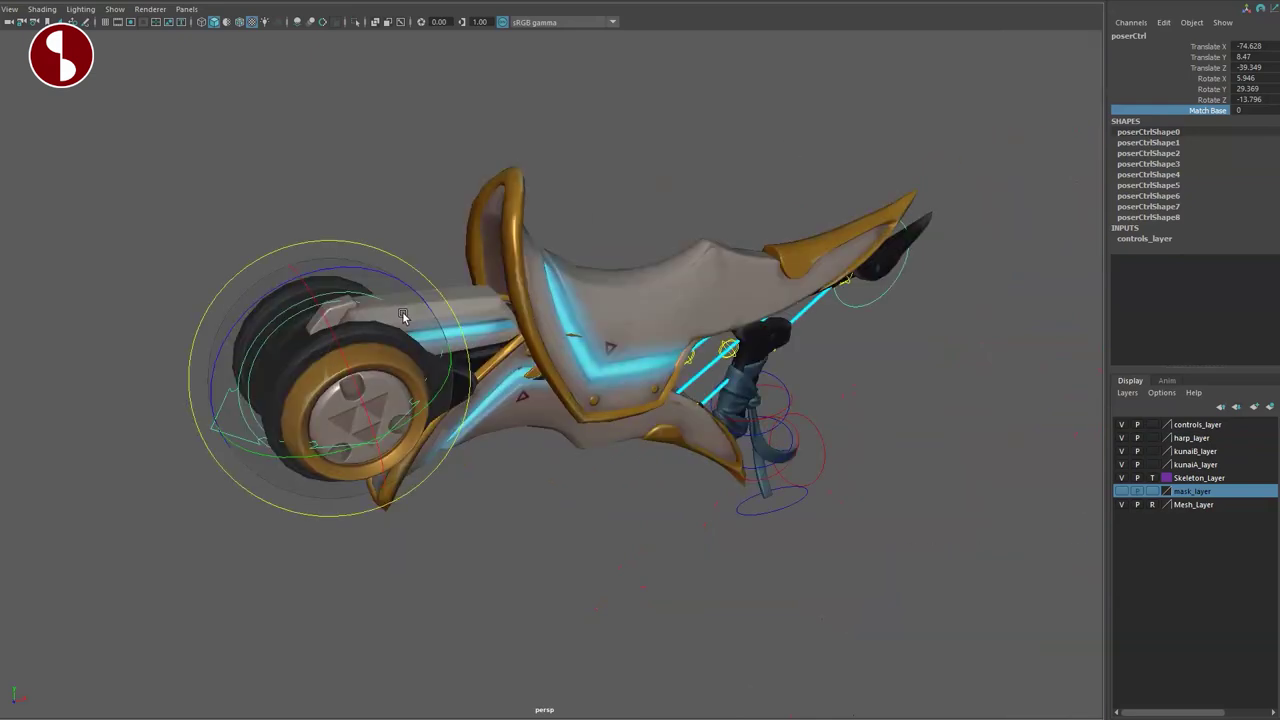
{"action": "mouse_move", "coordinate": [403, 318]}
{"action": "left_mouse_down"}
{"action": "mouse_move", "coordinate": [343, 271]}
{"action": "mouse_move", "coordinate": [405, 328]}
{"action": "left_mouse_up"}
Select the harp end control at the dark tip of the upper arm and inspect it from the other side
{"action": "middle_click_drag", "start_coordinate": [815, 390], "coordinate": [717, 384], "text": "alt"}
{"action": "left_click_drag", "start_coordinate": [908, 402], "coordinate": [420, 402], "text": "alt"}
{"action": "left_click", "coordinate": [146, 404]}
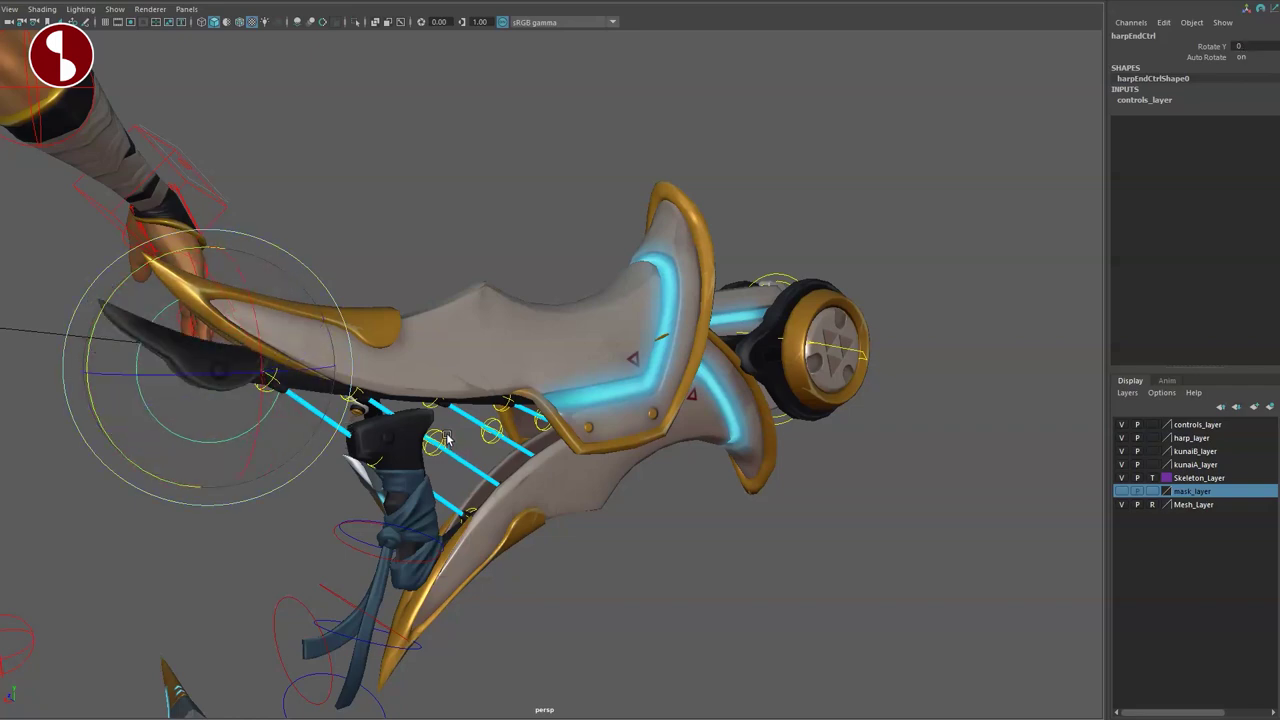
{"action": "key", "text": "q"}
Swing the harp's lower arm open by rotating the split A control to about 62.557 in Y
{"action": "key", "text": "4"}
{"action": "left_click", "coordinate": [682, 468]}
{"action": "left_click_drag", "start_coordinate": [690, 470], "coordinate": [745, 462], "text": "alt"}
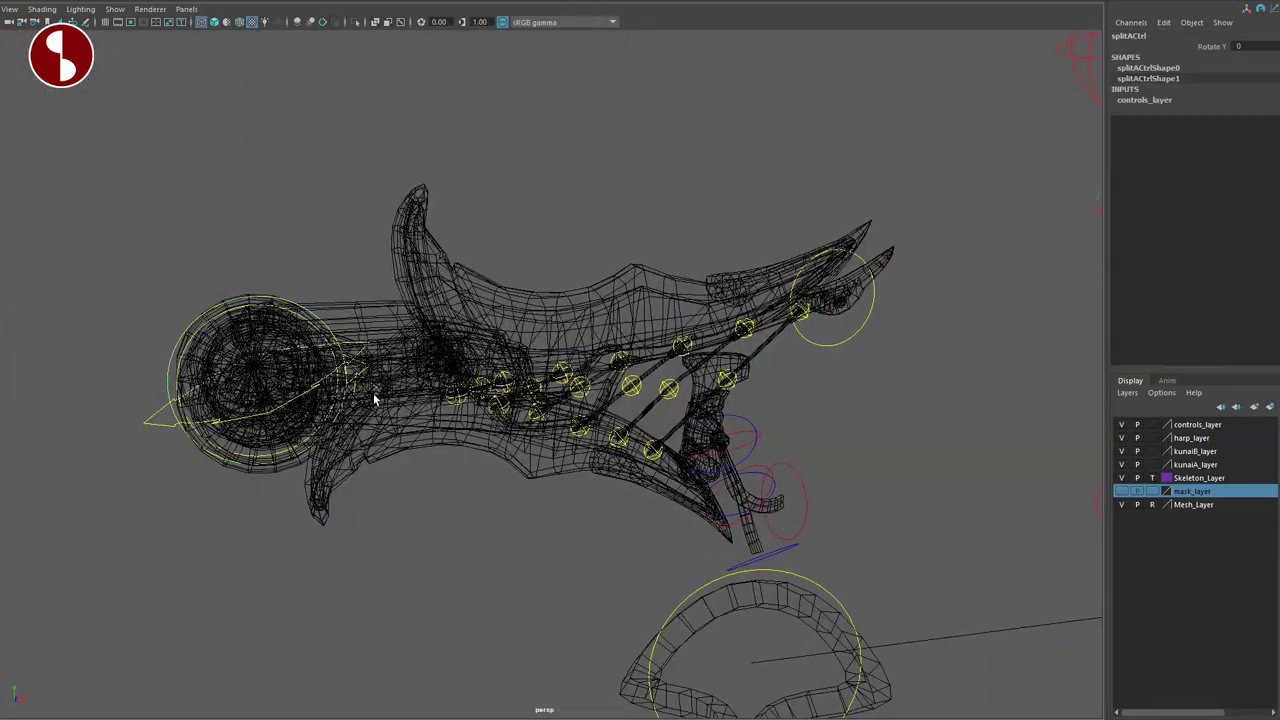
{"action": "key", "text": "5"}
{"action": "key", "text": "6"}
{"action": "left_click_drag", "start_coordinate": [214, 273], "coordinate": [382, 260]}
Try moving the D_String2 control on the harp, and move the left strap's second control to about -0.903, 0.628, 0.594
{"action": "middle_click_drag", "start_coordinate": [540, 370], "coordinate": [580, 130], "text": "alt"}
{"action": "middle_click_drag", "start_coordinate": [570, 312], "coordinate": [724, 337], "text": "alt"}
{"action": "left_click_drag", "start_coordinate": [724, 337], "coordinate": [785, 339], "text": "alt"}
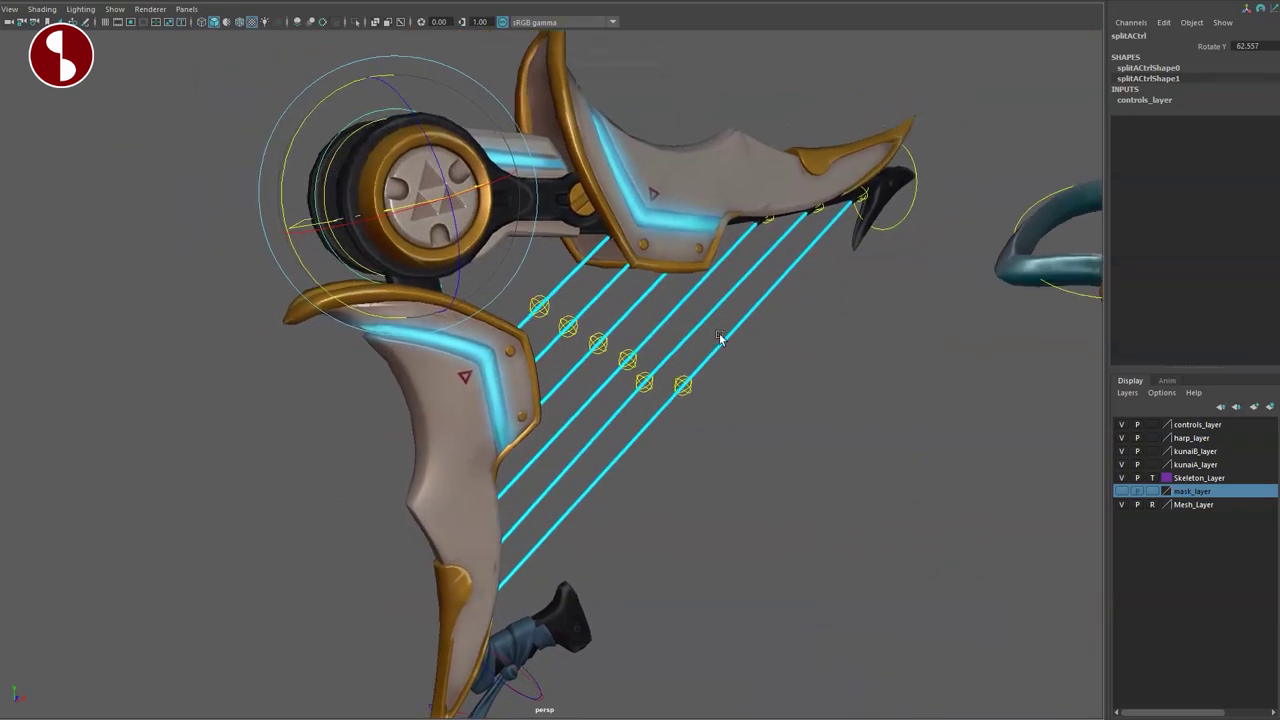
{"action": "middle_click_drag", "start_coordinate": [616, 298], "coordinate": [654, 220], "text": "alt"}
{"action": "left_click_drag", "start_coordinate": [612, 422], "coordinate": [534, 429], "text": "alt"}
{"action": "middle_click_drag", "start_coordinate": [526, 391], "coordinate": [545, 321], "text": "alt"}
{"action": "right_click_drag", "start_coordinate": [545, 321], "coordinate": [646, 365], "text": "alt"}
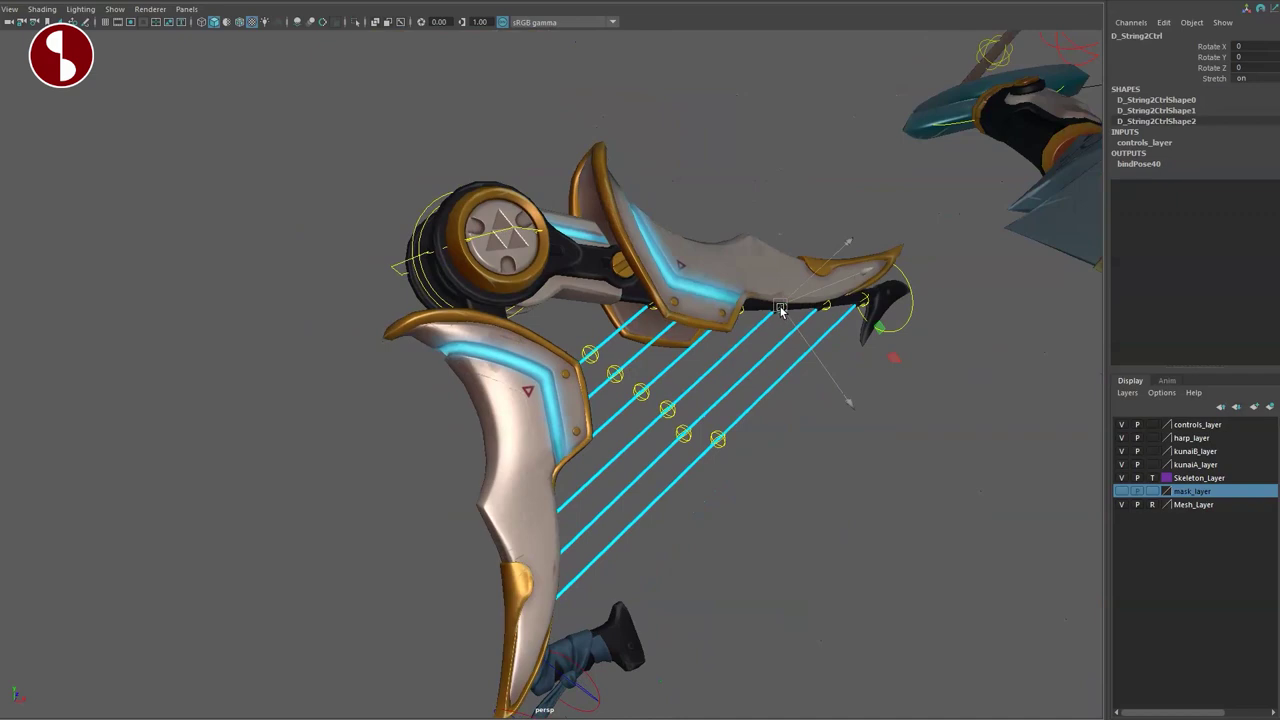
{"action": "left_click_drag", "start_coordinate": [777, 304], "coordinate": [701, 293]}
{"action": "key", "text": "e"}
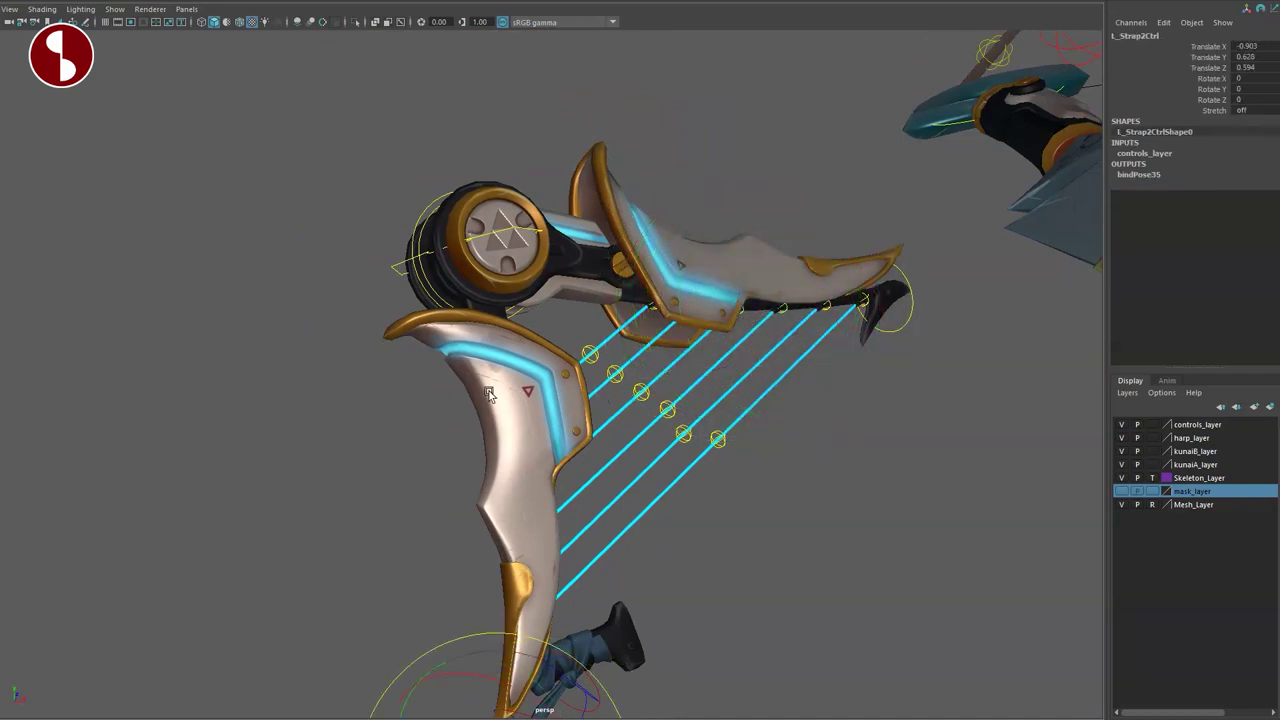
{"action": "key", "text": "q"}
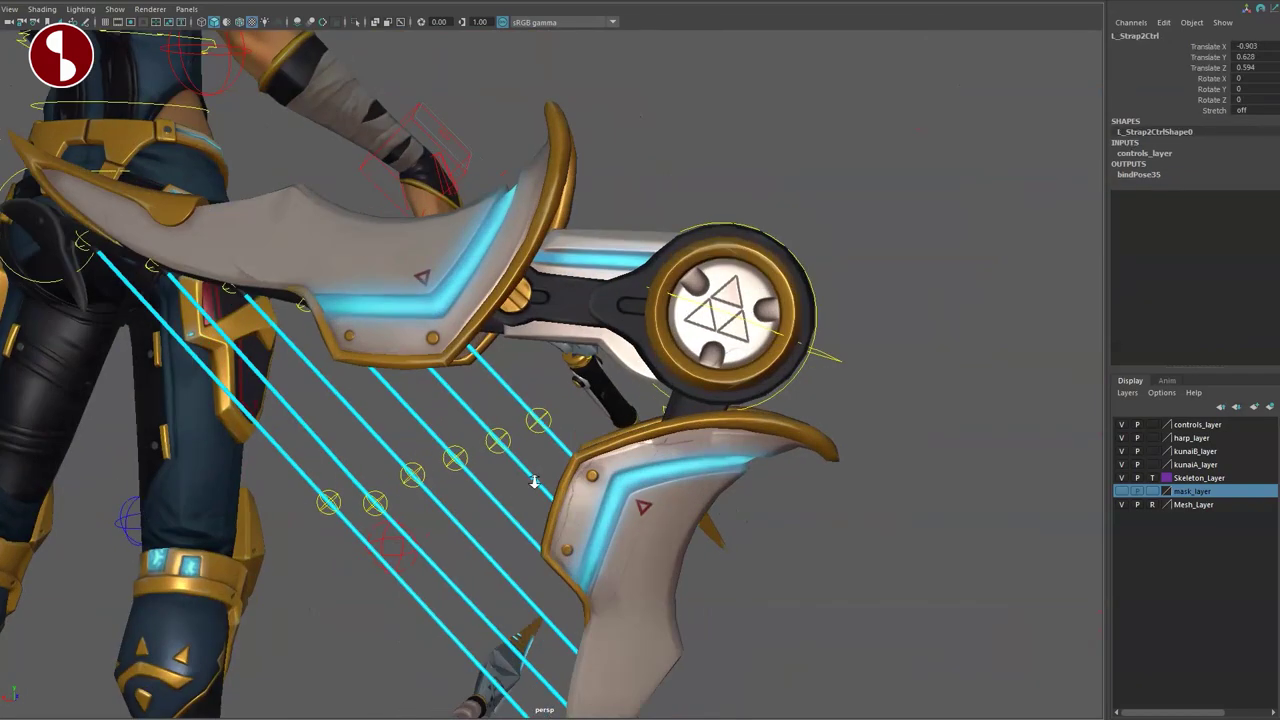
Raise the left arm above the head with its IK handle at about -66.751, -66.159, -92.704 and a Twist of about -127.1
{"action": "right_click_drag", "start_coordinate": [534, 486], "coordinate": [400, 350], "text": "alt"}
{"action": "middle_click_drag", "start_coordinate": [400, 350], "coordinate": [489, 328], "text": "alt"}
{"action": "left_click_drag", "start_coordinate": [488, 326], "coordinate": [445, 400], "text": "alt"}
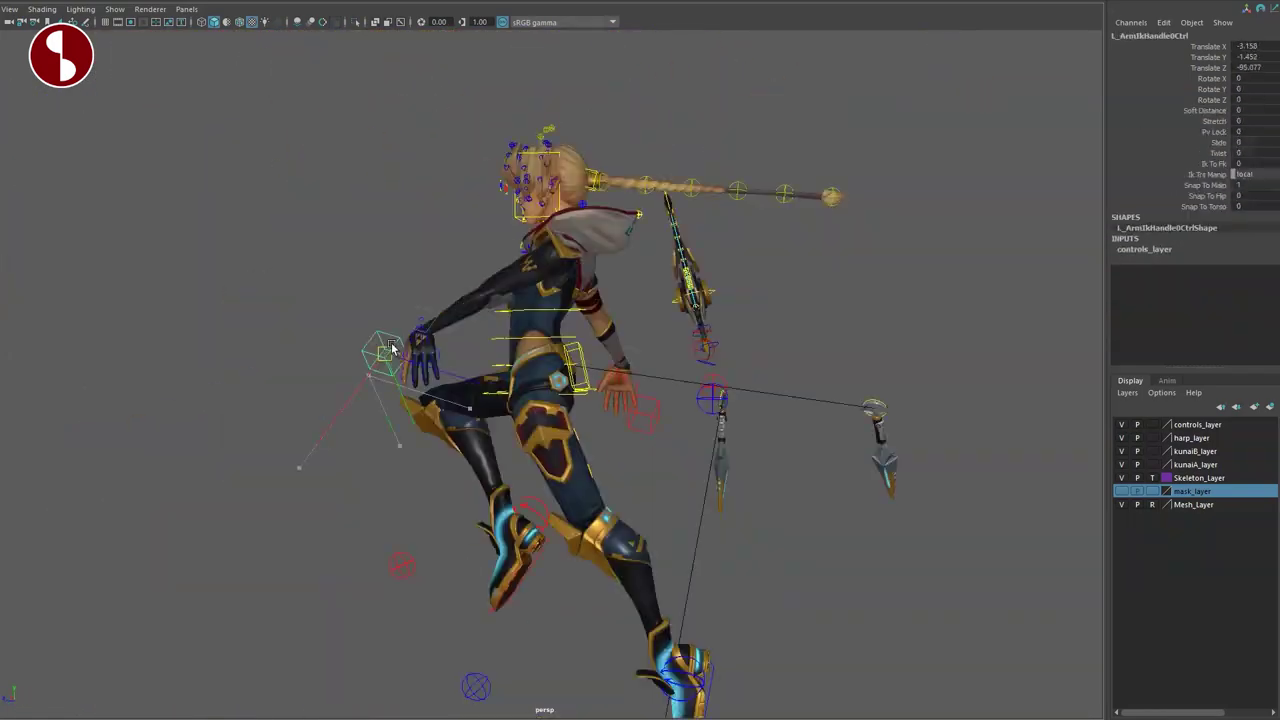
{"action": "left_click_drag", "start_coordinate": [700, 220], "coordinate": [743, 199], "text": "alt"}
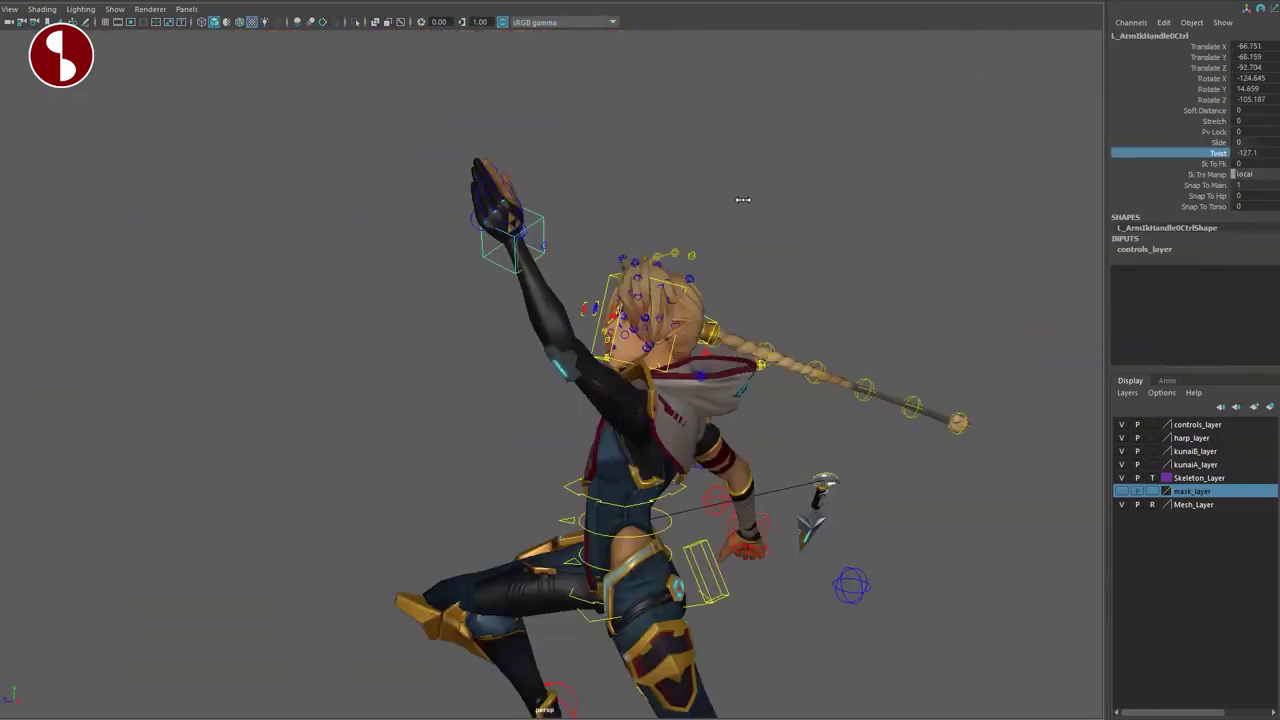
{"action": "left_click", "coordinate": [640, 284]}
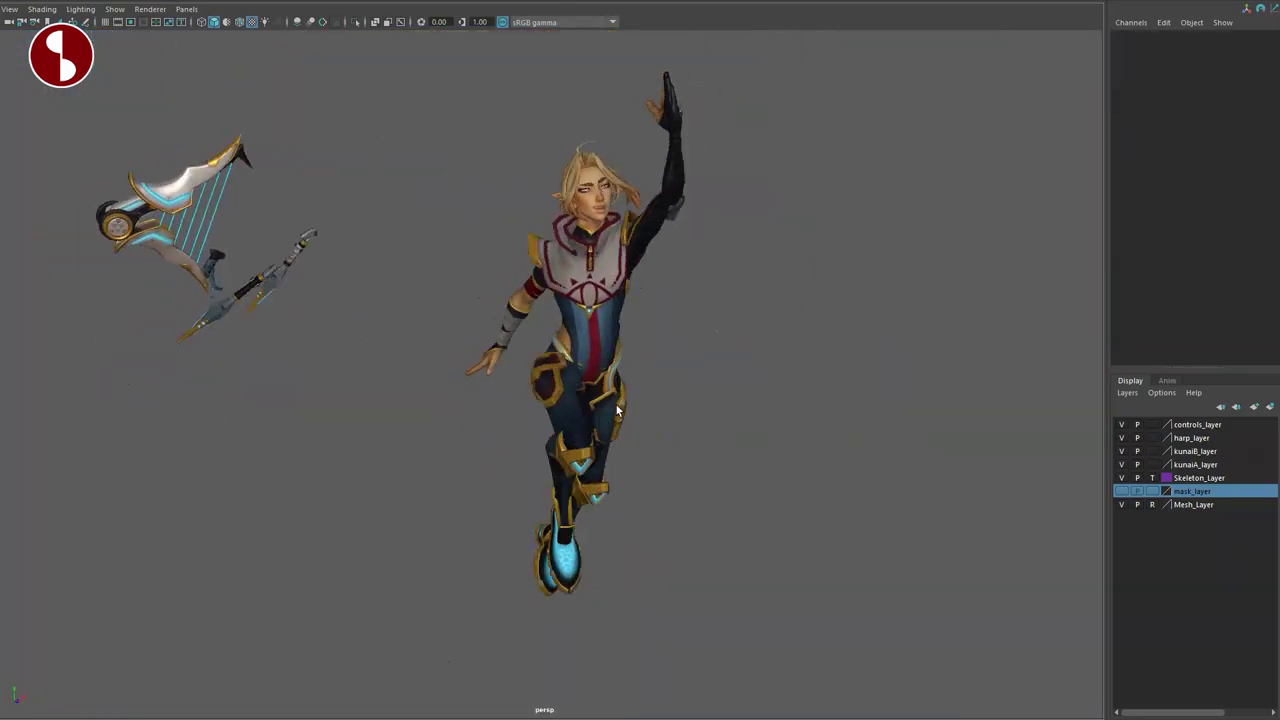
Toggle the viewport display of NURBS curves
{"action": "left_click", "coordinate": [116, 9]}
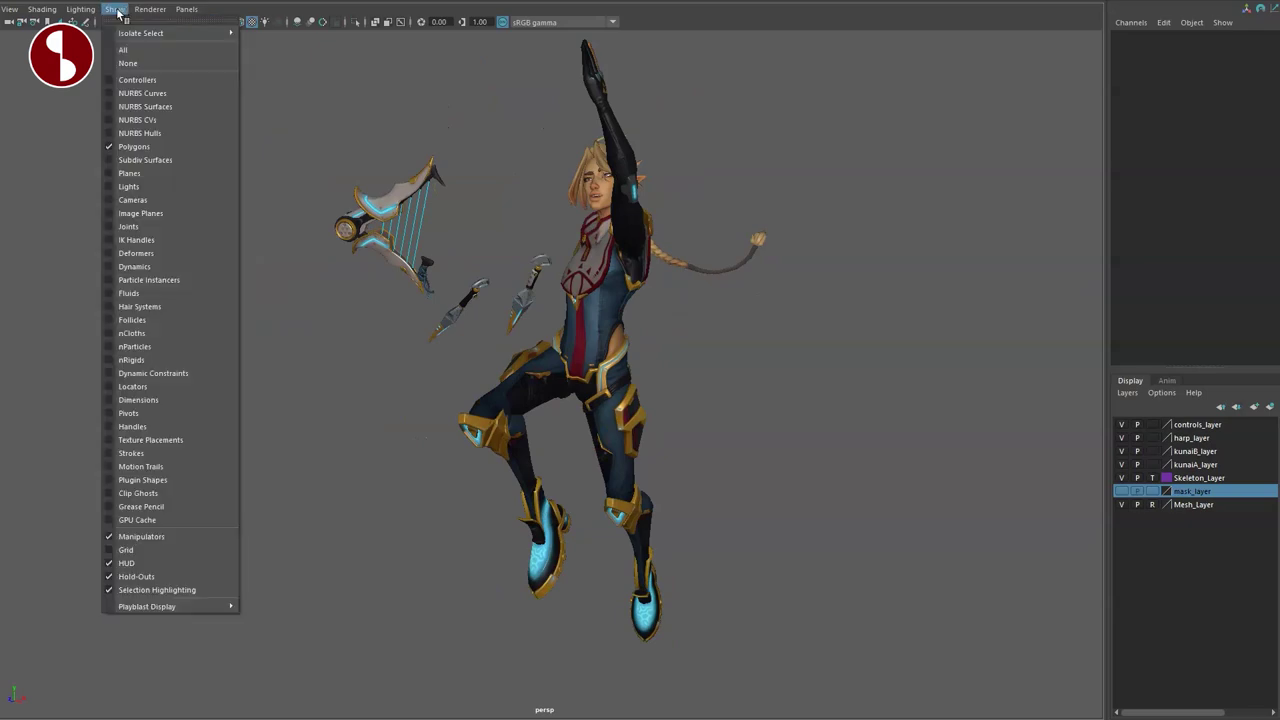
{"action": "left_click", "coordinate": [148, 94]}
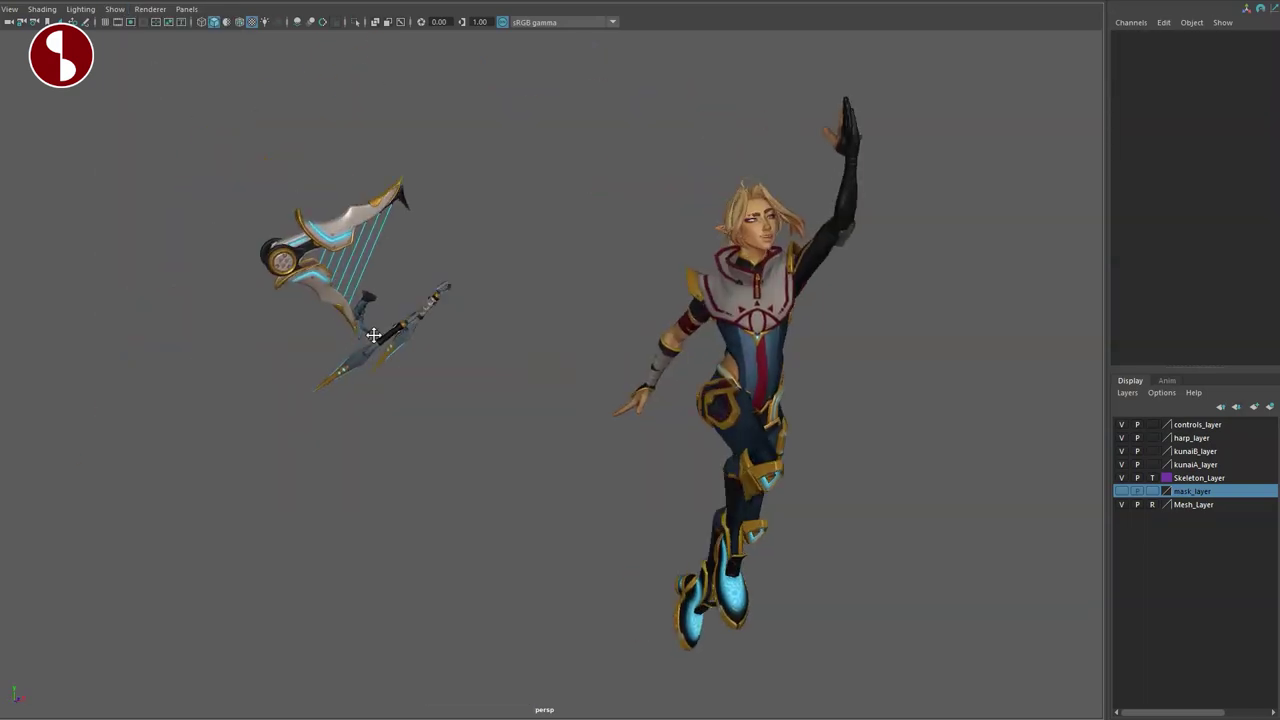
Examine the opened harp and kunai from several angles, and the posed character's full body and face up close
{"action": "left_click_drag", "start_coordinate": [371, 331], "coordinate": [830, 500], "text": "alt"}
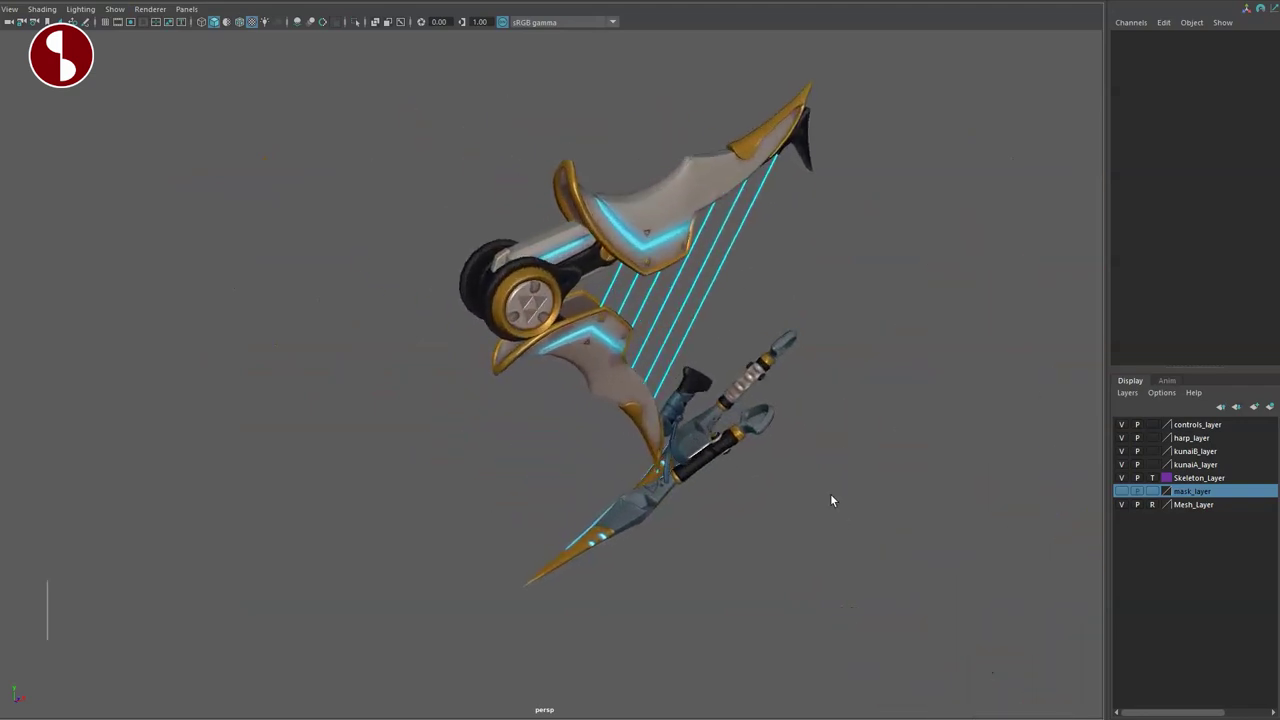
{"action": "left_click_drag", "start_coordinate": [637, 451], "coordinate": [340, 475], "text": "alt"}
{"action": "key", "text": "a"}
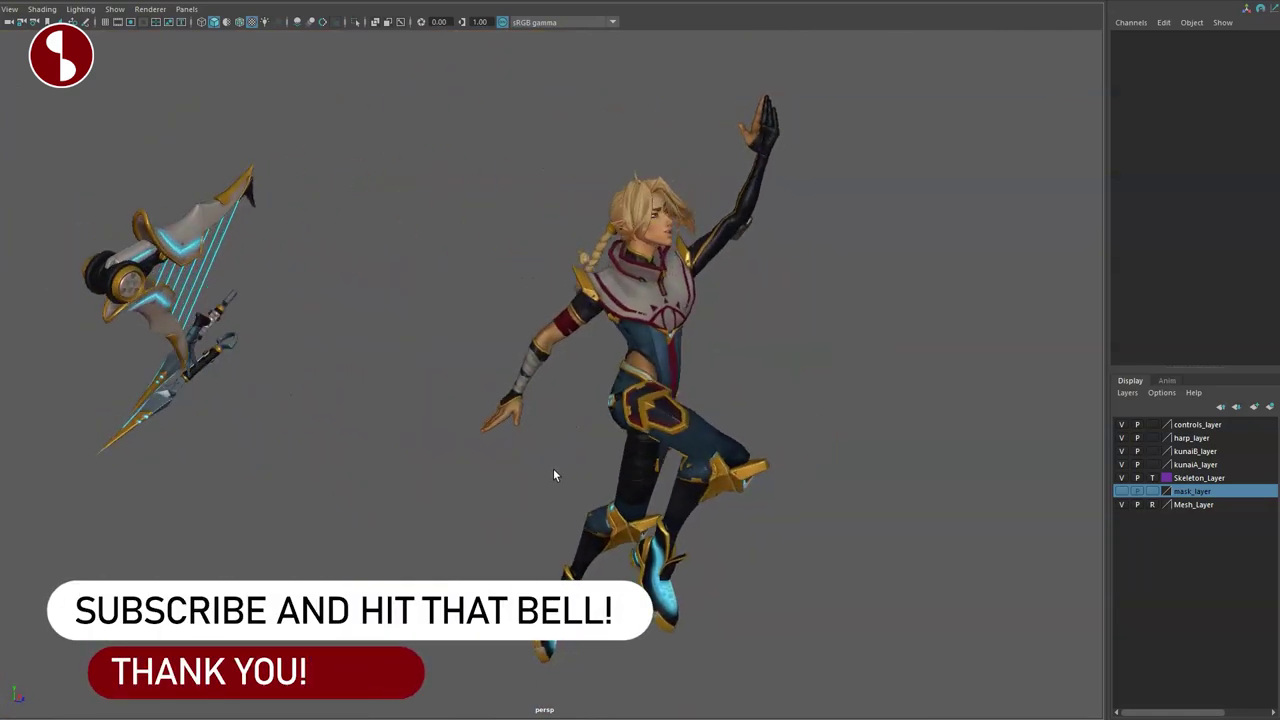
{"action": "middle_click_drag", "start_coordinate": [553, 470], "coordinate": [369, 483], "text": "alt"}
{"action": "right_click_drag", "start_coordinate": [369, 483], "coordinate": [600, 330], "text": "alt"}
{"action": "middle_click_drag", "start_coordinate": [600, 330], "coordinate": [534, 534], "text": "alt"}
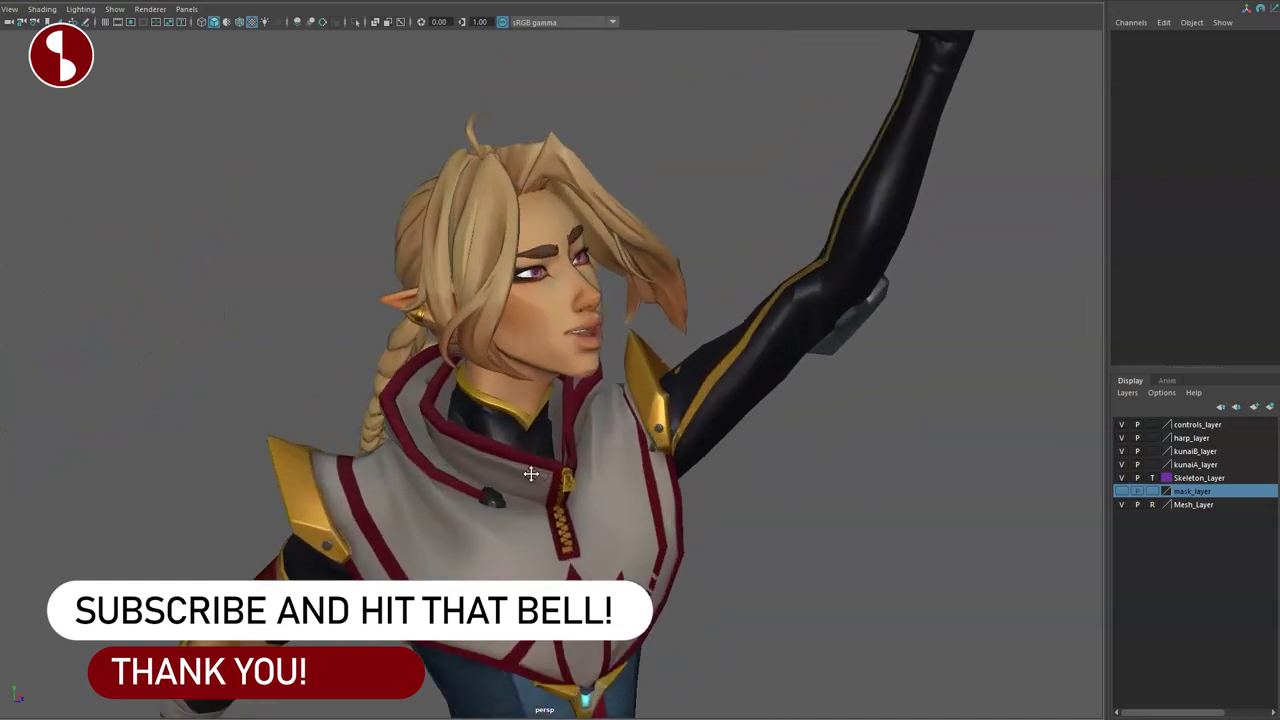
{"action": "right_click_drag", "start_coordinate": [534, 534], "coordinate": [485, 480], "text": "alt"}
{"action": "left_click_drag", "start_coordinate": [485, 480], "coordinate": [540, 440], "text": "alt"}
{"action": "right_click_drag", "start_coordinate": [540, 440], "coordinate": [494, 394], "text": "alt"}
{"action": "middle_click_drag", "start_coordinate": [494, 394], "coordinate": [523, 309], "text": "alt"}
{"action": "left_click_drag", "start_coordinate": [580, 345], "coordinate": [560, 371], "text": "alt"}
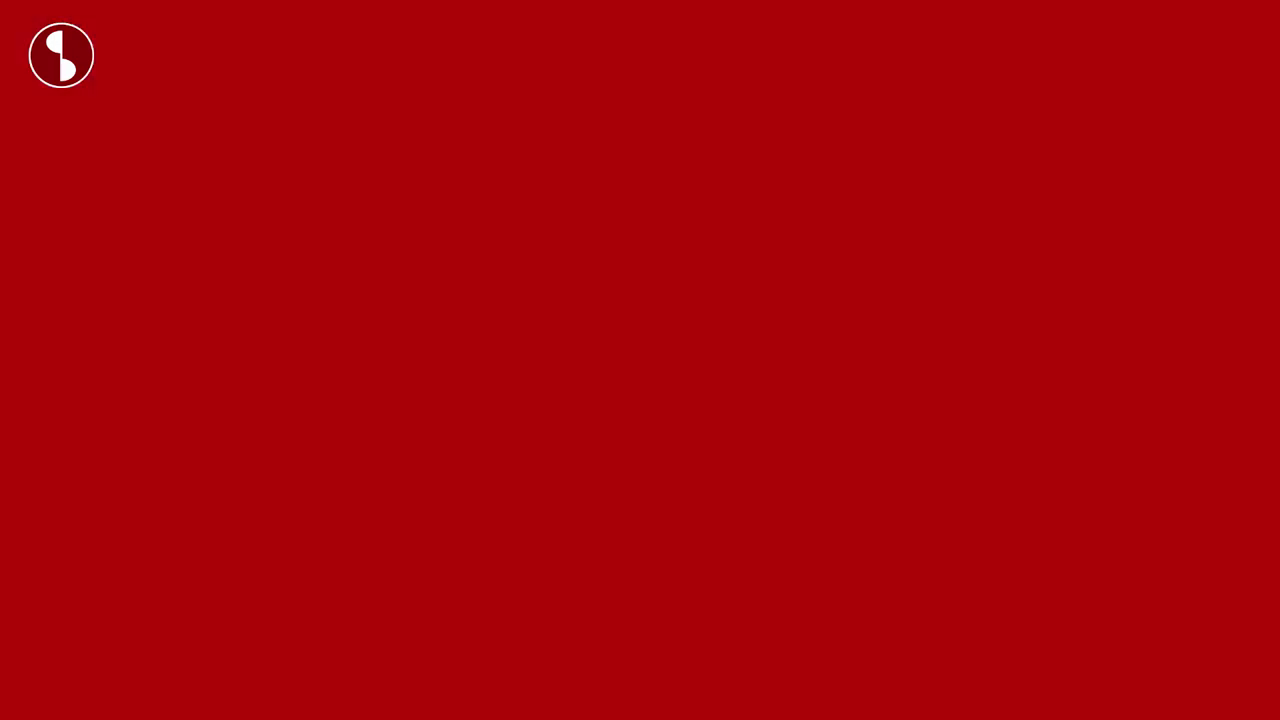